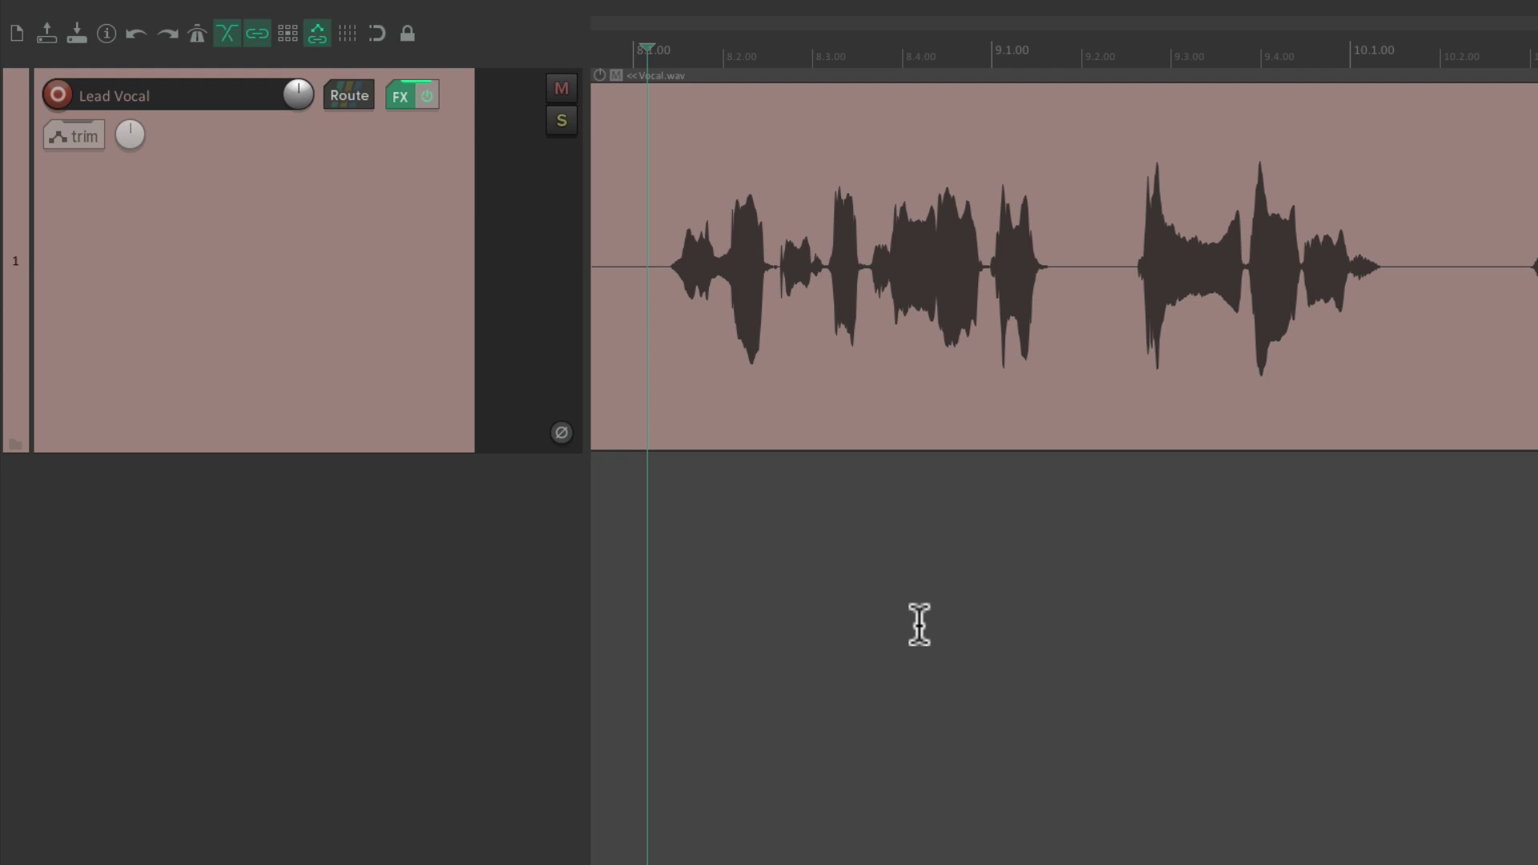
- Switch Lead Vocal to Touch automation and record a fader ride in the Mixer during playback
{"action": "left_click", "coordinate": [60, 142]}
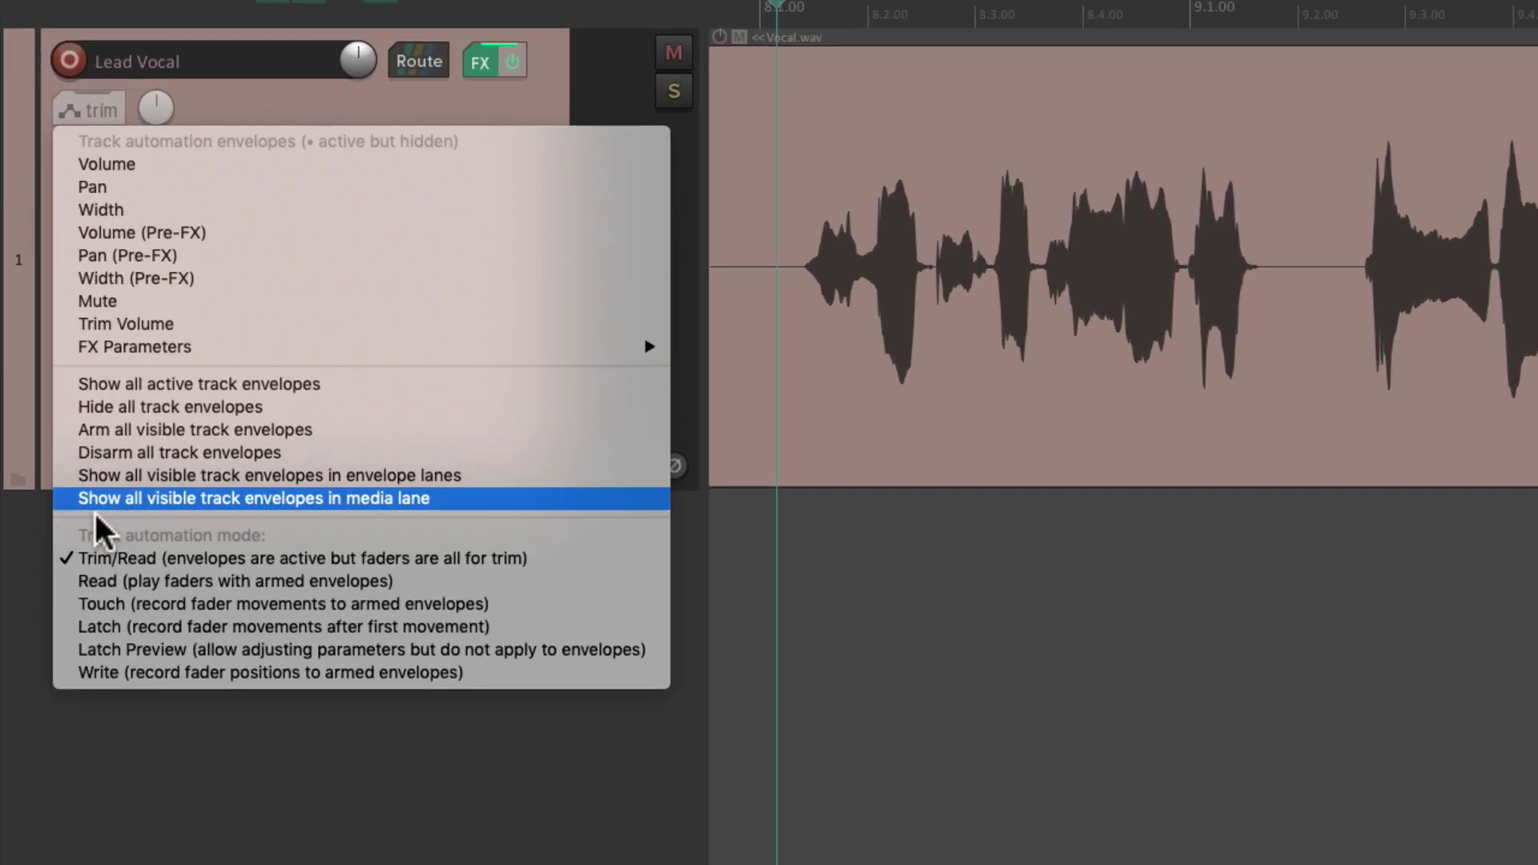
{"action": "left_click", "coordinate": [67, 605]}
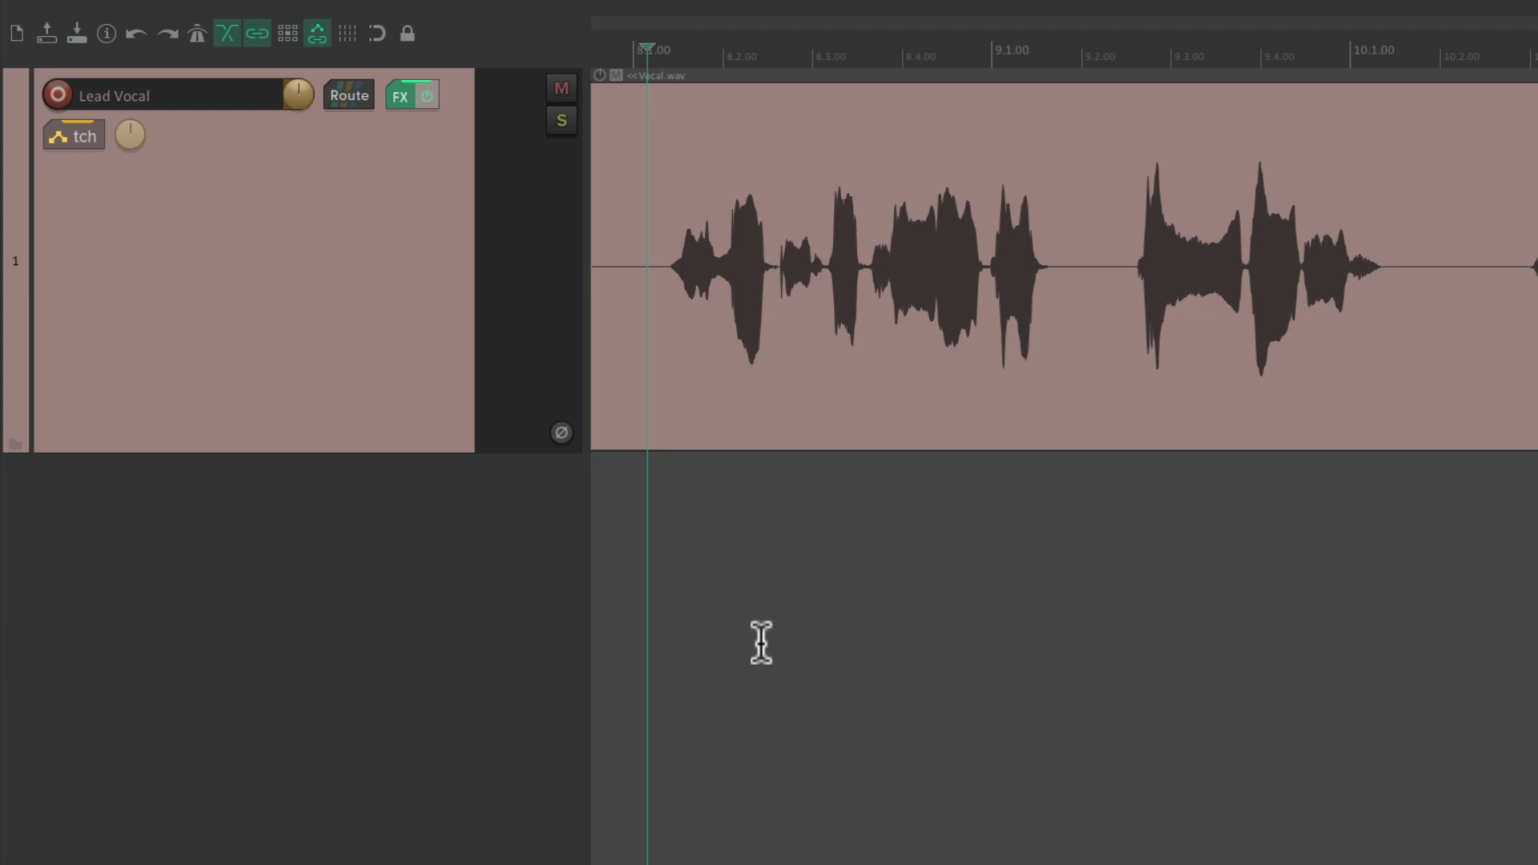
{"action": "key", "text": "super+m"}
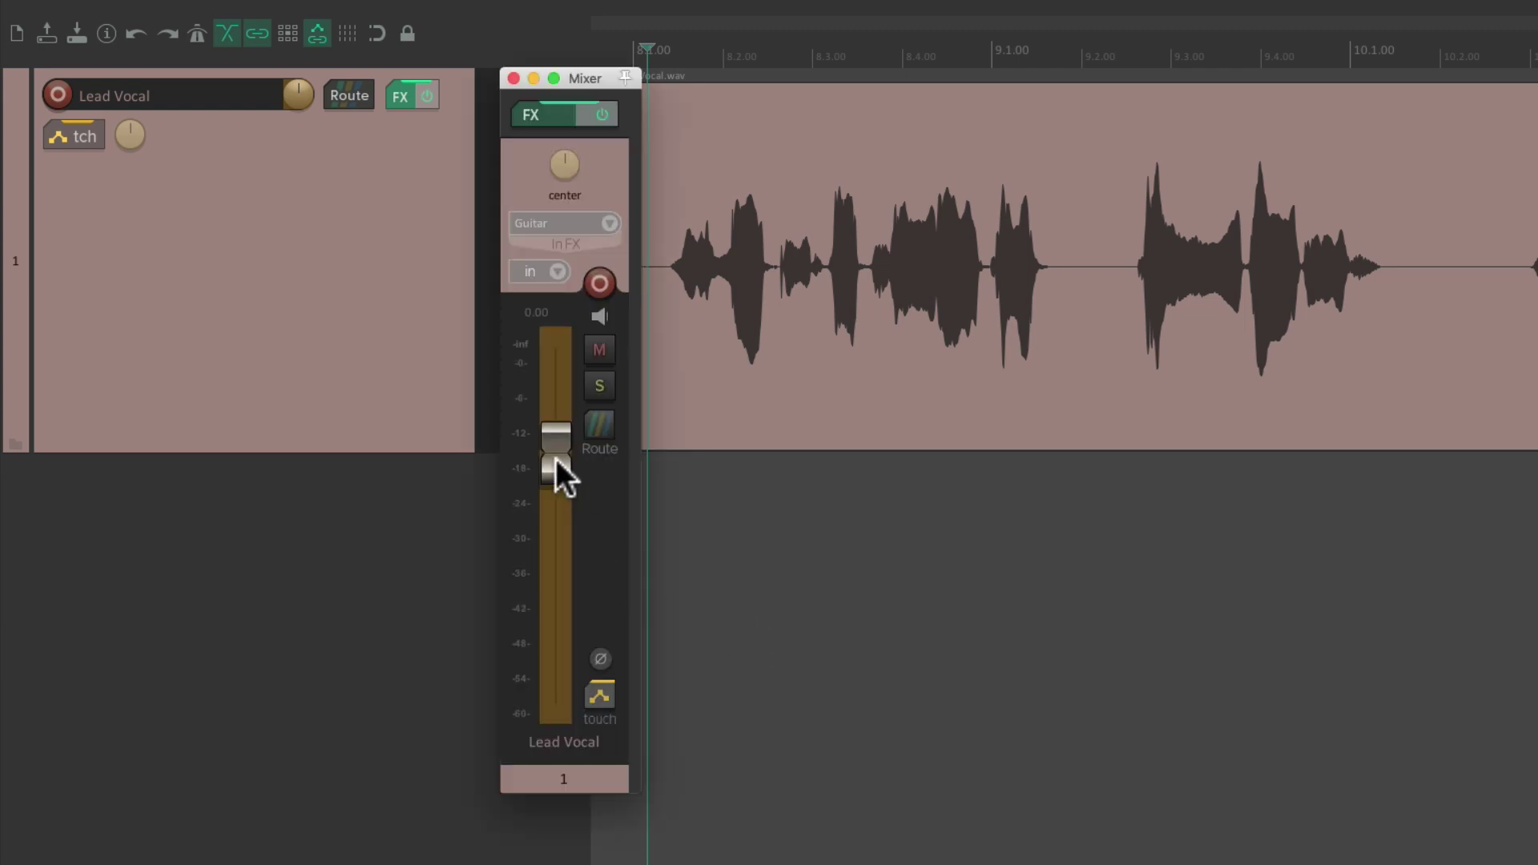
{"action": "key", "text": "space"}
{"action": "left_click_drag", "start_coordinate": [556, 459], "coordinate": [555, 468]}
{"action": "key", "text": "space"}
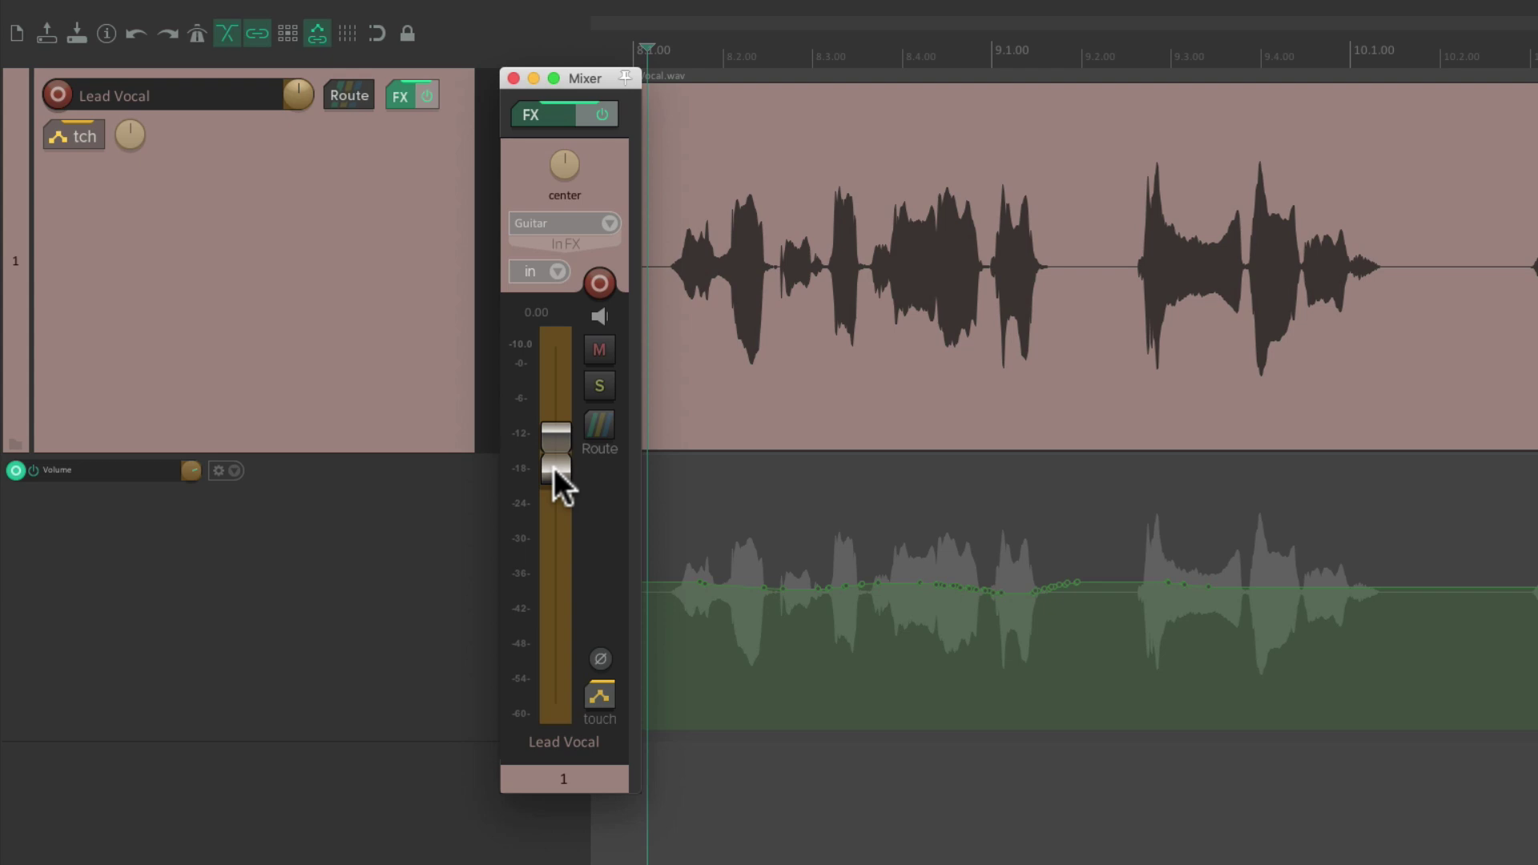
{"action": "key", "text": "super+m"}
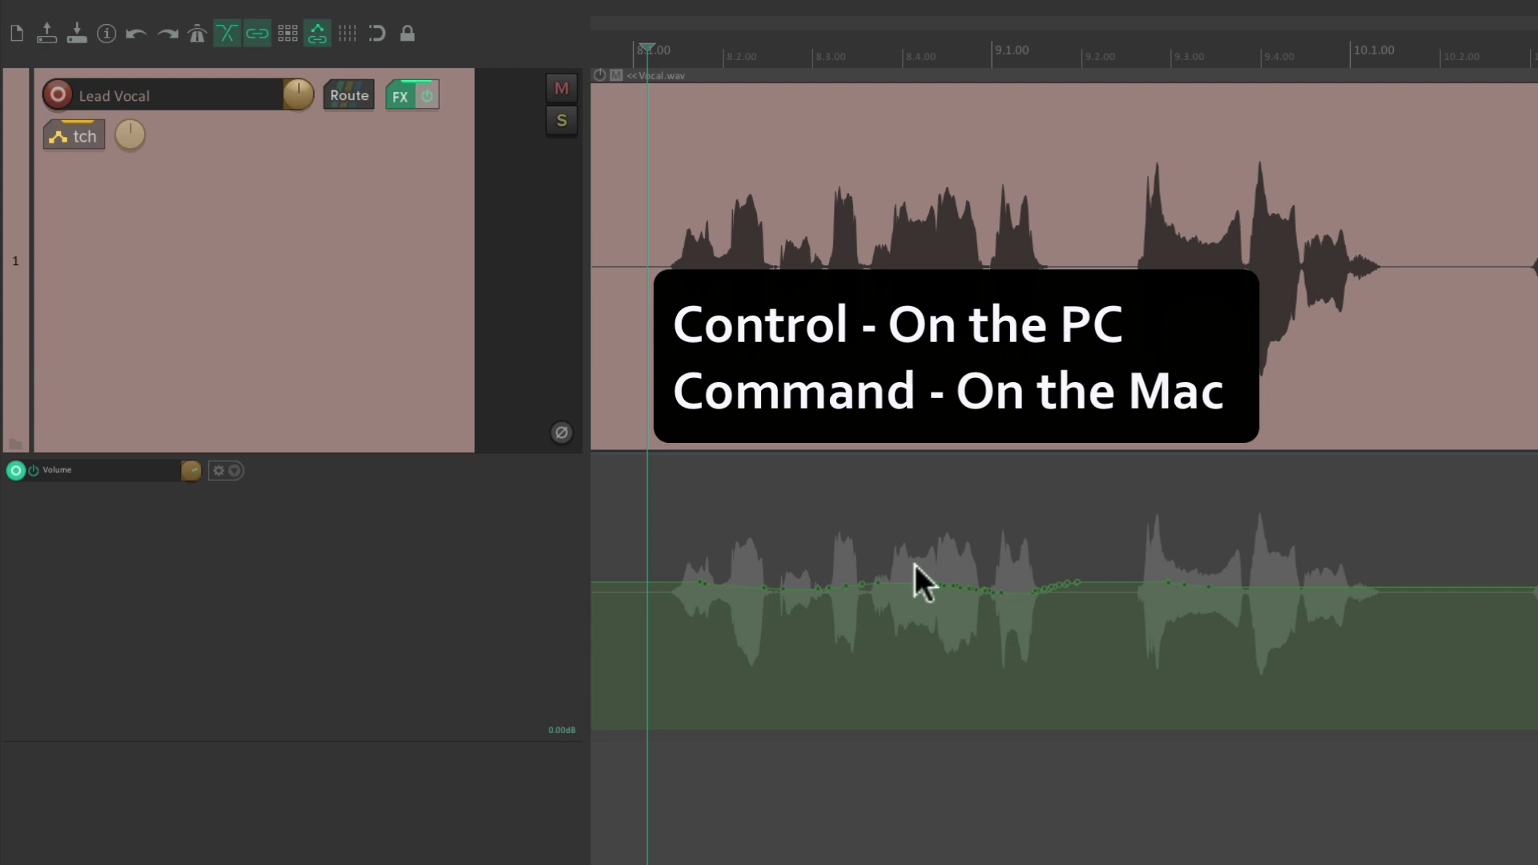
- Pencil-draw new volume envelope points across the later phrase, raising mid-phrase and dipping afterward
{"action": "mouse_move", "coordinate": [880, 574]}
{"action": "left_mouse_down"}
{"action": "mouse_move", "coordinate": [965, 567]}
{"action": "mouse_move", "coordinate": [952, 593]}
{"action": "mouse_move", "coordinate": [876, 588]}
{"action": "mouse_move", "coordinate": [985, 593]}
{"action": "mouse_move", "coordinate": [996, 567]}
{"action": "mouse_move", "coordinate": [1027, 565]}
{"action": "mouse_move", "coordinate": [1242, 605]}
{"action": "mouse_move", "coordinate": [1244, 590]}
{"action": "left_mouse_up"}
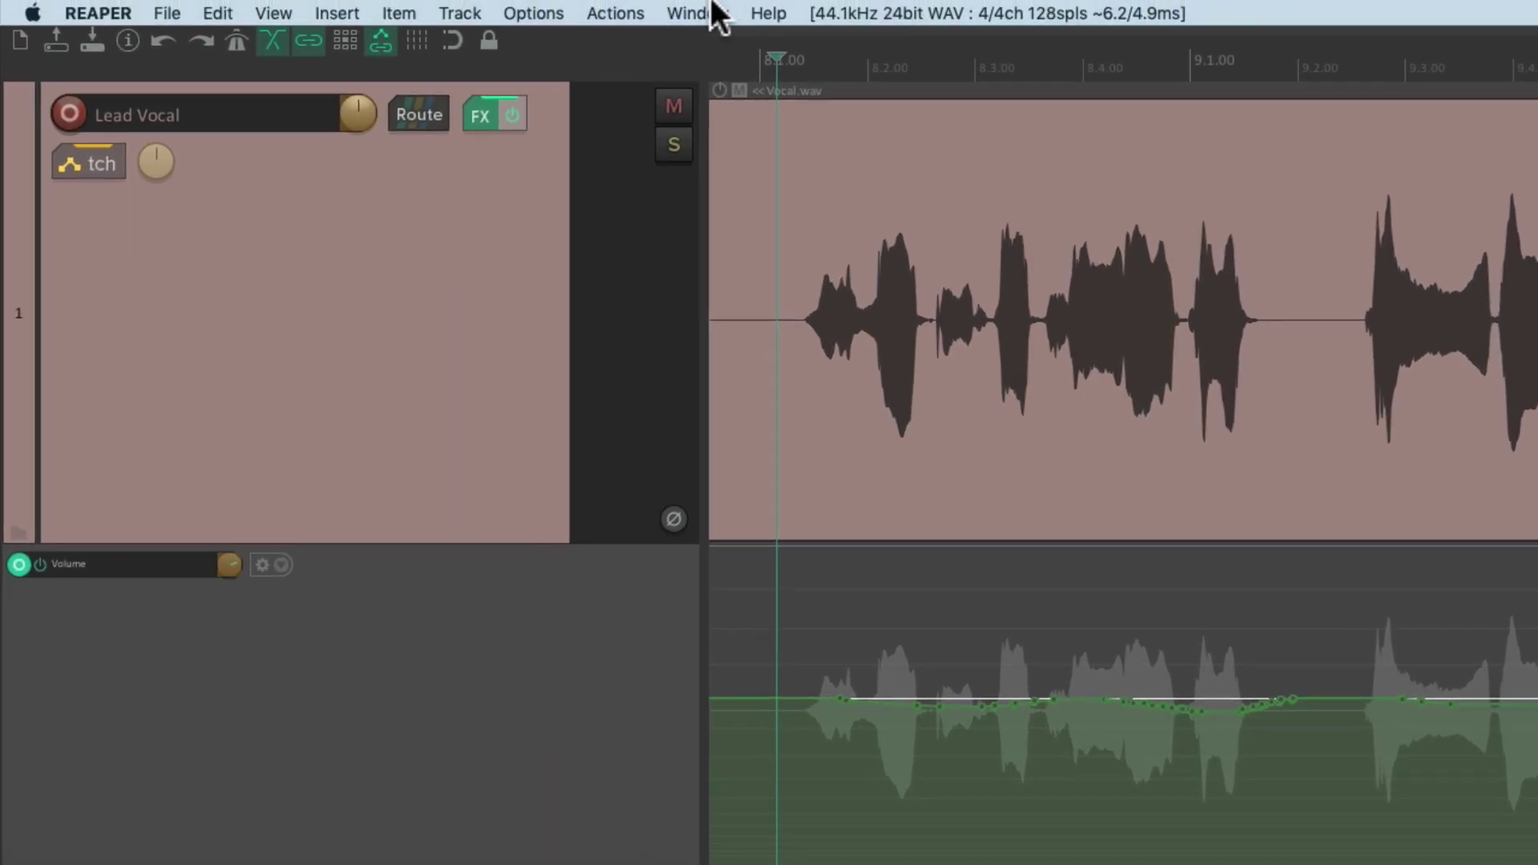
- Start a new custom action containing 'Insert 4 envelope points at time selection'
{"action": "left_click", "coordinate": [525, 11]}
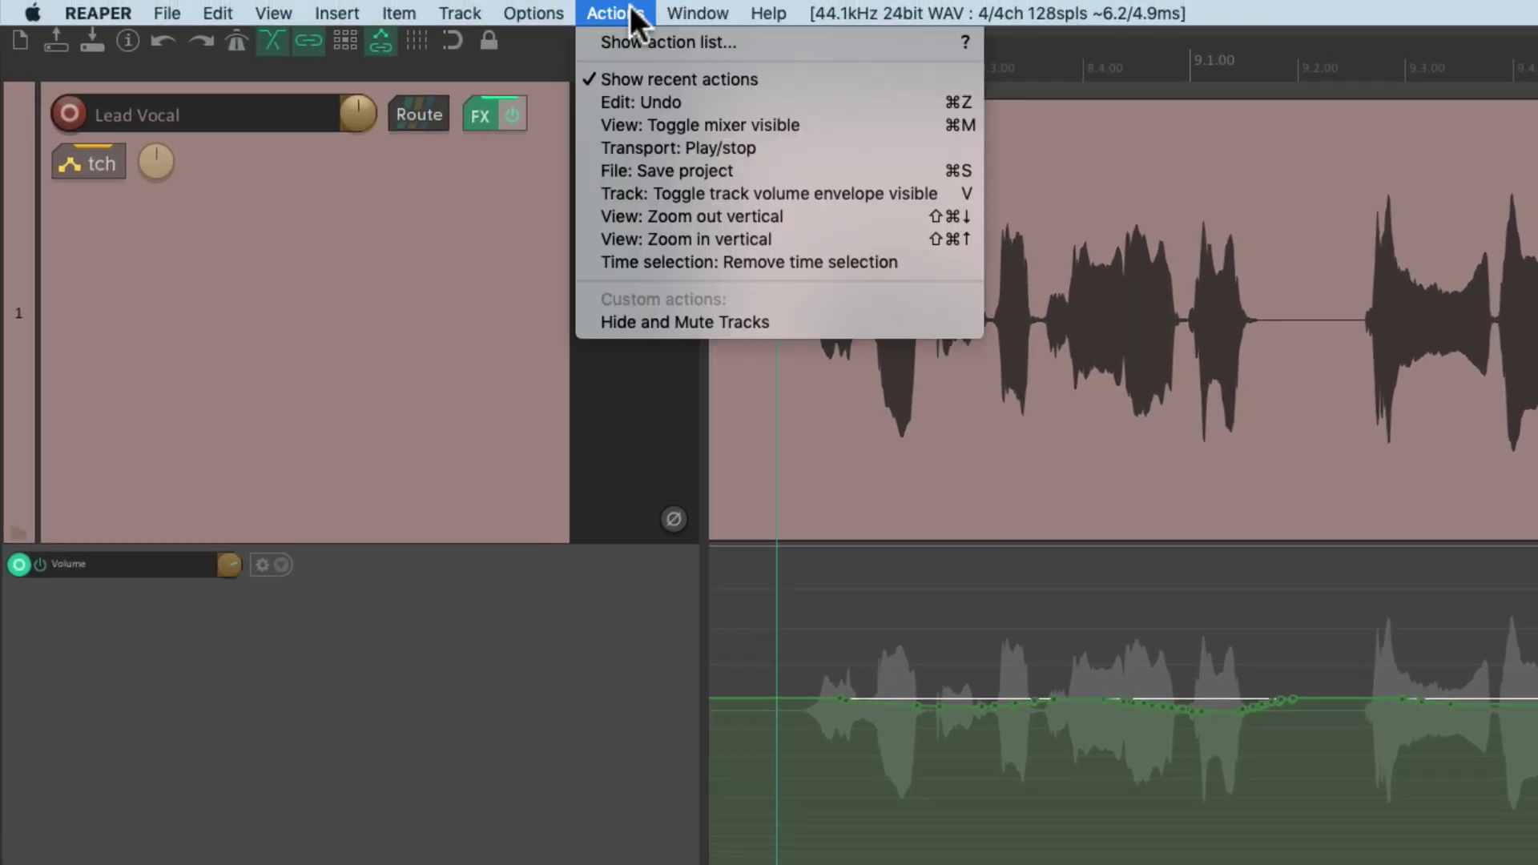
{"action": "left_click", "coordinate": [593, 44]}
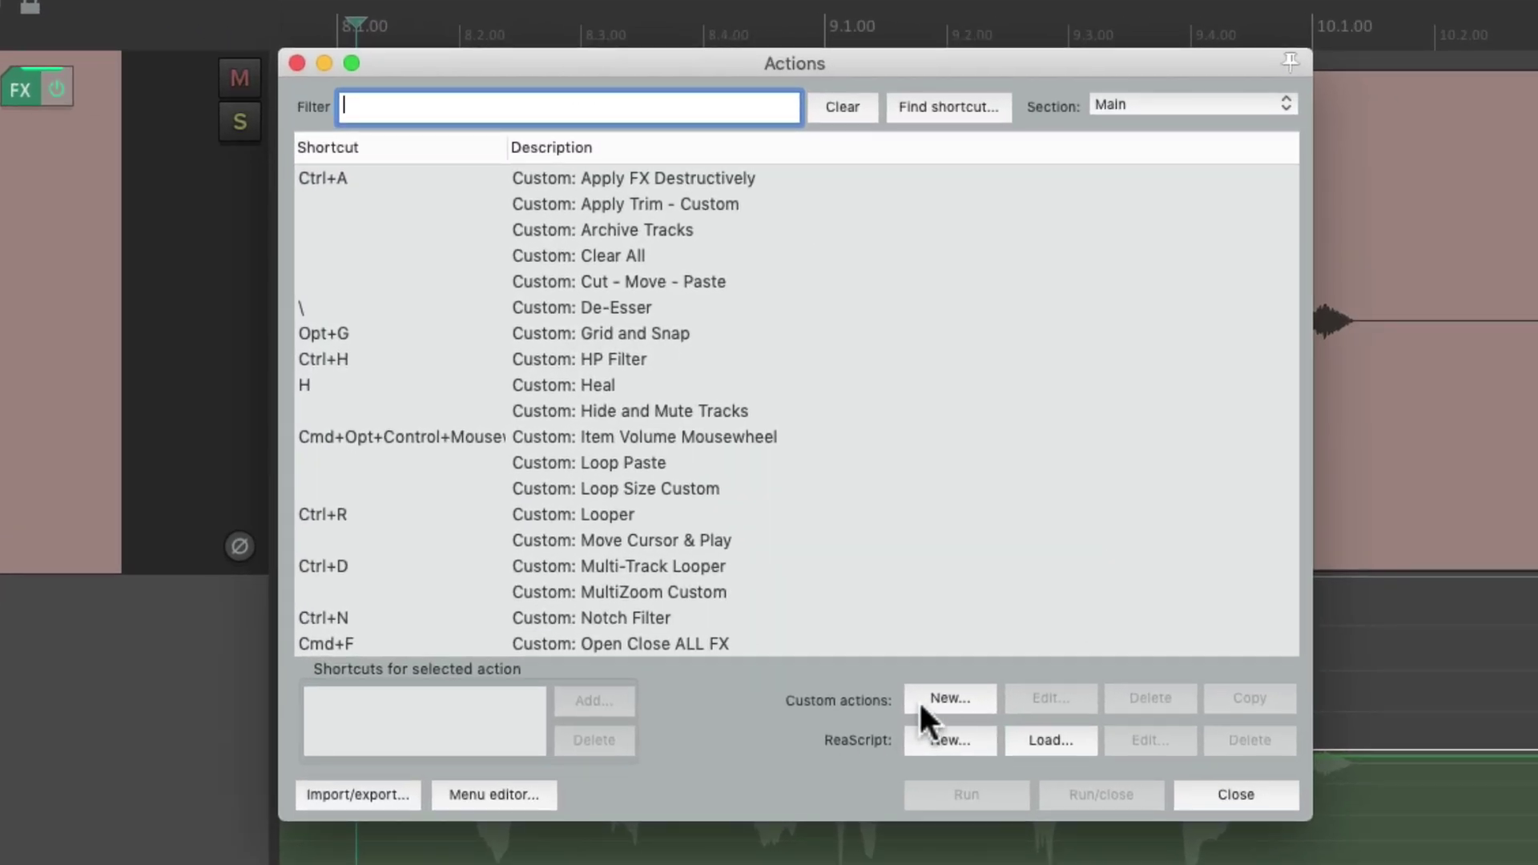
{"action": "left_click", "coordinate": [950, 698]}
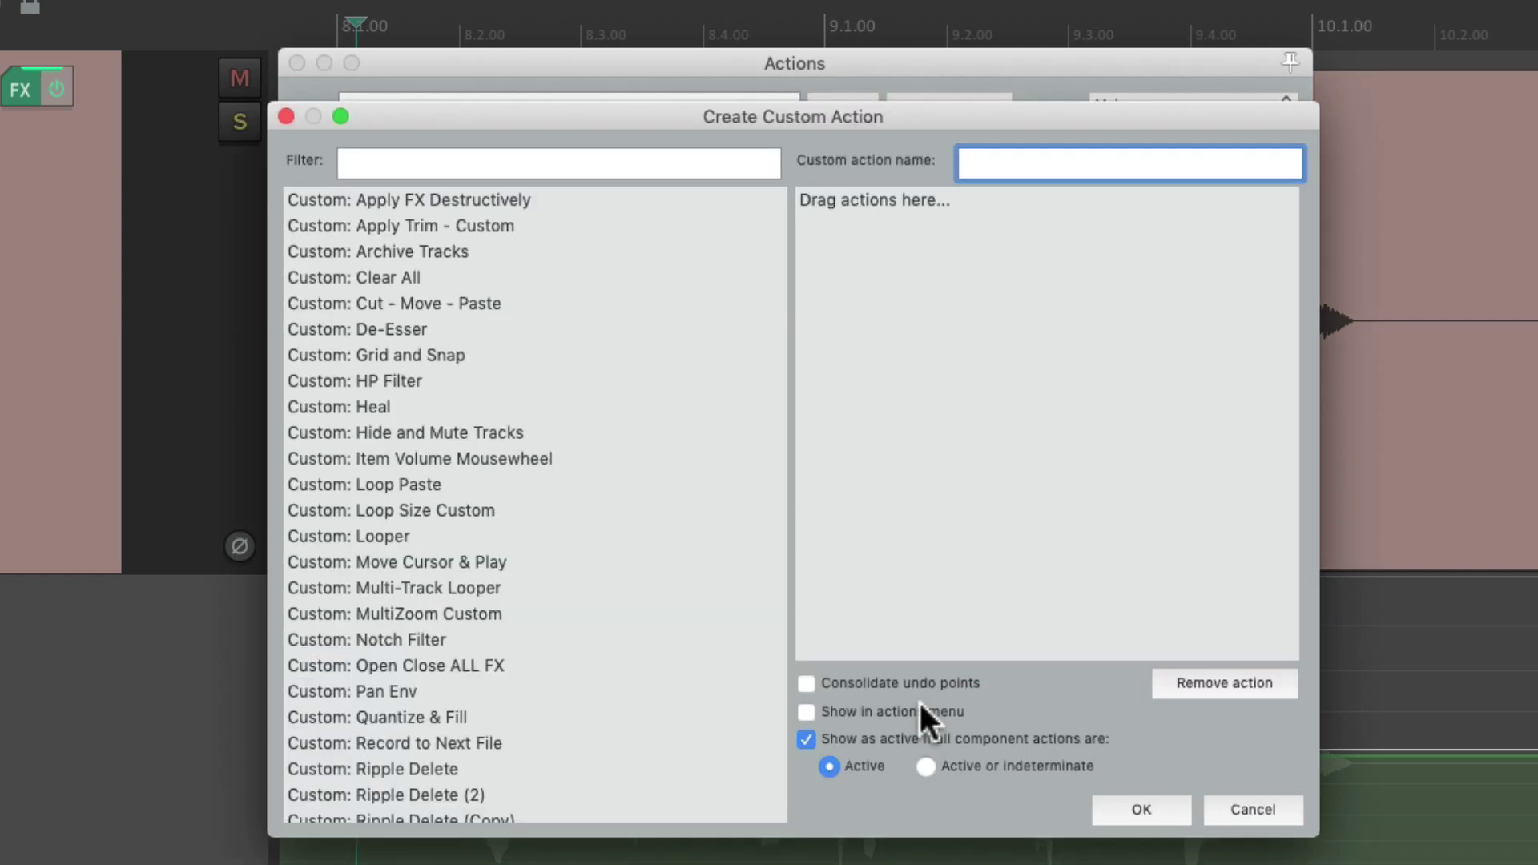
{"action": "left_click", "coordinate": [643, 158]}
{"action": "type", "text": "4 points"}
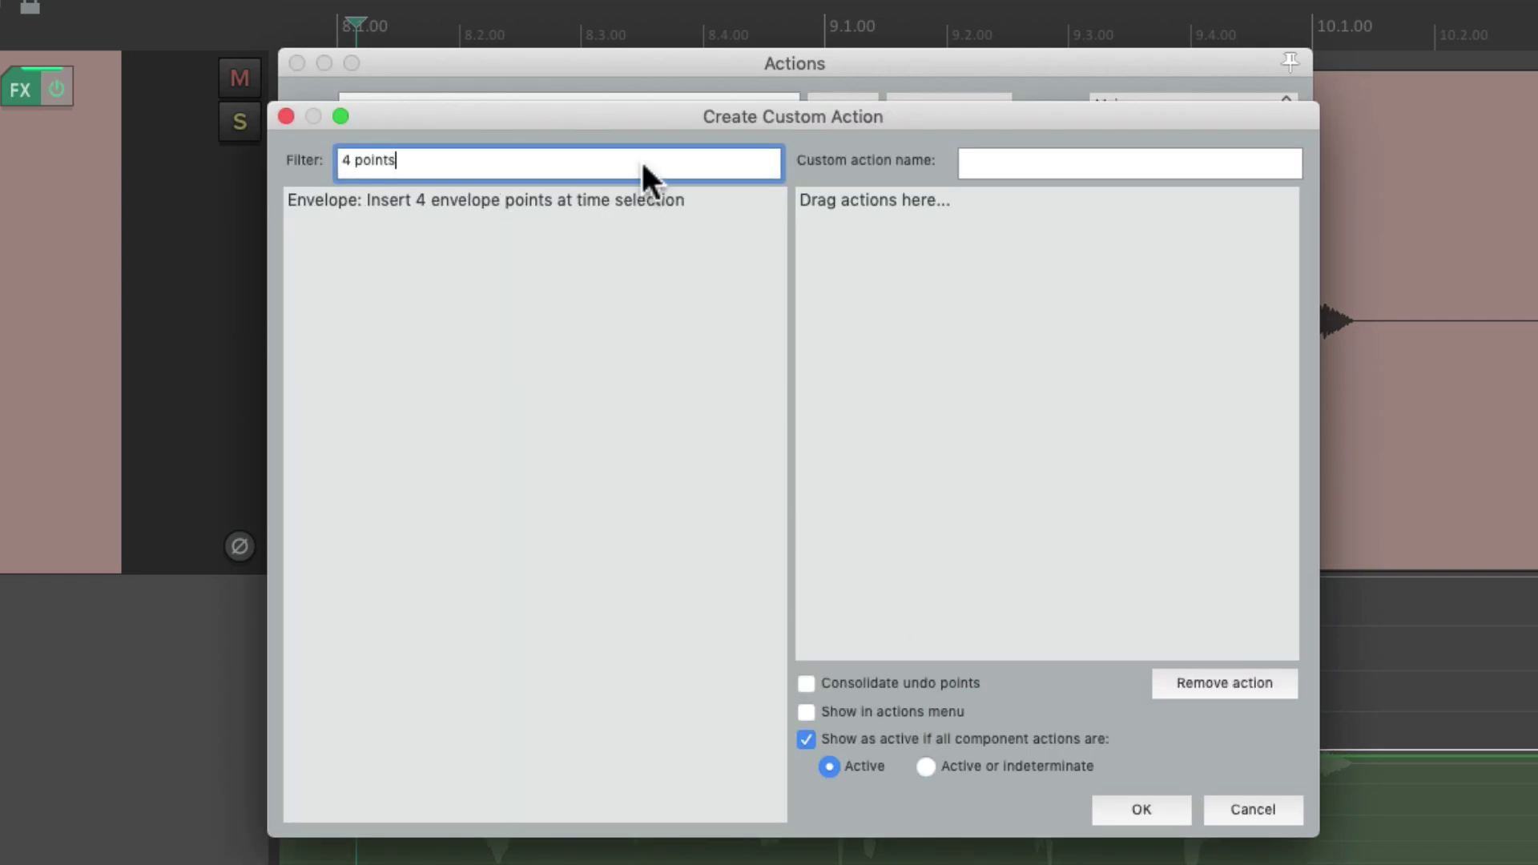
{"action": "left_click", "coordinate": [559, 202]}
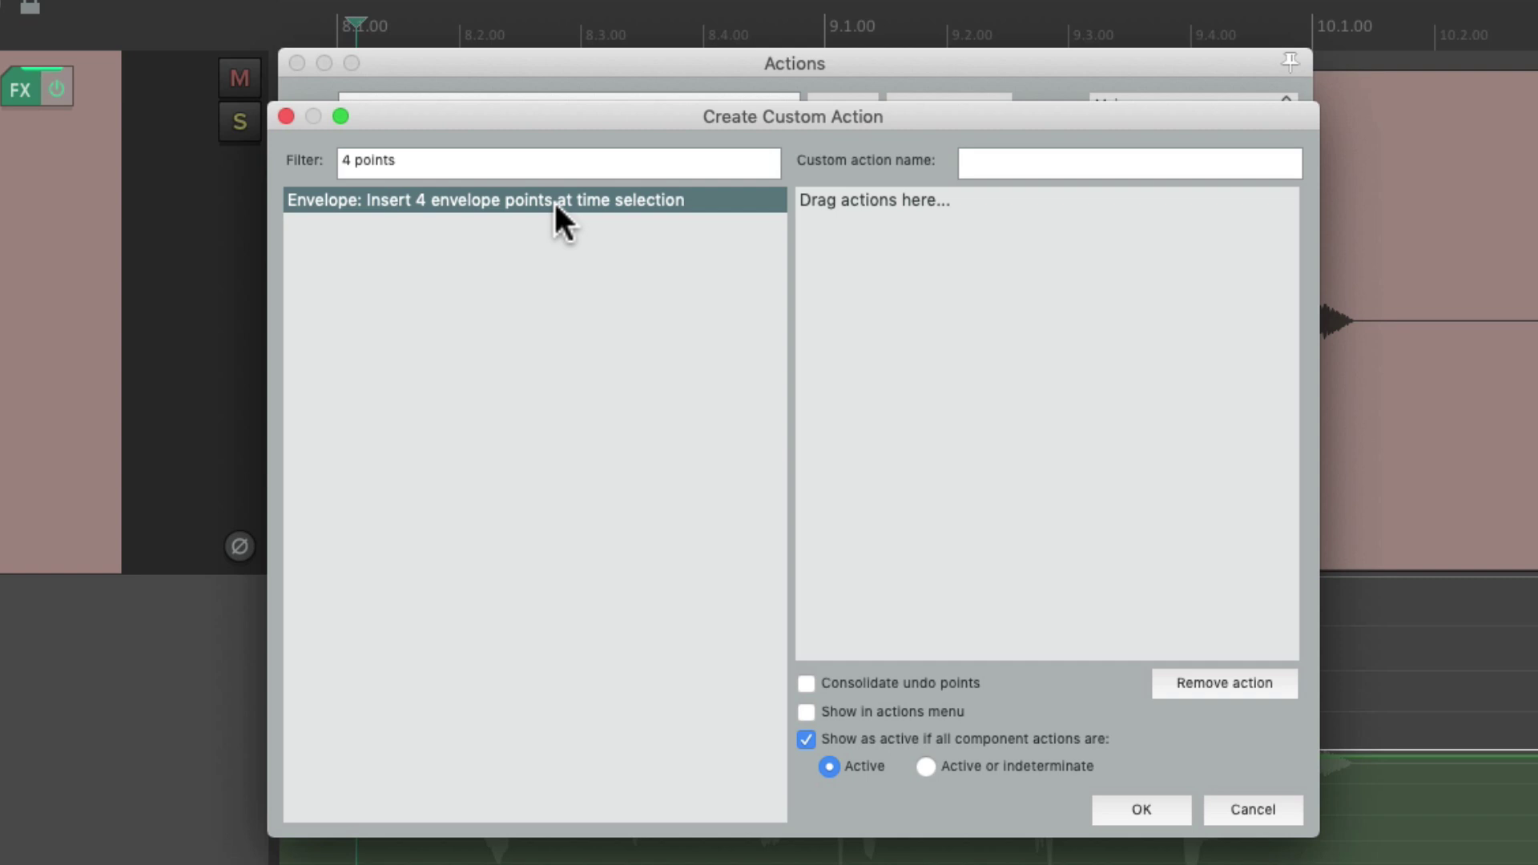
{"action": "left_click_drag", "start_coordinate": [680, 203], "coordinate": [852, 244]}
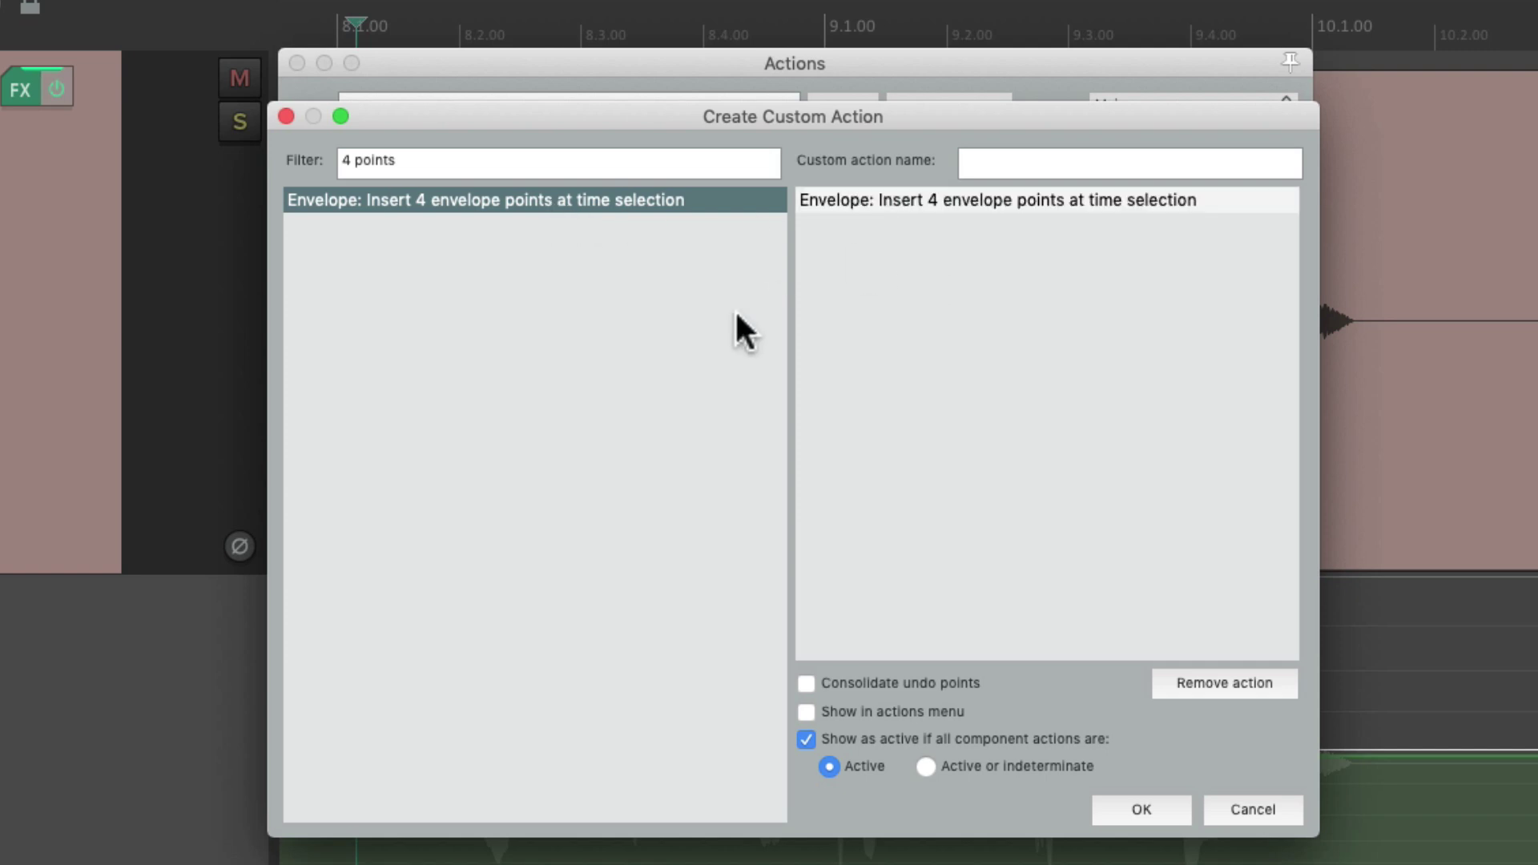
- Add 'Move selected points up a little bit' as the custom action's second step
{"action": "left_click", "coordinate": [570, 163]}
{"action": "type", "text": "points up"}
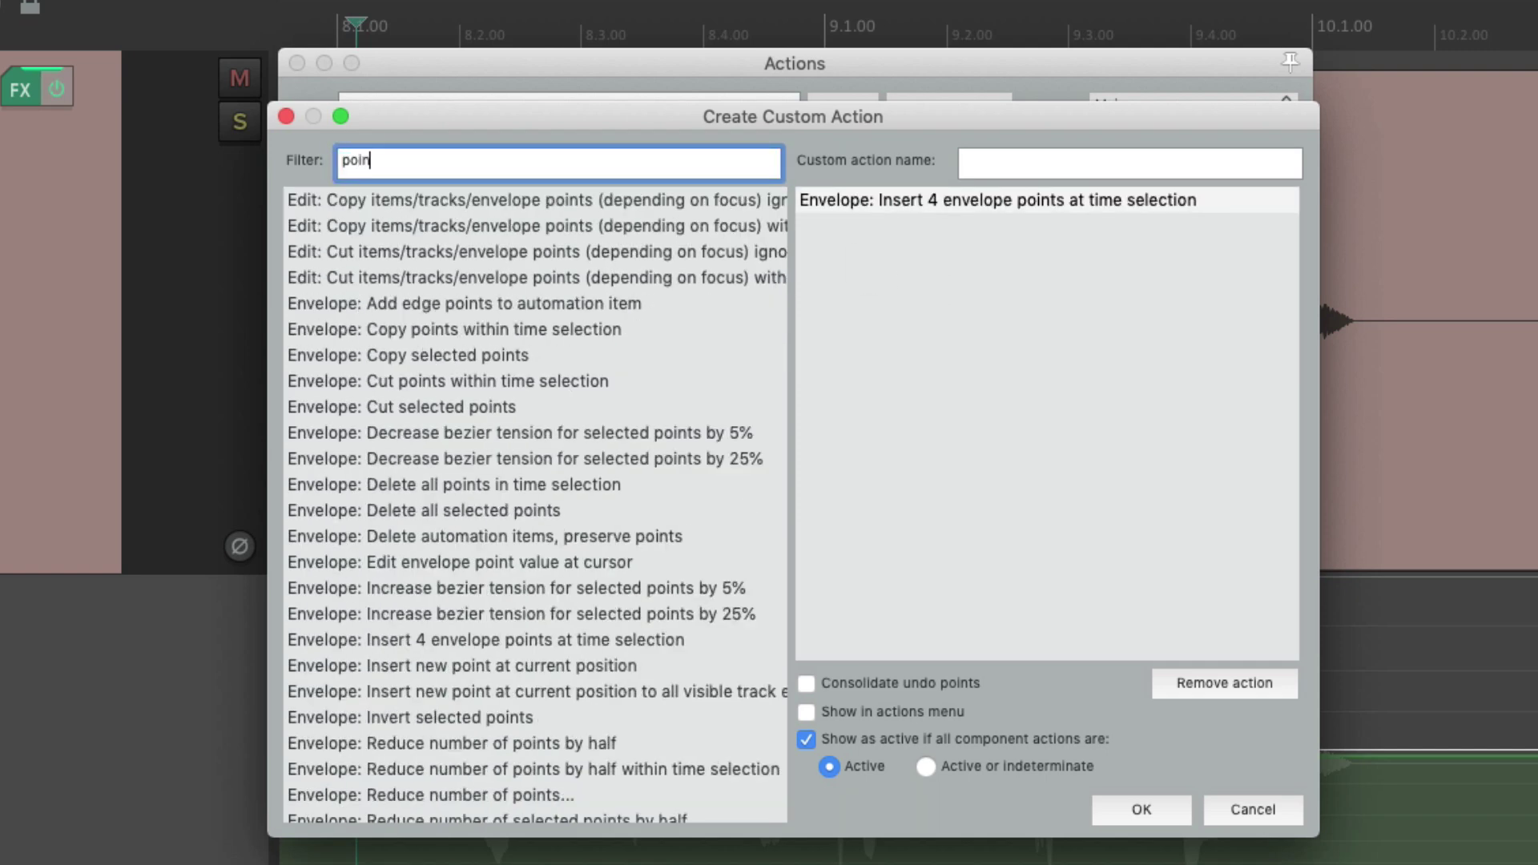
{"action": "left_click", "coordinate": [490, 202]}
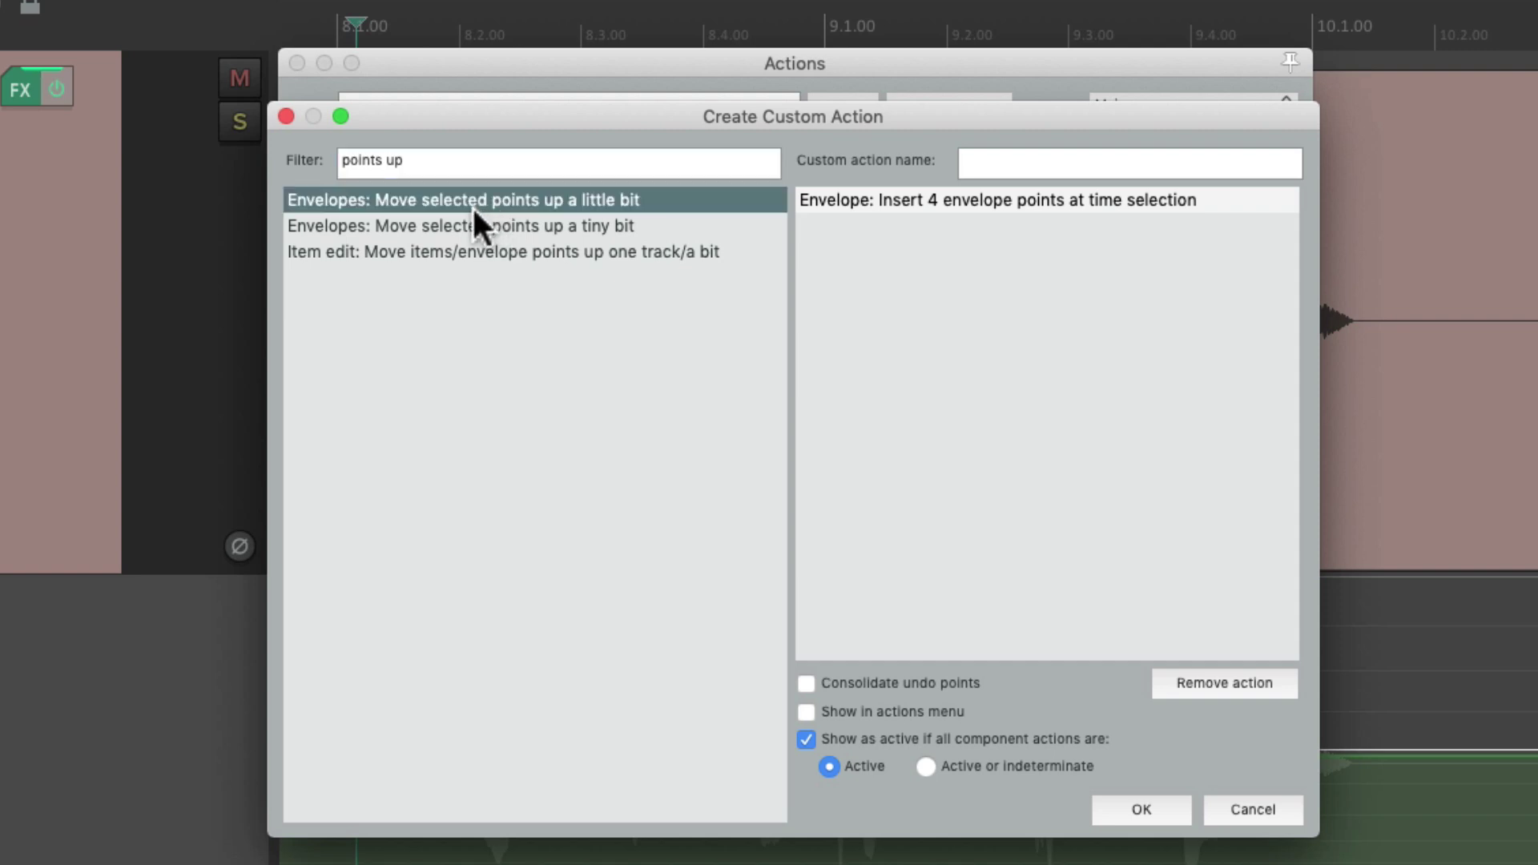
{"action": "left_click_drag", "start_coordinate": [473, 205], "coordinate": [881, 273]}
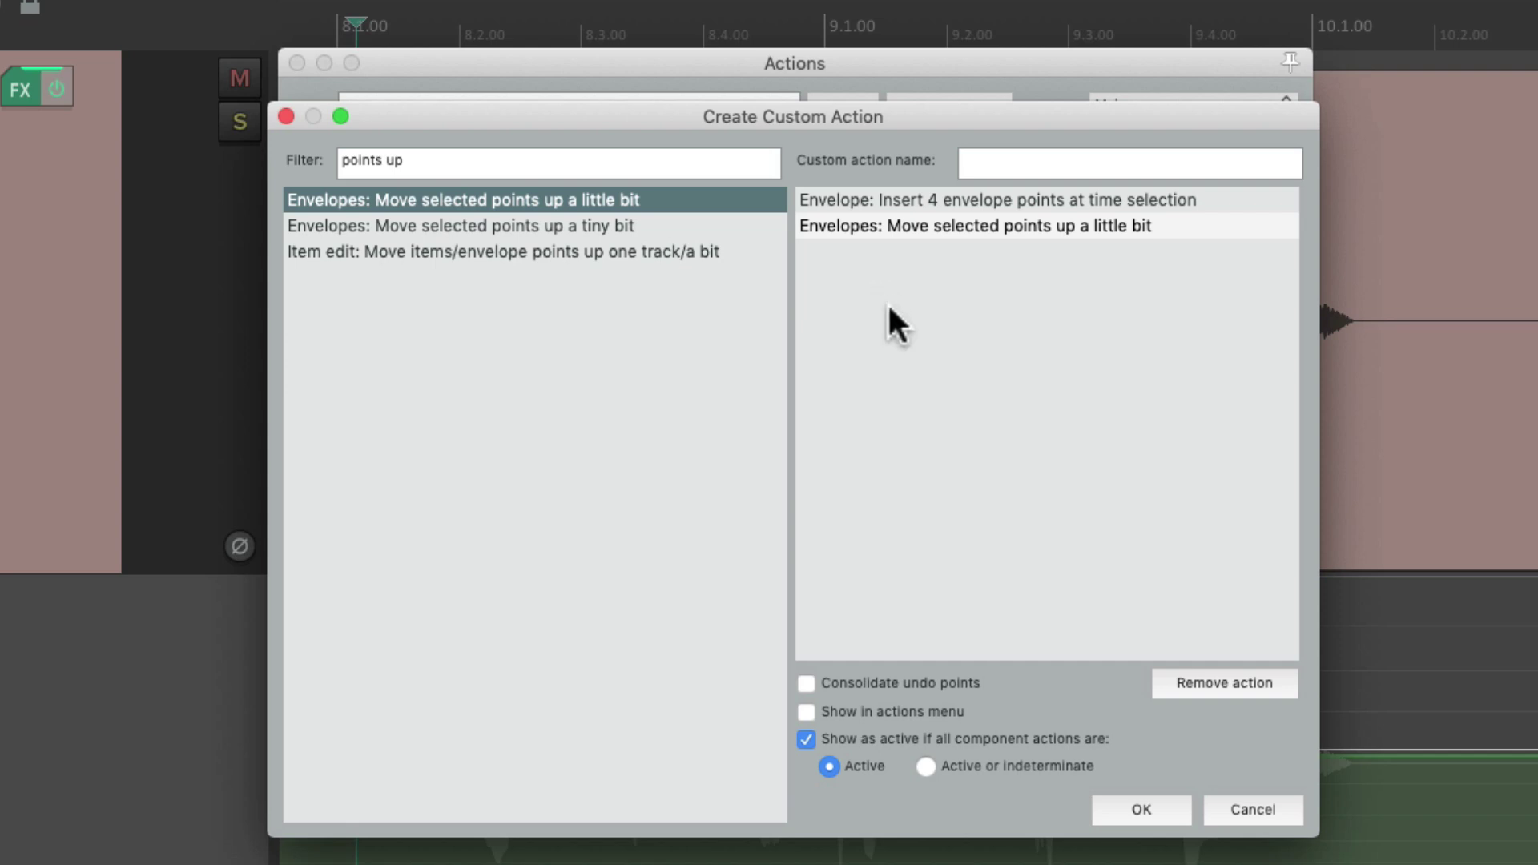
{"action": "left_click", "coordinate": [1000, 207]}
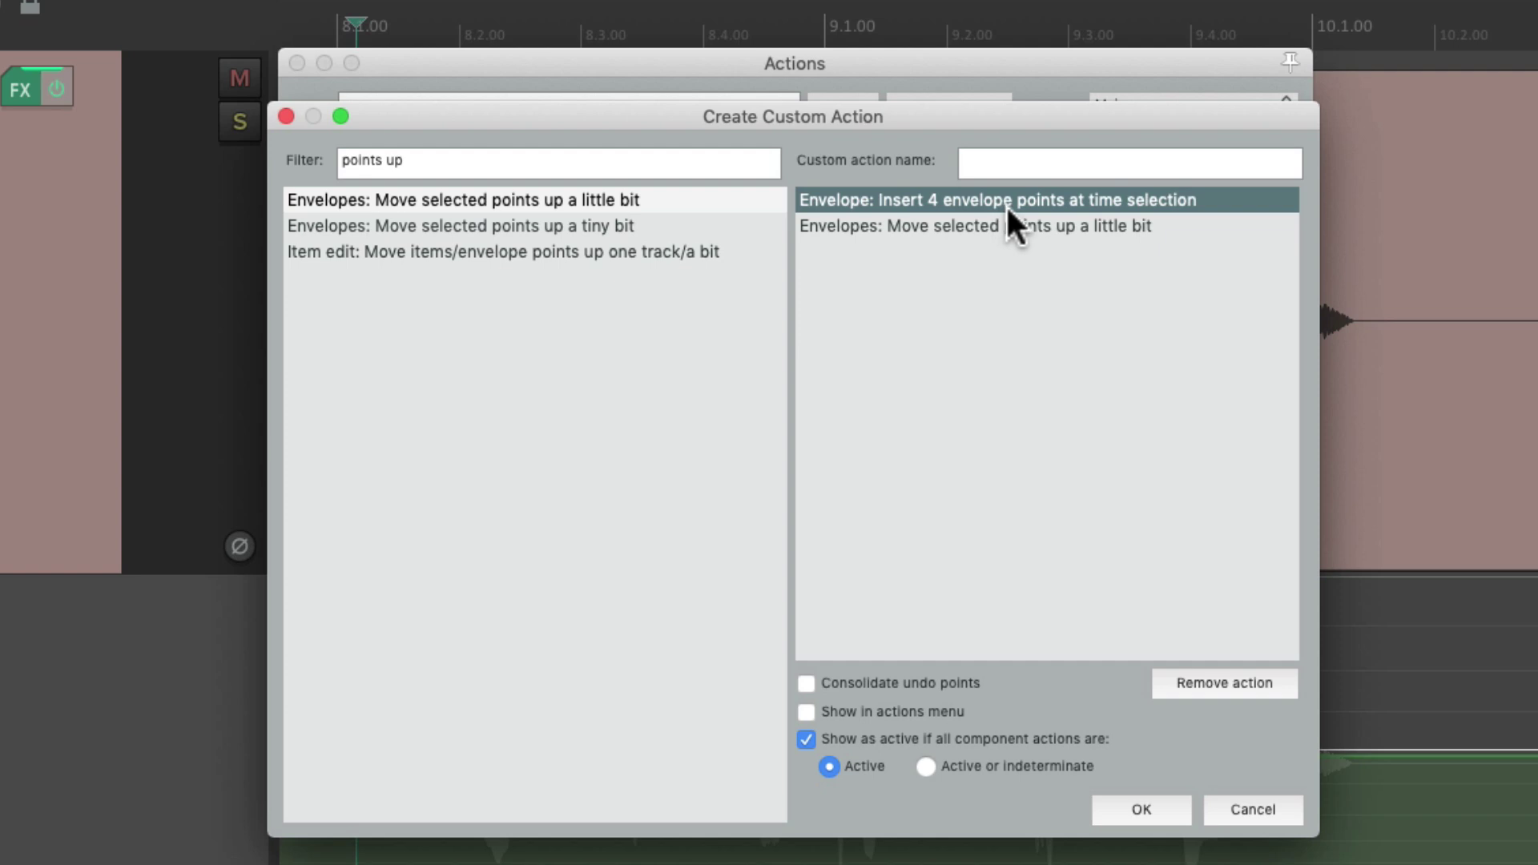
{"action": "left_click", "coordinate": [1049, 226]}
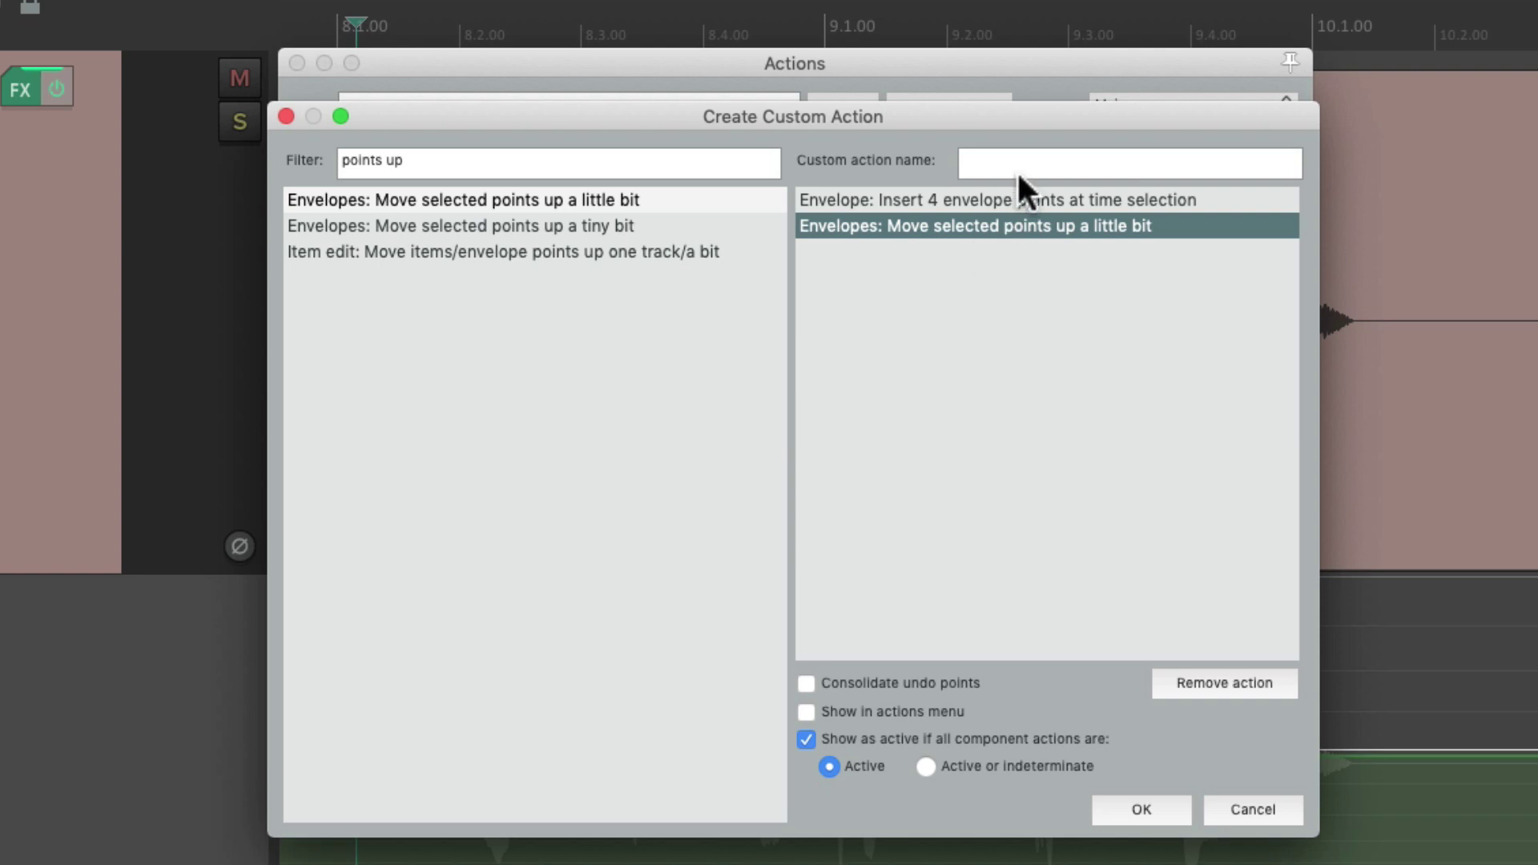
- Name the custom action 'Volume Up 1dB' and save it
{"action": "left_click", "coordinate": [1039, 161]}
{"action": "type", "text": "Volume Up "}
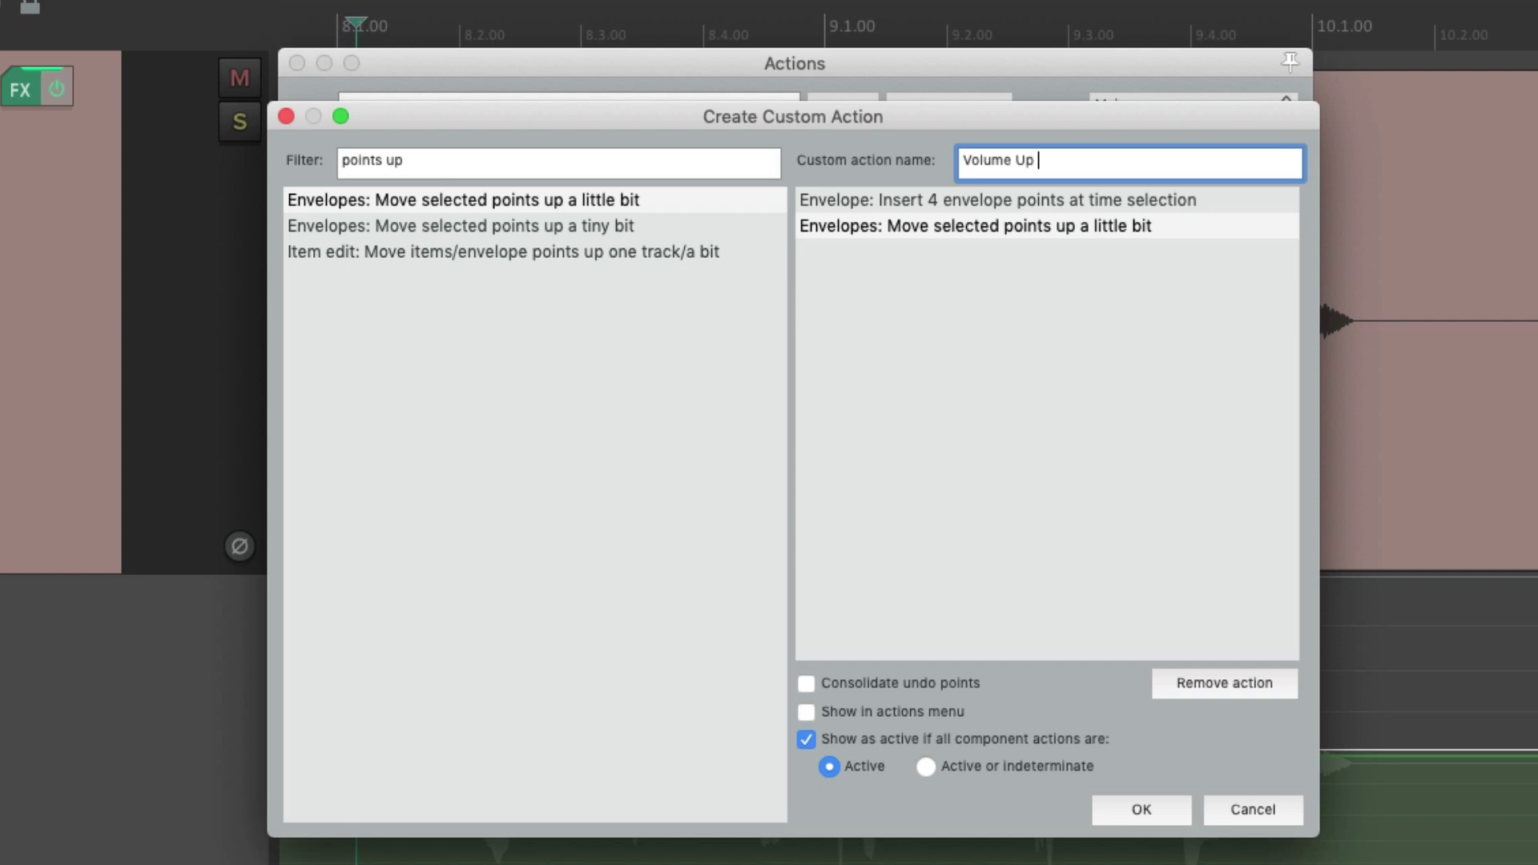
{"action": "type", "text": "1dB"}
{"action": "key", "text": "Return"}
{"action": "scroll", "coordinate": [934, 357], "scroll_direction": "down", "scroll_amount": 5}
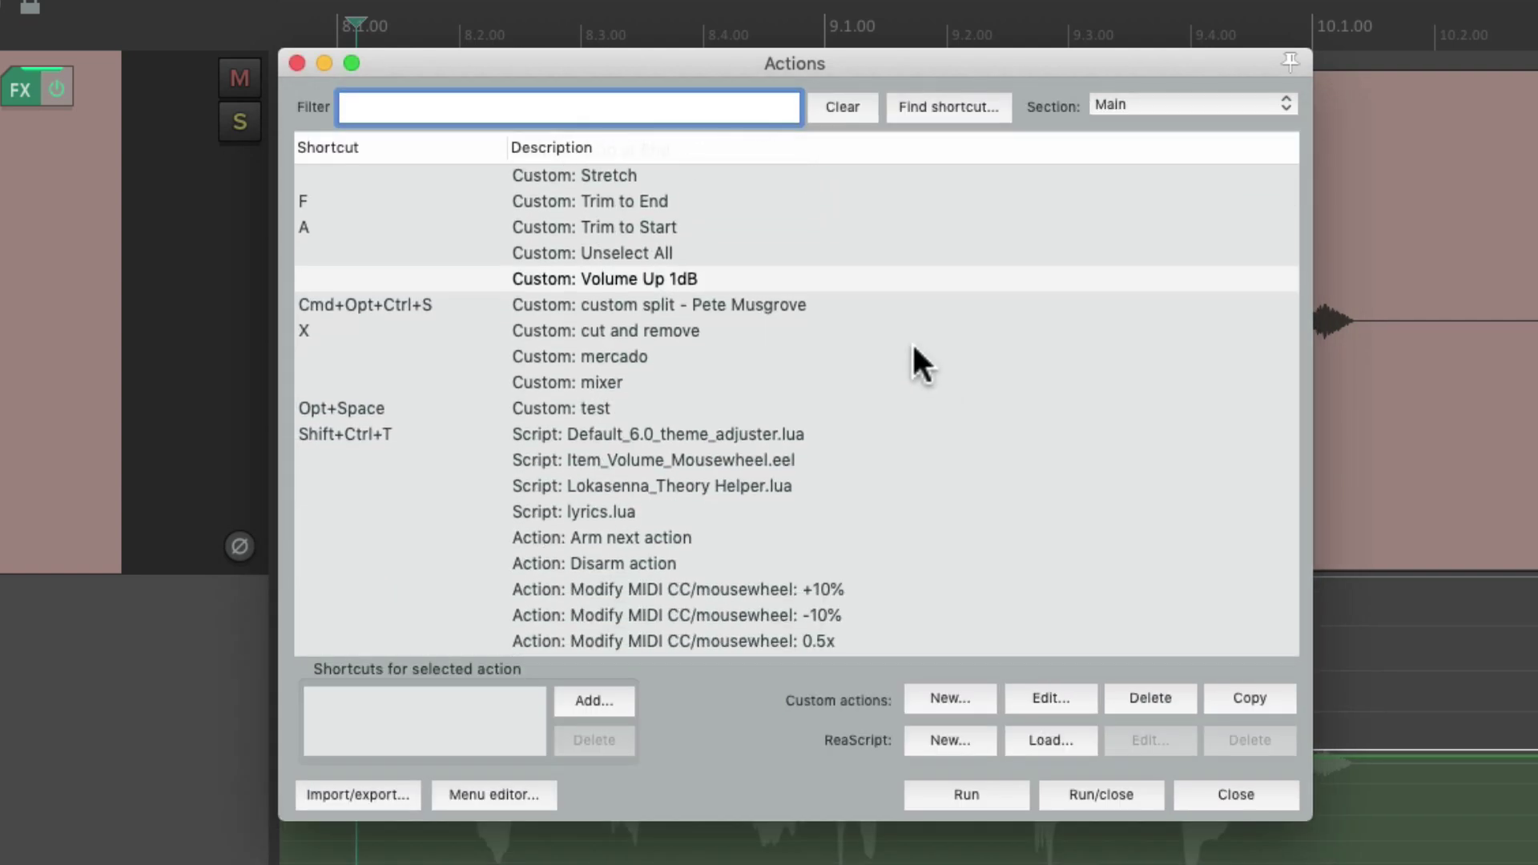
- Bind the Up arrow key as the shortcut for Custom: Volume Up 1dB
{"action": "left_click", "coordinate": [745, 281]}
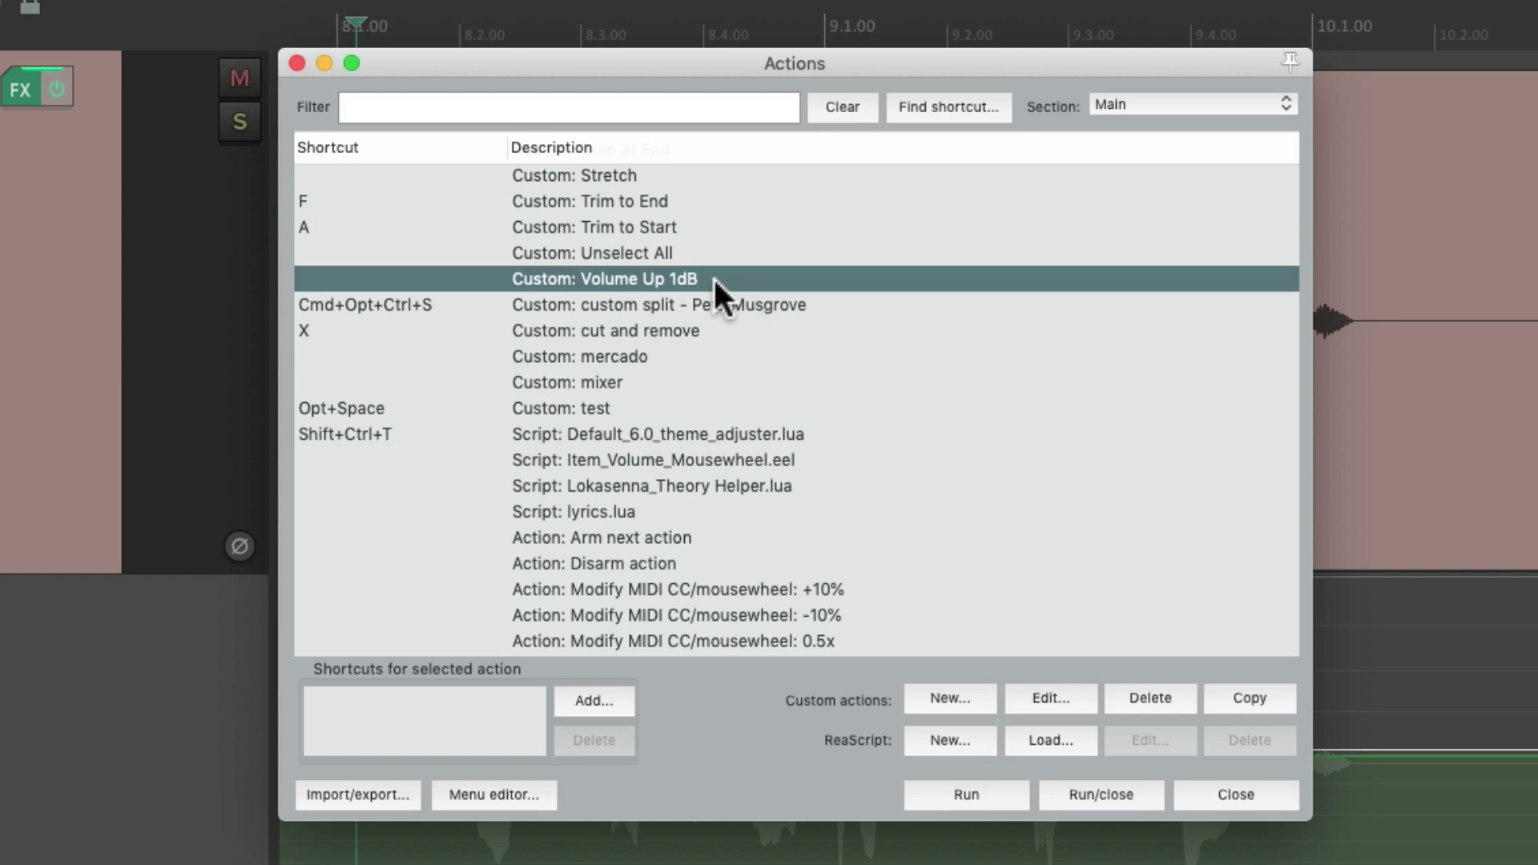
{"action": "left_click", "coordinate": [593, 701]}
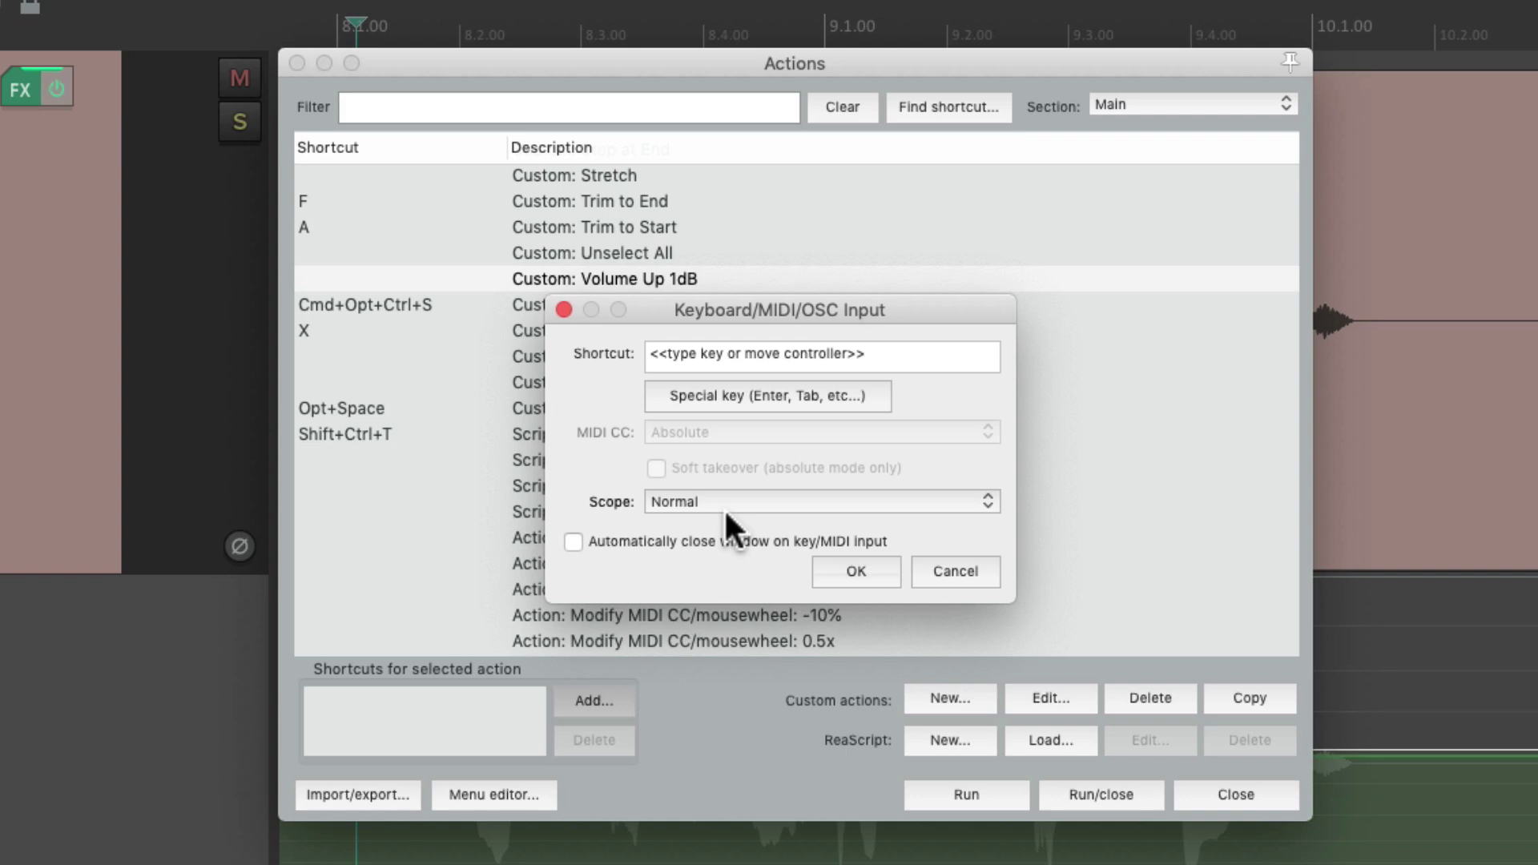
{"action": "key", "text": "Up"}
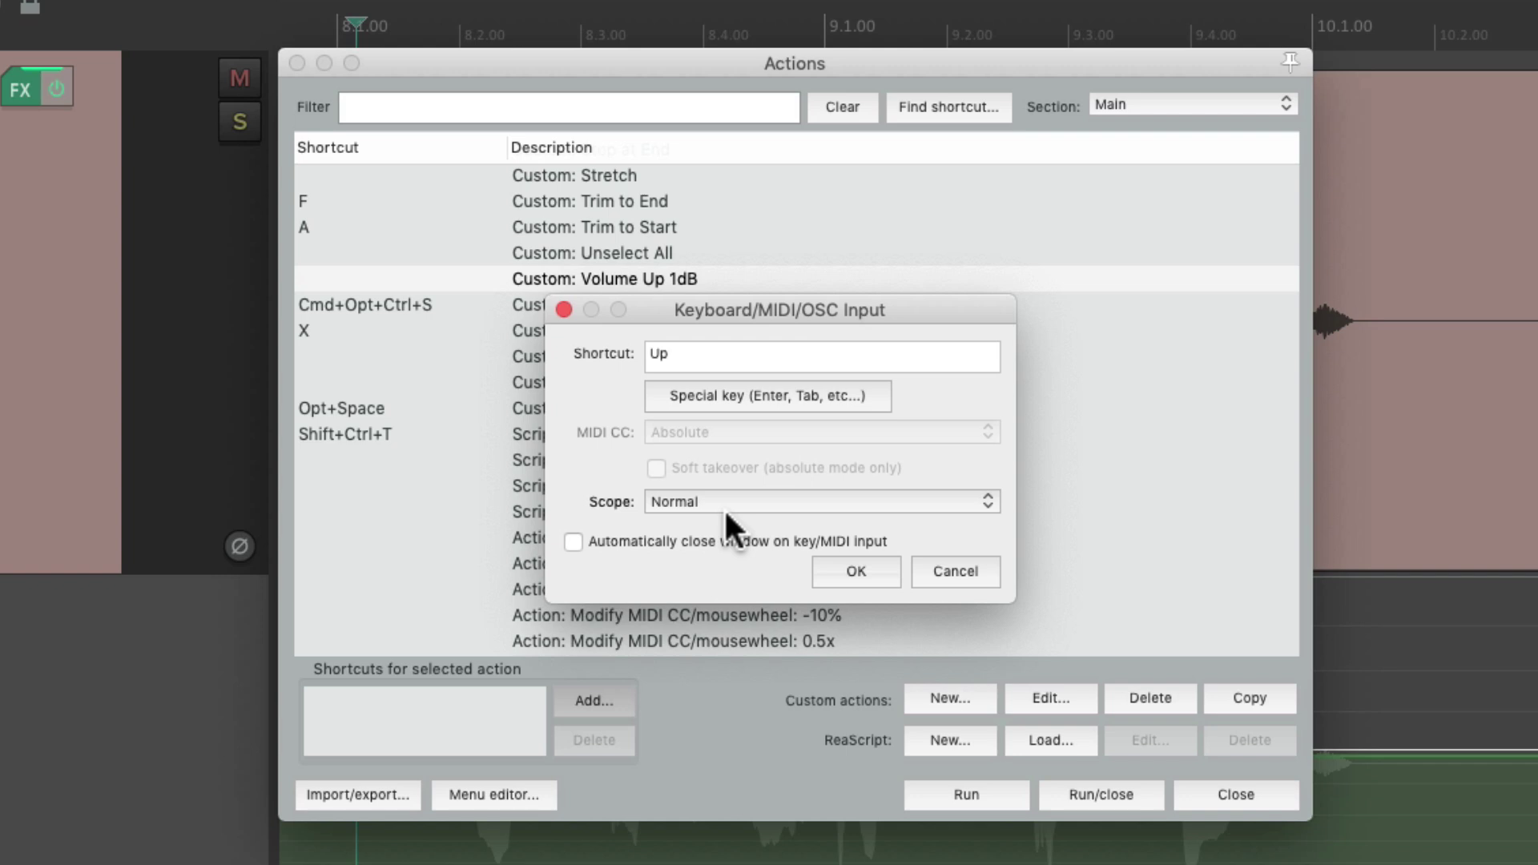
{"action": "key", "text": "Return"}
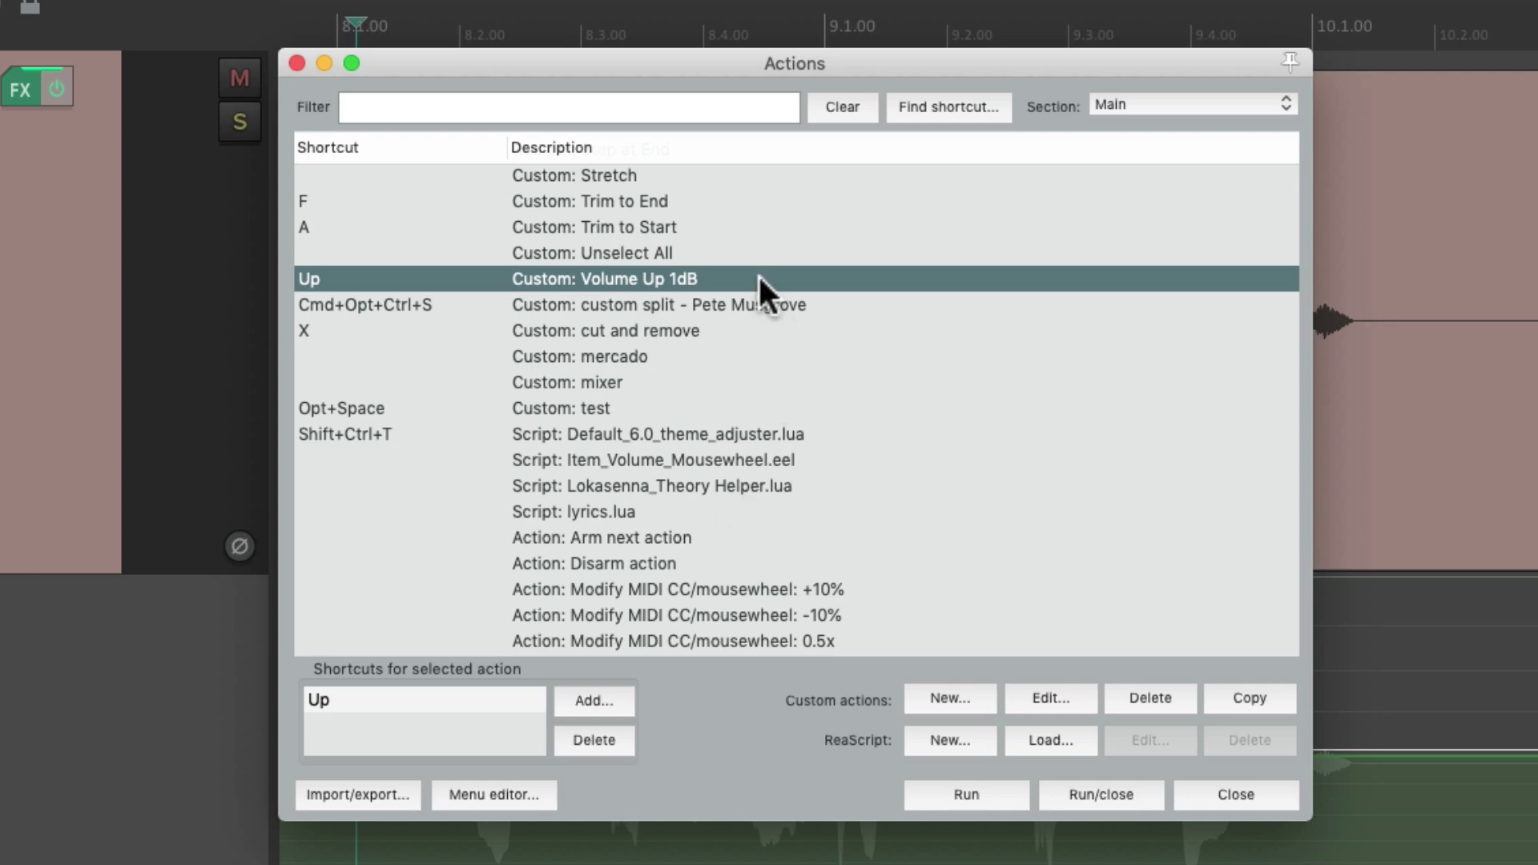
- Duplicate Volume Up 1dB and remove the move-points-up step from the copy
{"action": "left_click", "coordinate": [1213, 703]}
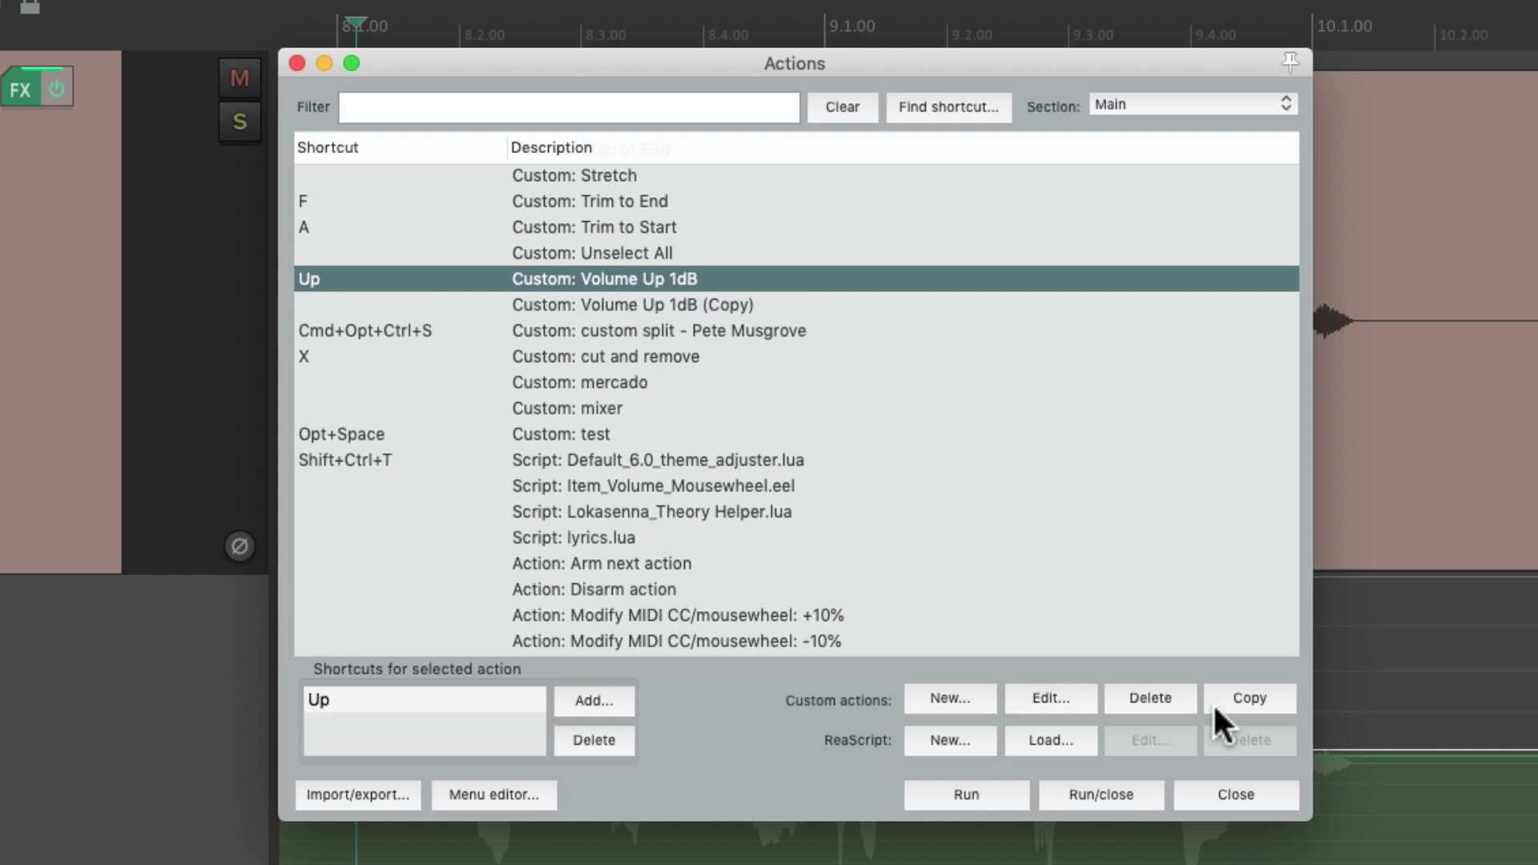
{"action": "left_click", "coordinate": [694, 310]}
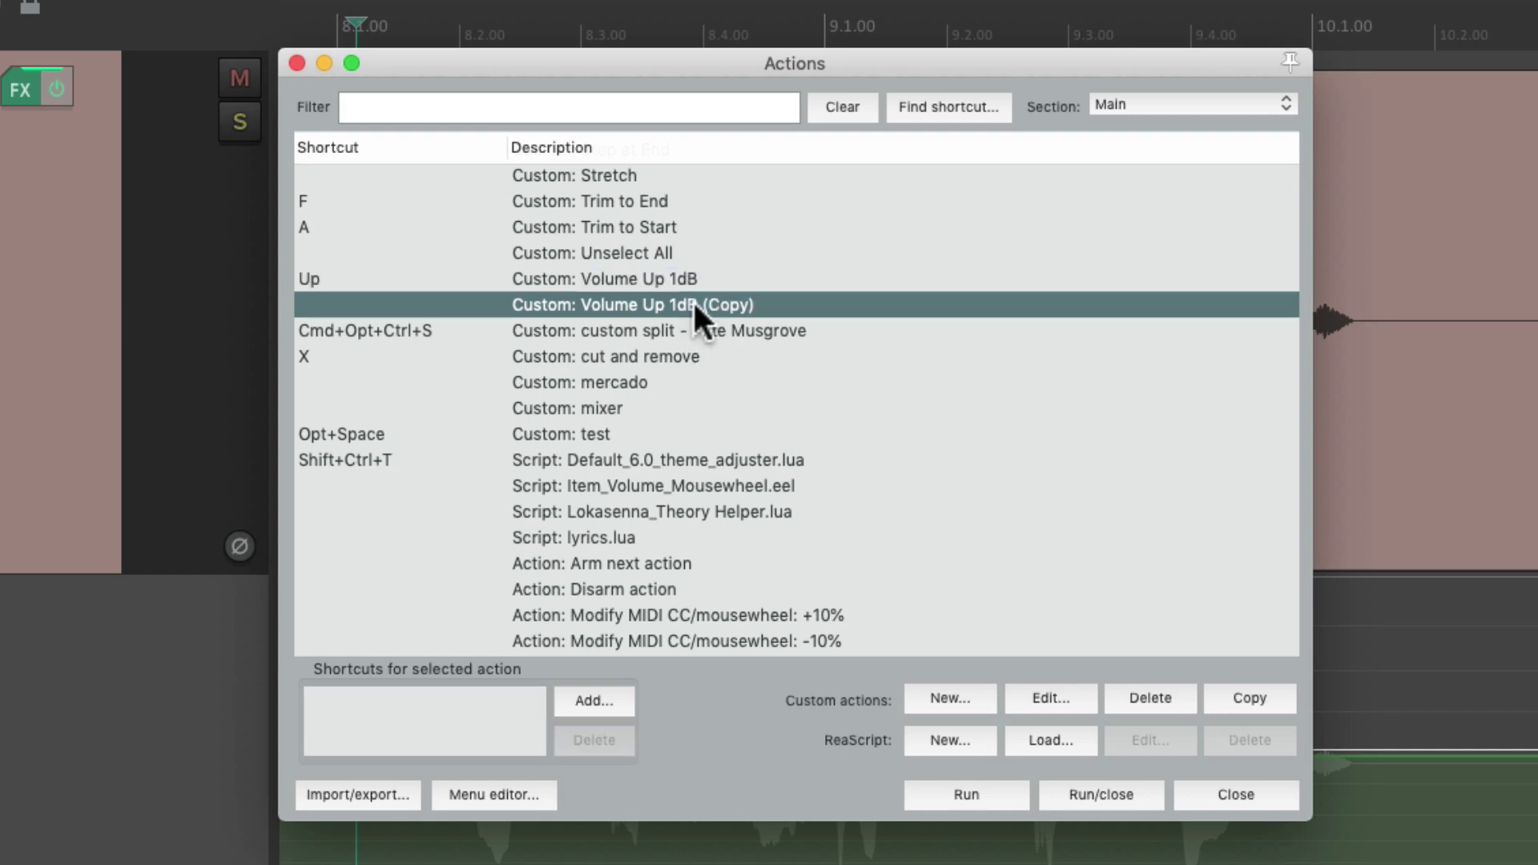
{"action": "left_click", "coordinate": [1029, 697]}
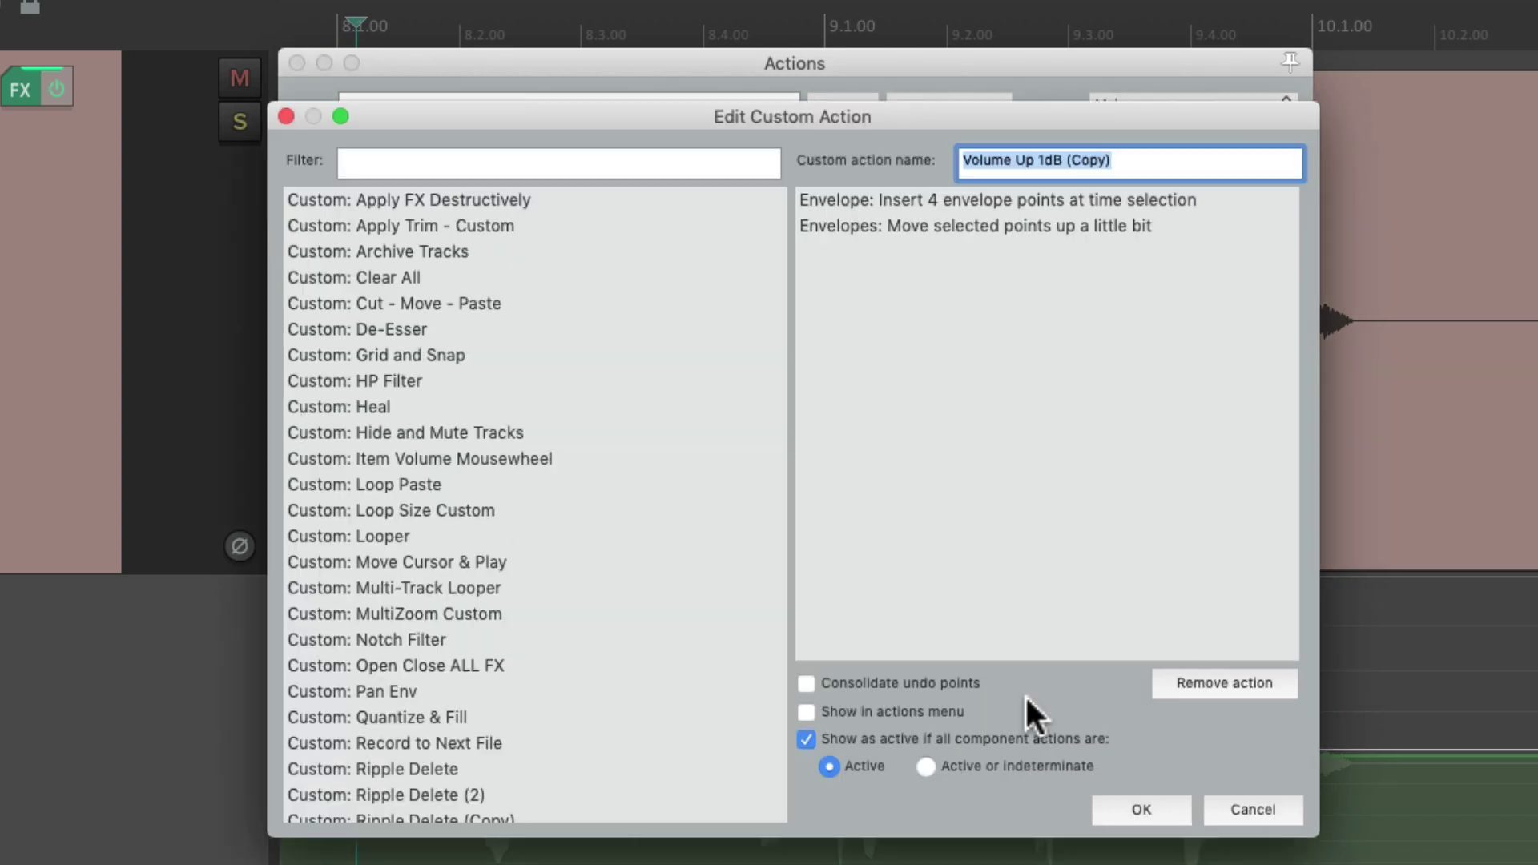
{"action": "left_click", "coordinate": [1032, 226]}
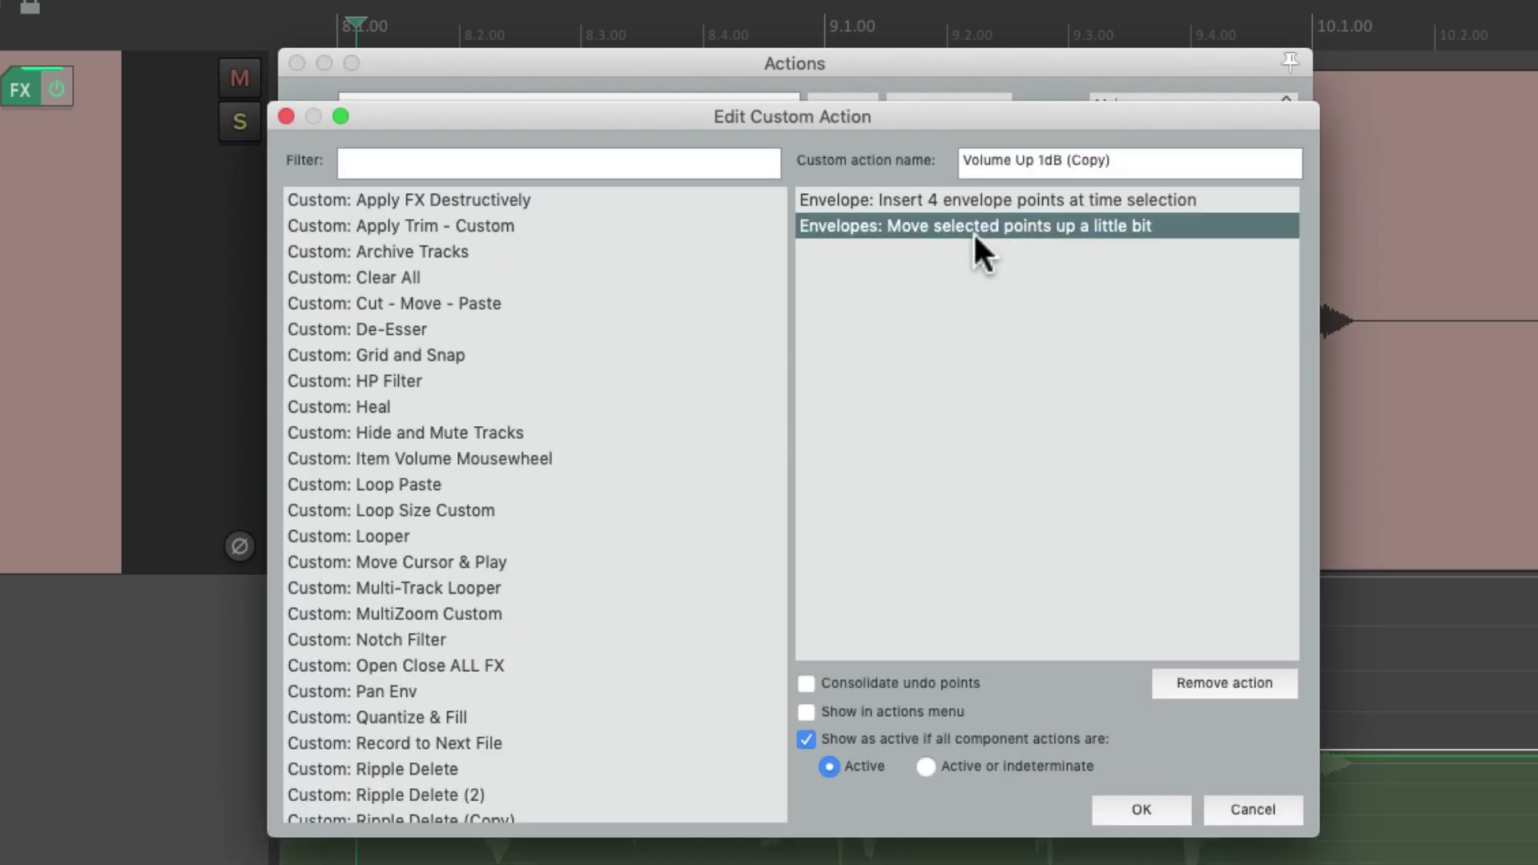
{"action": "left_click", "coordinate": [1181, 687]}
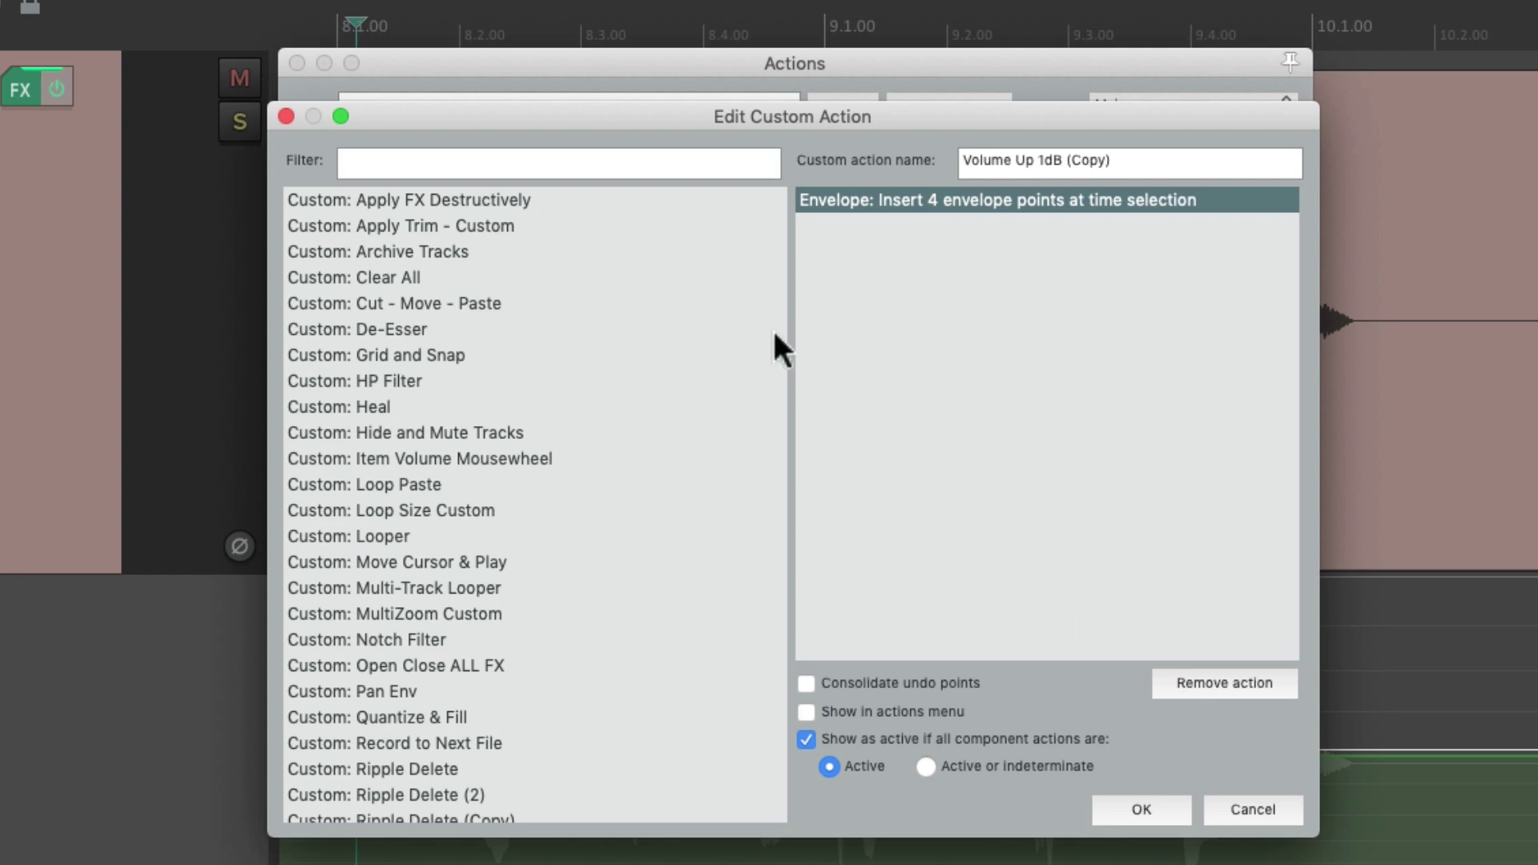
- Add 'Move selected points down a little bit' to the copied action
{"action": "left_click", "coordinate": [586, 167]}
{"action": "type", "text": "points down"}
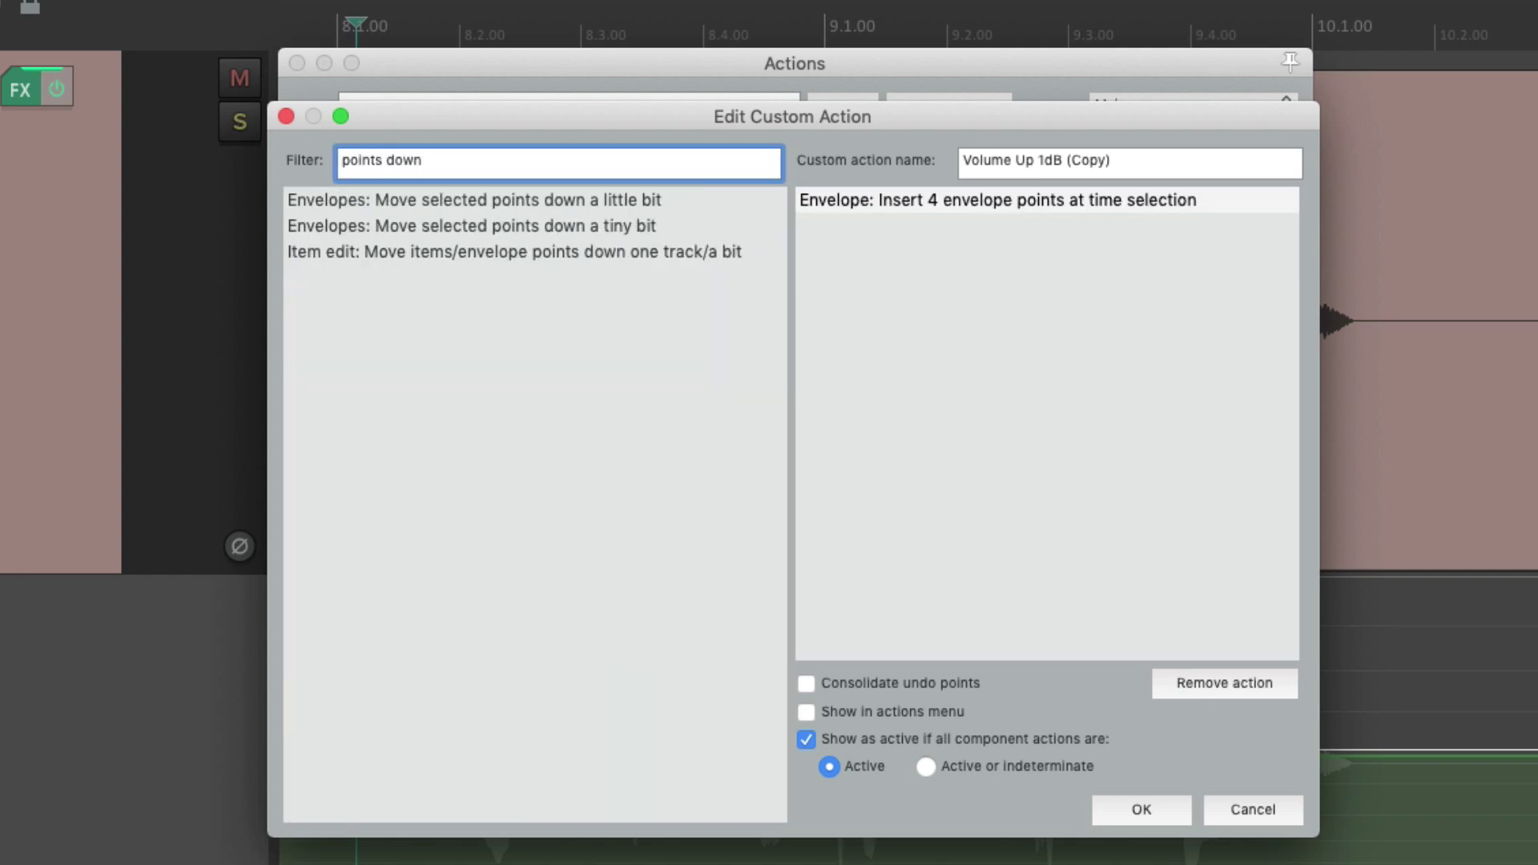
{"action": "left_click", "coordinate": [418, 202]}
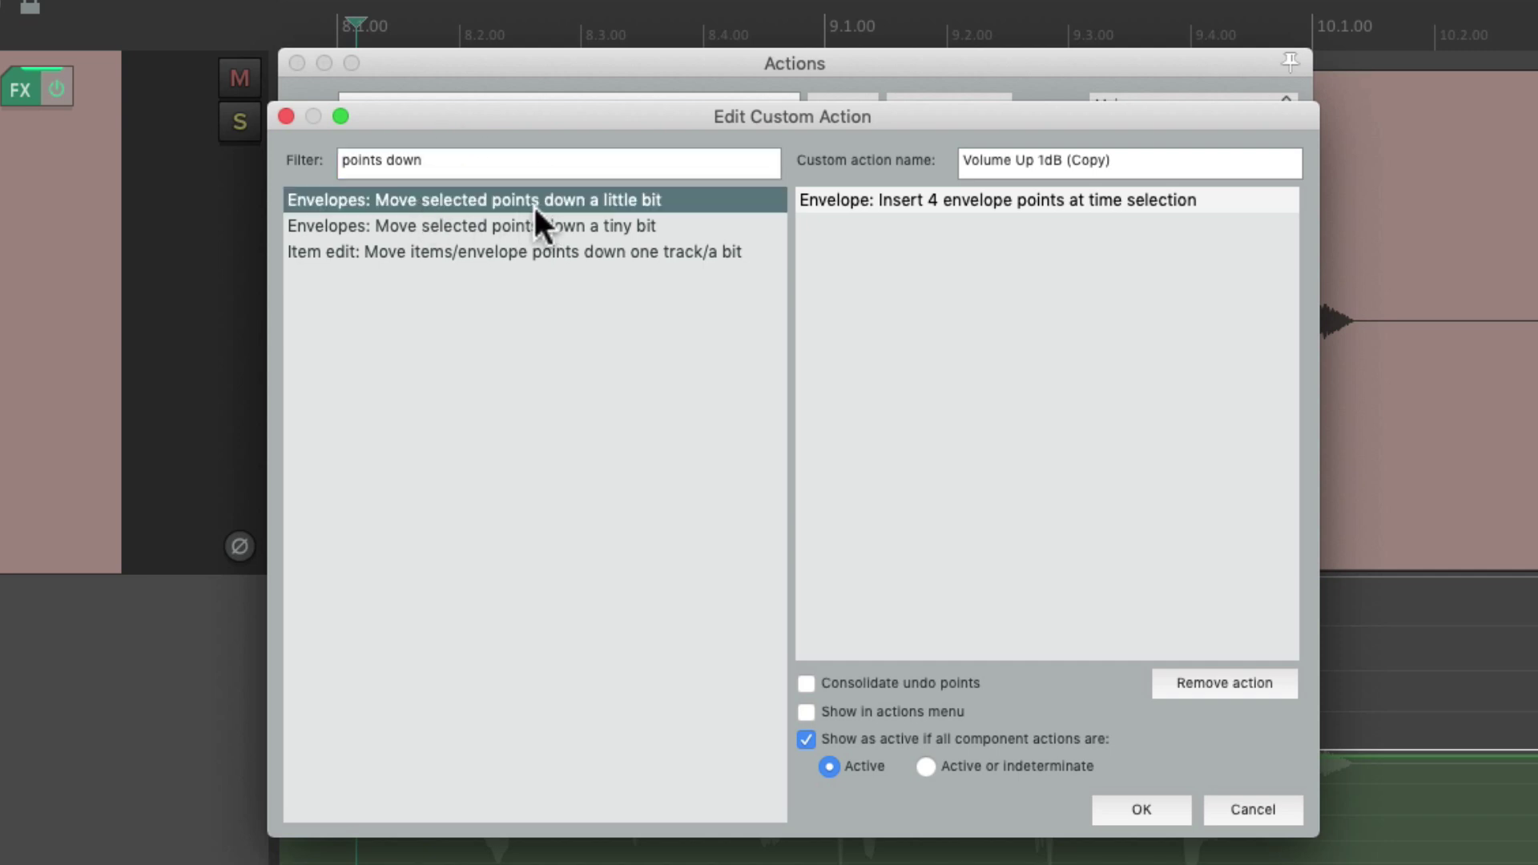
{"action": "left_click_drag", "start_coordinate": [526, 200], "coordinate": [900, 309]}
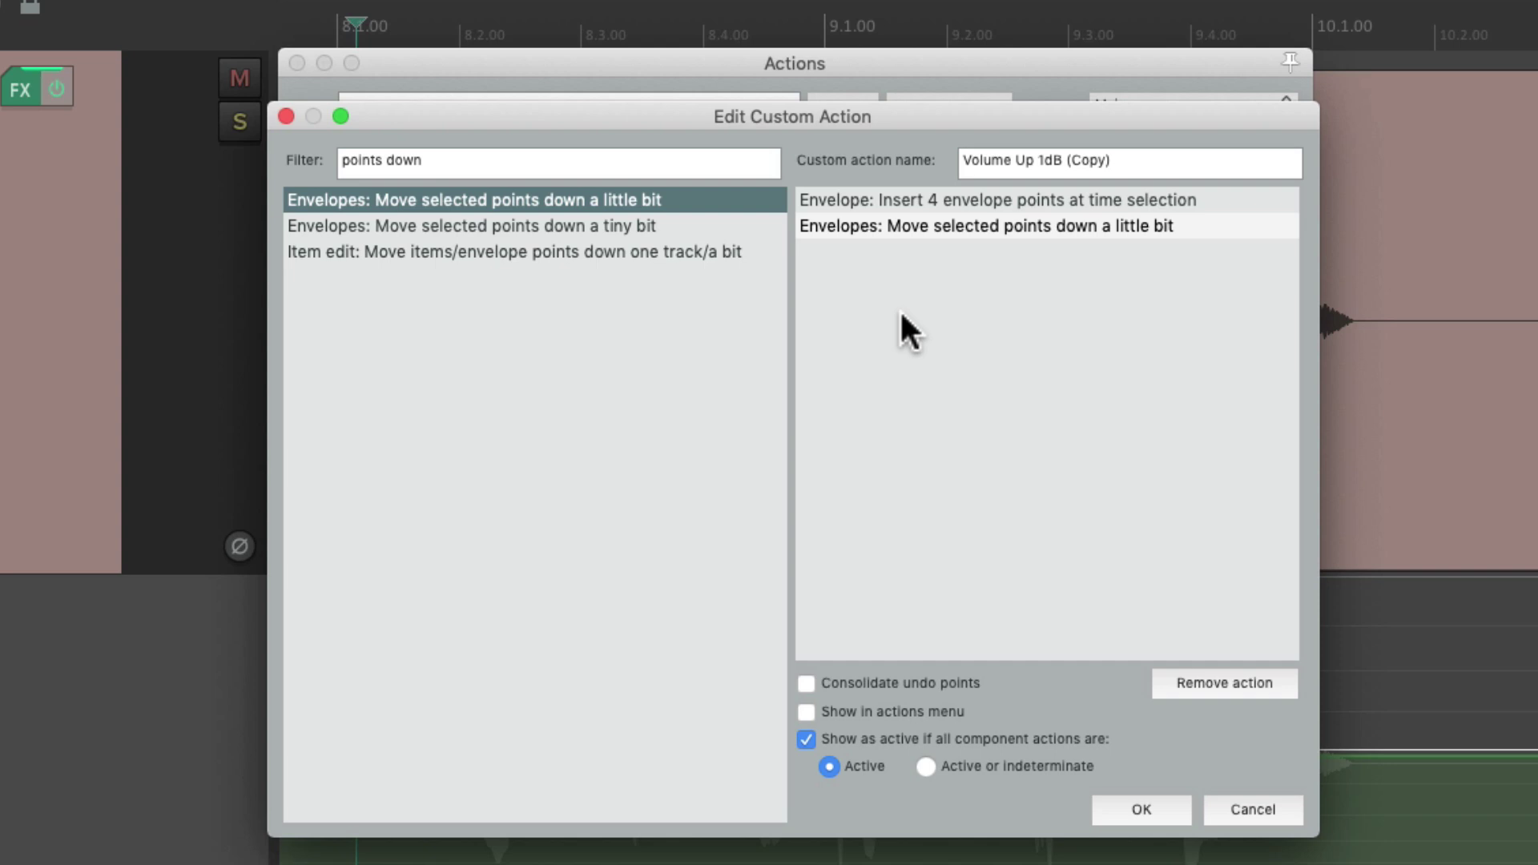
- Rename the copy to 'Volume Down 1dB' and save it
{"action": "left_click", "coordinate": [1135, 157]}
{"action": "key", "text": "BackSpace"}
{"action": "key", "text": "BackSpace"}
{"action": "key", "text": "BackSpace"}
{"action": "key", "text": "BackSpace"}
{"action": "key", "text": "BackSpace"}
{"action": "key", "text": "BackSpace"}
{"action": "key", "text": "BackSpace"}
{"action": "double_click", "coordinate": [1024, 159]}
{"action": "type", "text": "Down"}
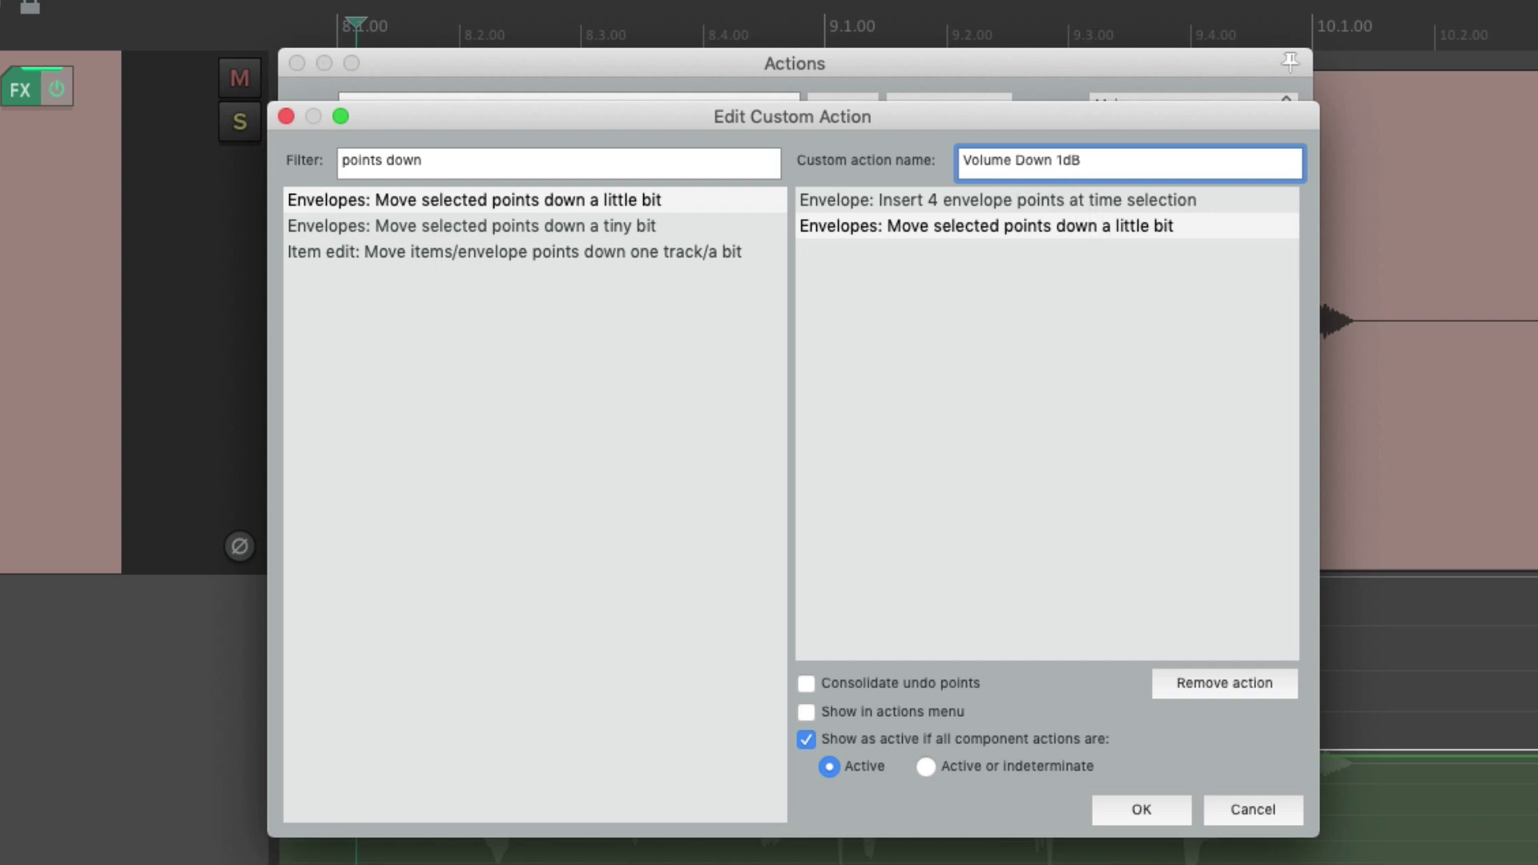
{"action": "key", "text": "Return"}
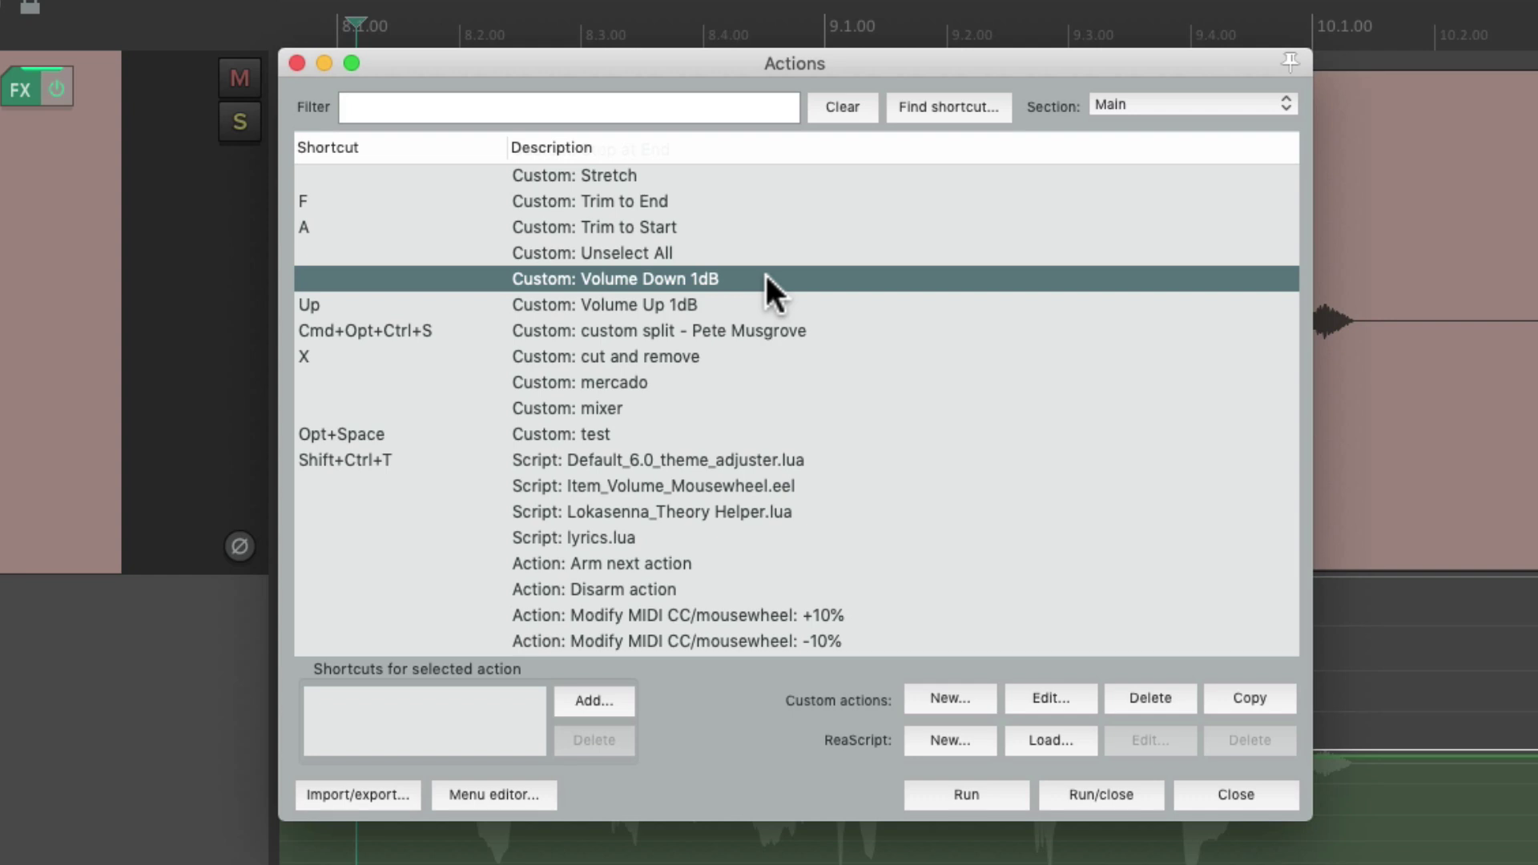
- Assign the Down arrow key as the shortcut for Volume Down 1dB
{"action": "left_click", "coordinate": [585, 701]}
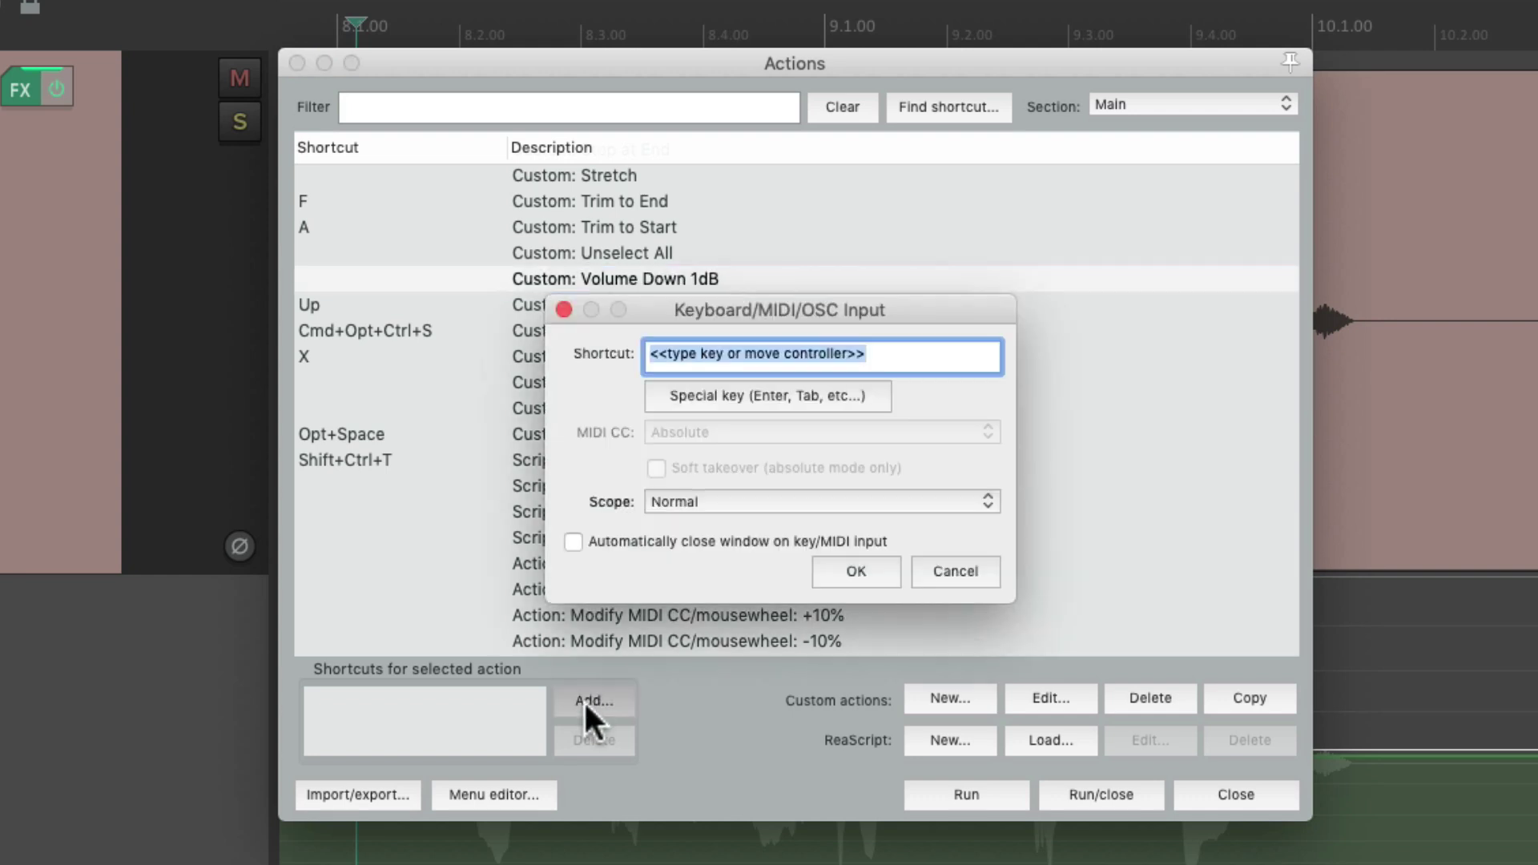
{"action": "key", "text": "Down"}
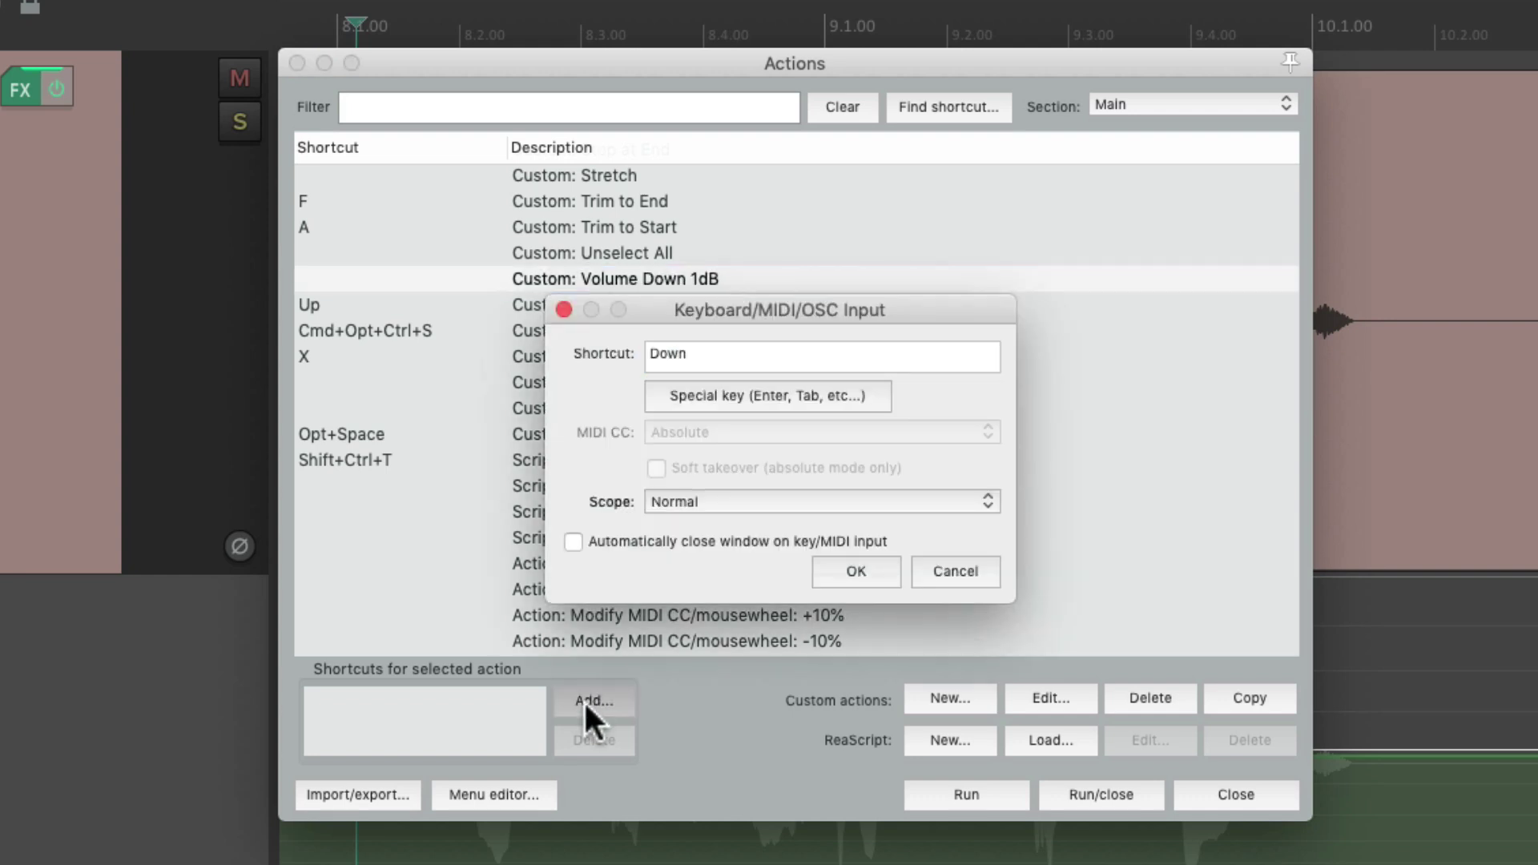
{"action": "key", "text": "Return"}
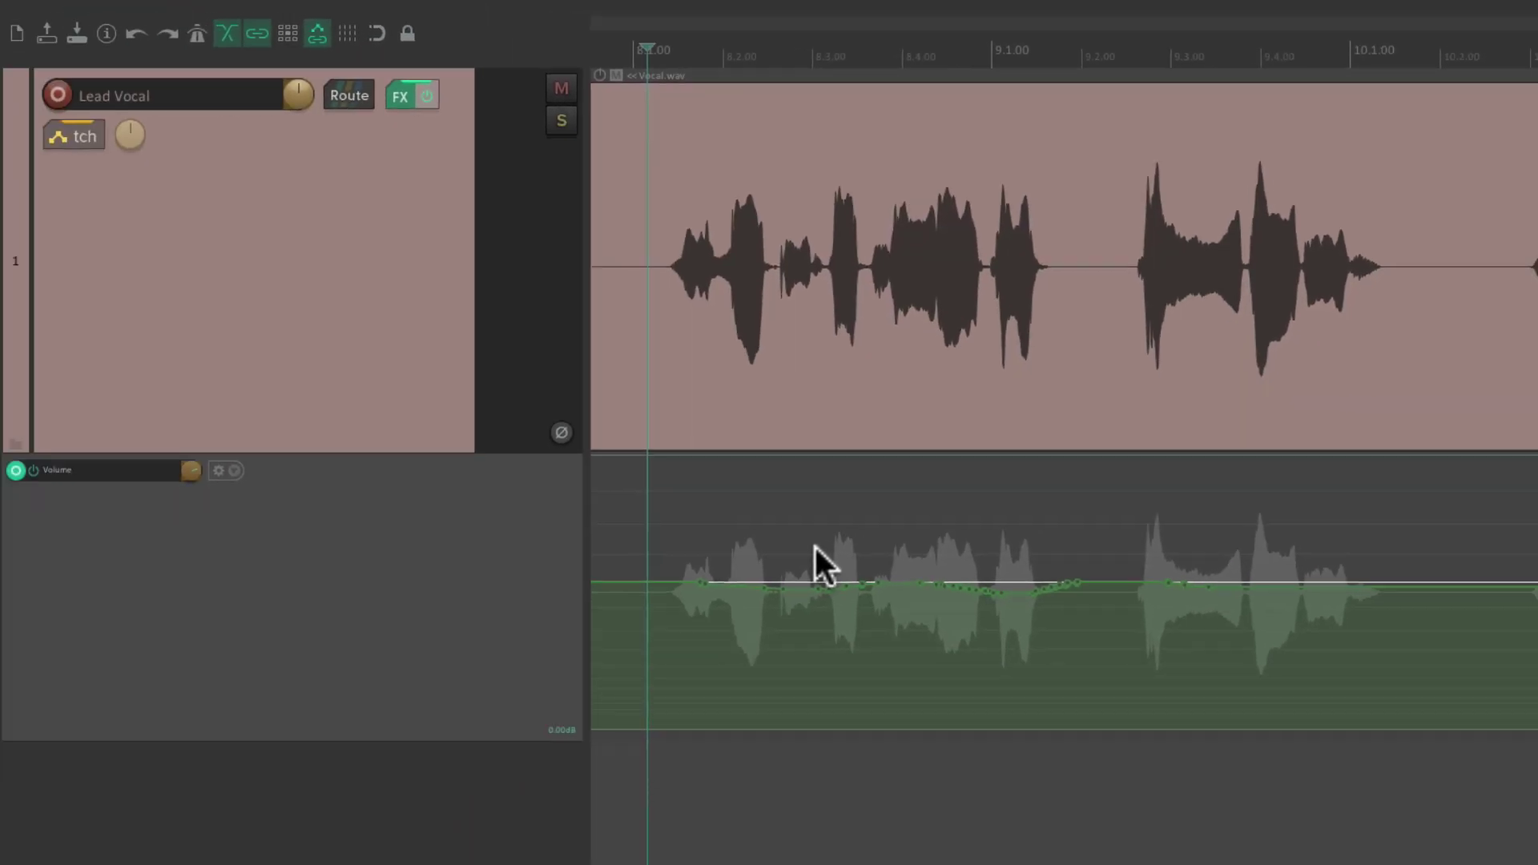
- Lower one vocal phrase's volume envelope by 1dB using the Down shortcut
{"action": "key", "text": "space"}
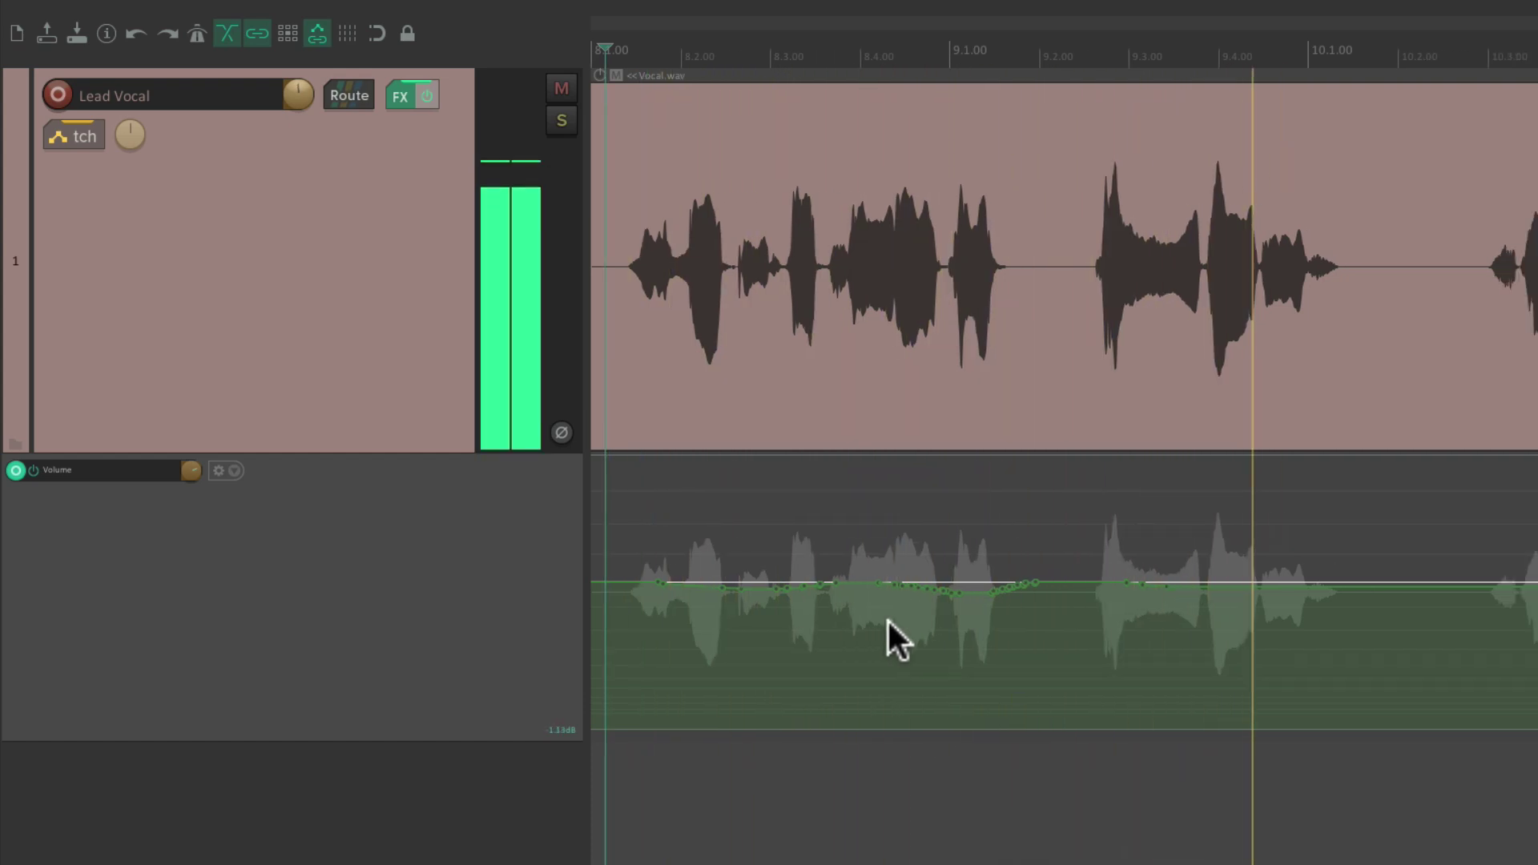
{"action": "key", "text": "space"}
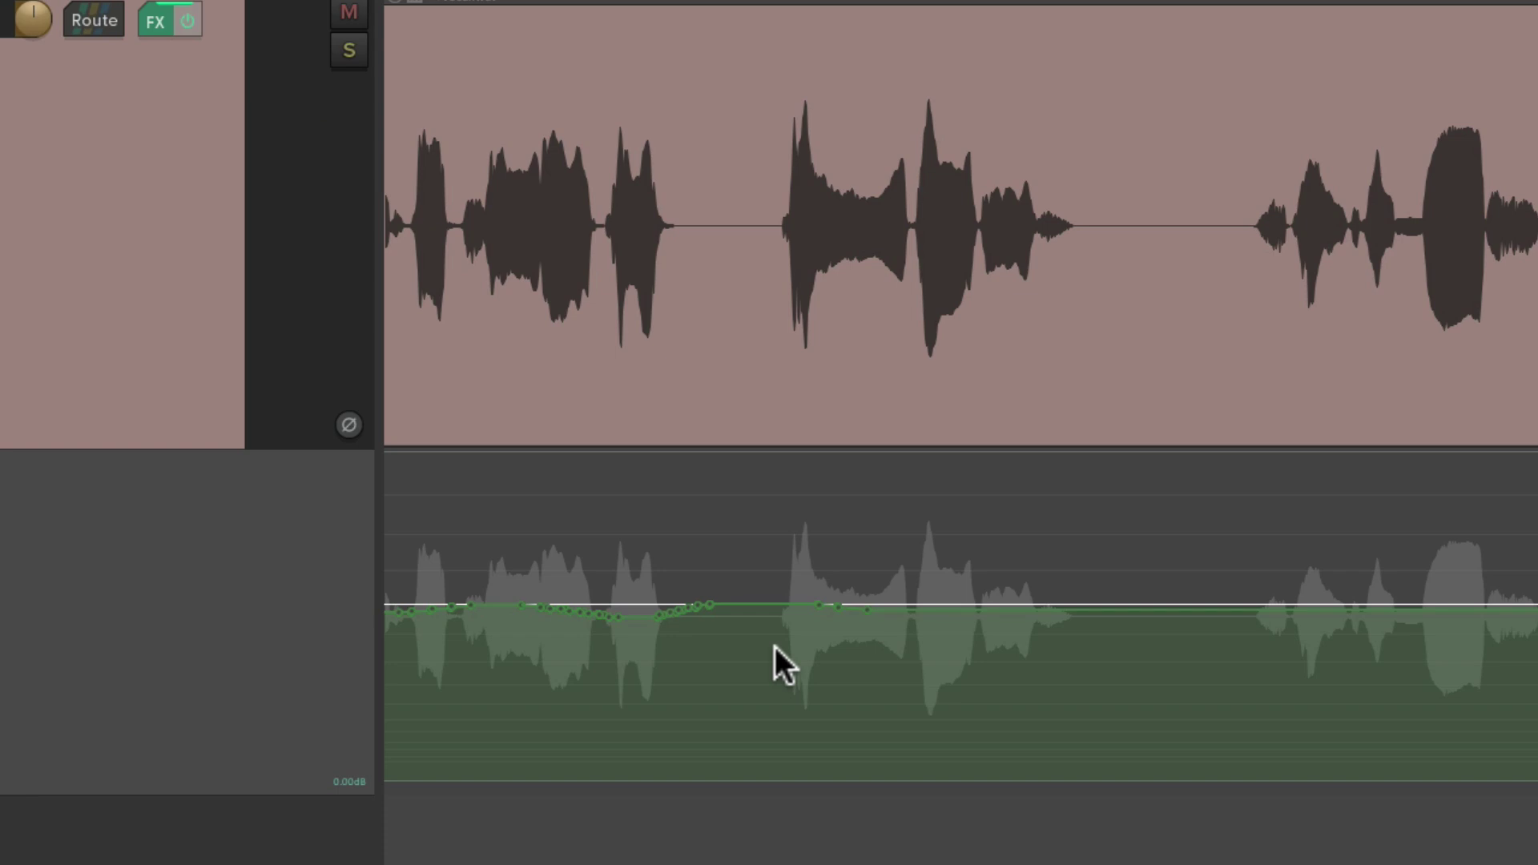
{"action": "left_click_drag", "start_coordinate": [763, 621], "coordinate": [1096, 618]}
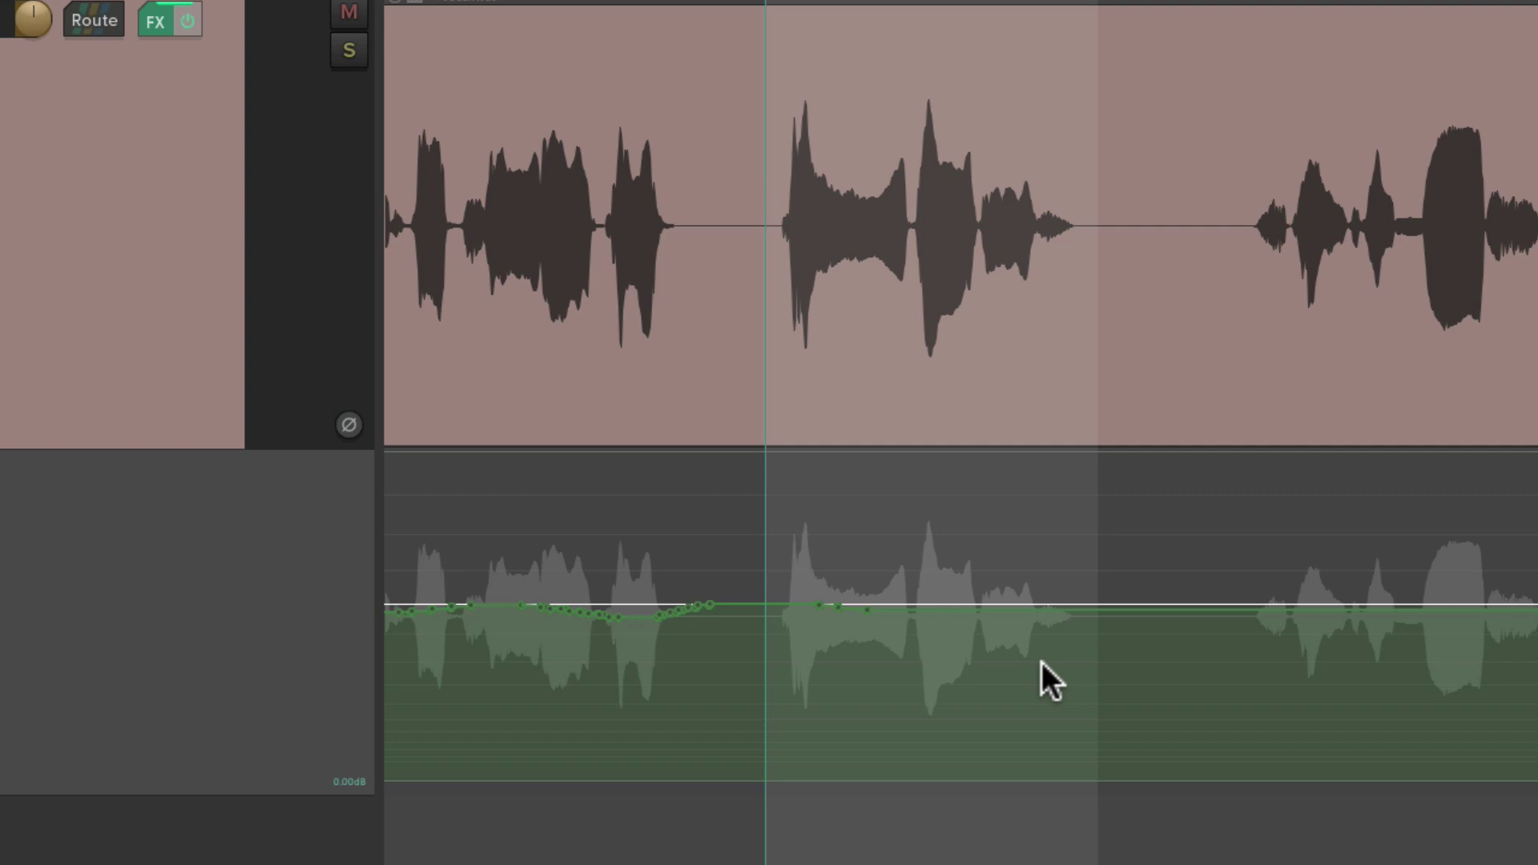
{"action": "key", "text": "Down"}
{"action": "scroll", "coordinate": [1042, 662], "scroll_direction": "down", "scroll_amount": 1}
{"action": "scroll", "coordinate": [1042, 682], "scroll_direction": "down", "scroll_amount": 1}
- Boost the next phrase's envelope section with Ctrl+Up and Ctrl+Down nudges
{"action": "left_click", "coordinate": [1042, 662]}
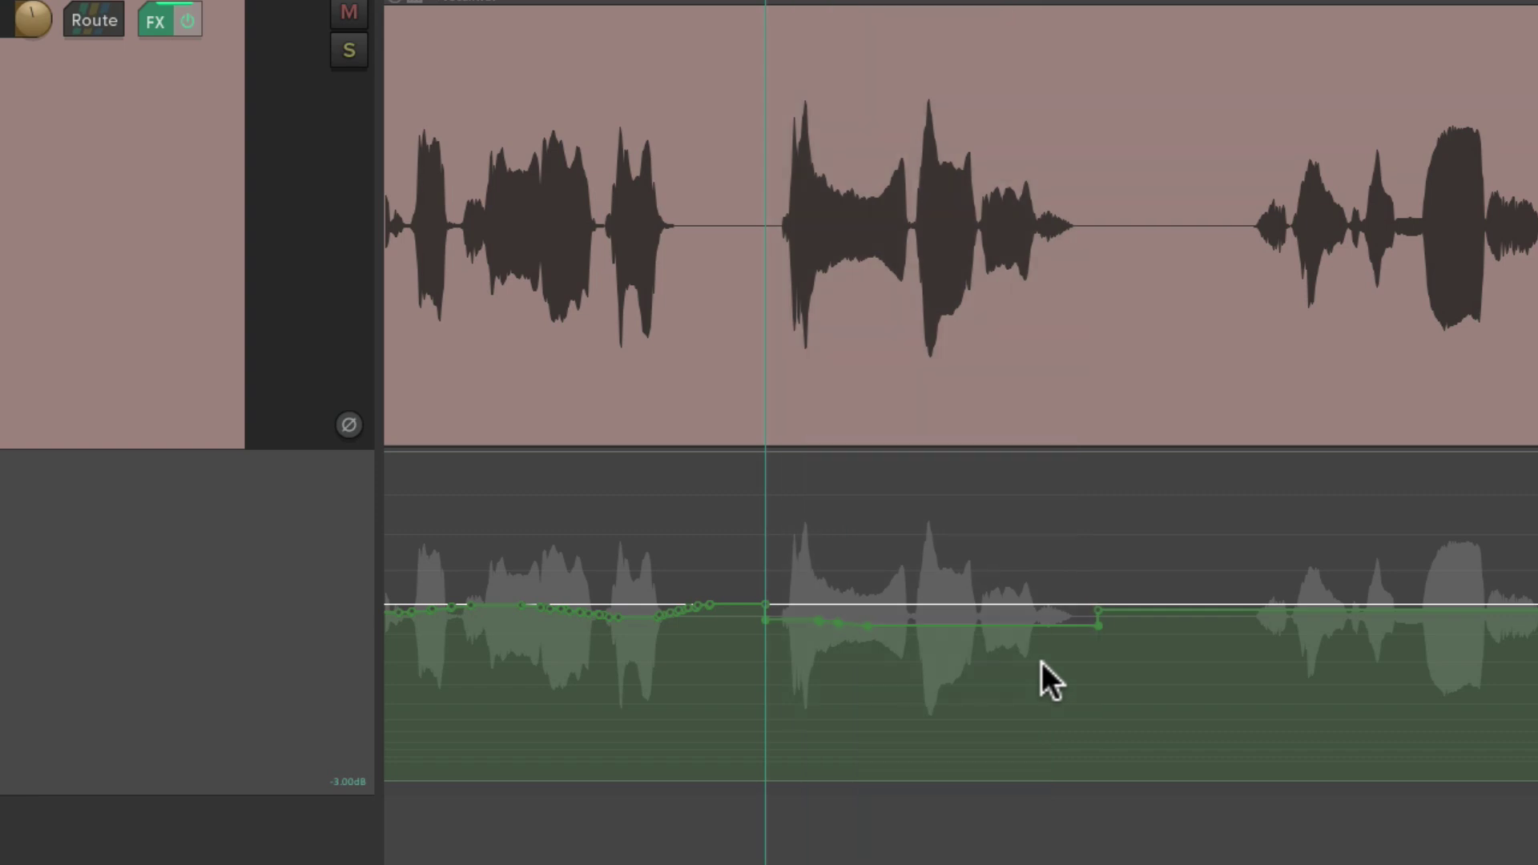
{"action": "scroll", "coordinate": [930, 662], "scroll_direction": "right", "scroll_amount": 5}
{"action": "left_click", "coordinate": [782, 665]}
{"action": "key", "text": "space"}
{"action": "key", "text": "space"}
{"action": "left_click_drag", "start_coordinate": [799, 651], "coordinate": [1066, 672]}
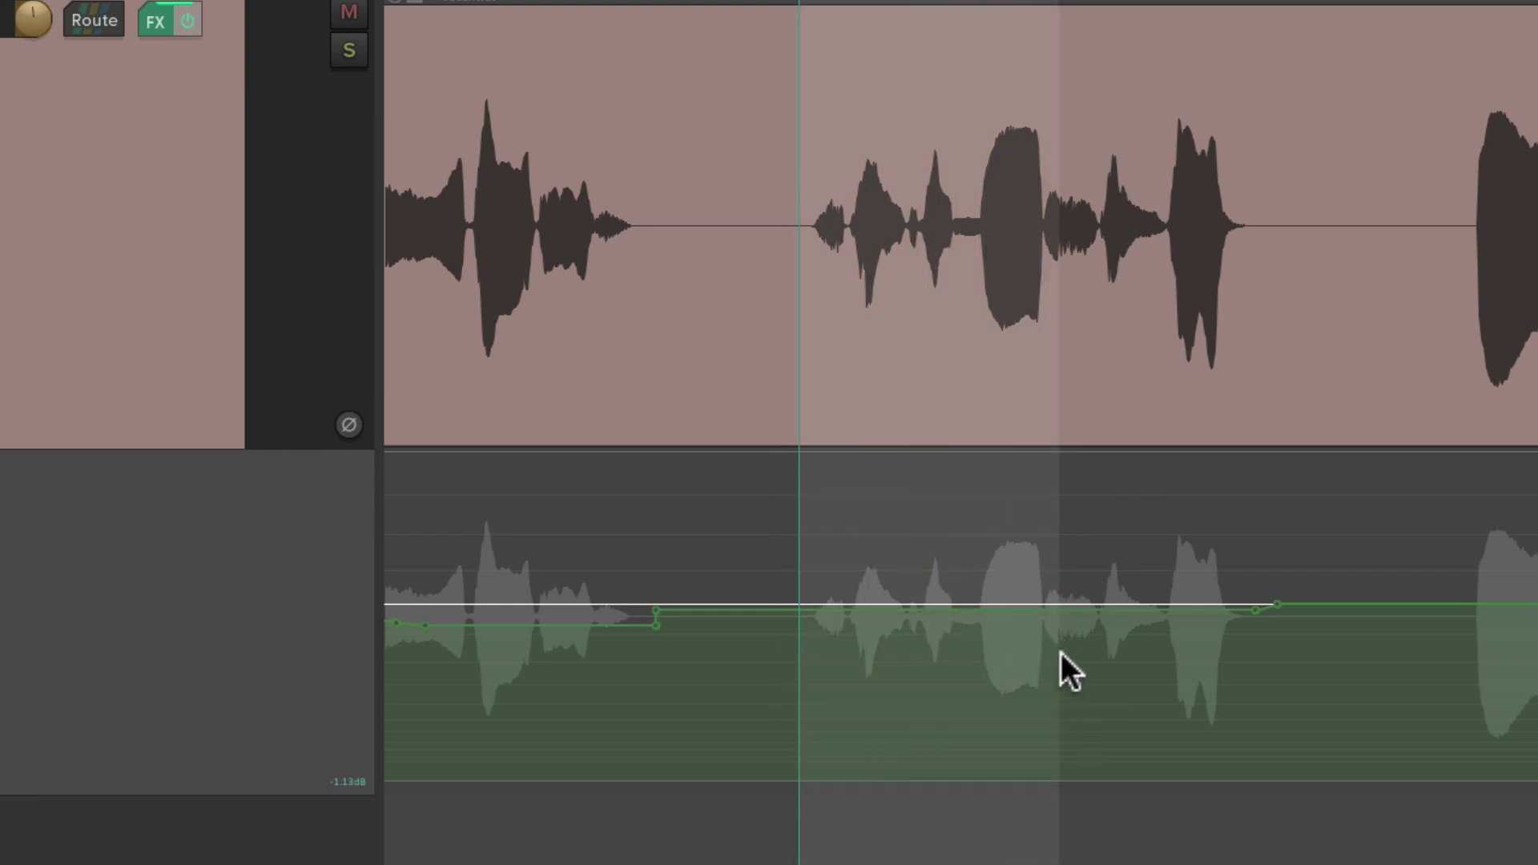
{"action": "key", "text": "ctrl+Up"}
{"action": "key", "text": "ctrl+Up"}
{"action": "key", "text": "ctrl+Up"}
{"action": "key", "text": "ctrl+Up"}
{"action": "key", "text": "ctrl+Up"}
{"action": "key", "text": "ctrl+Up"}
{"action": "key", "text": "ctrl+Up"}
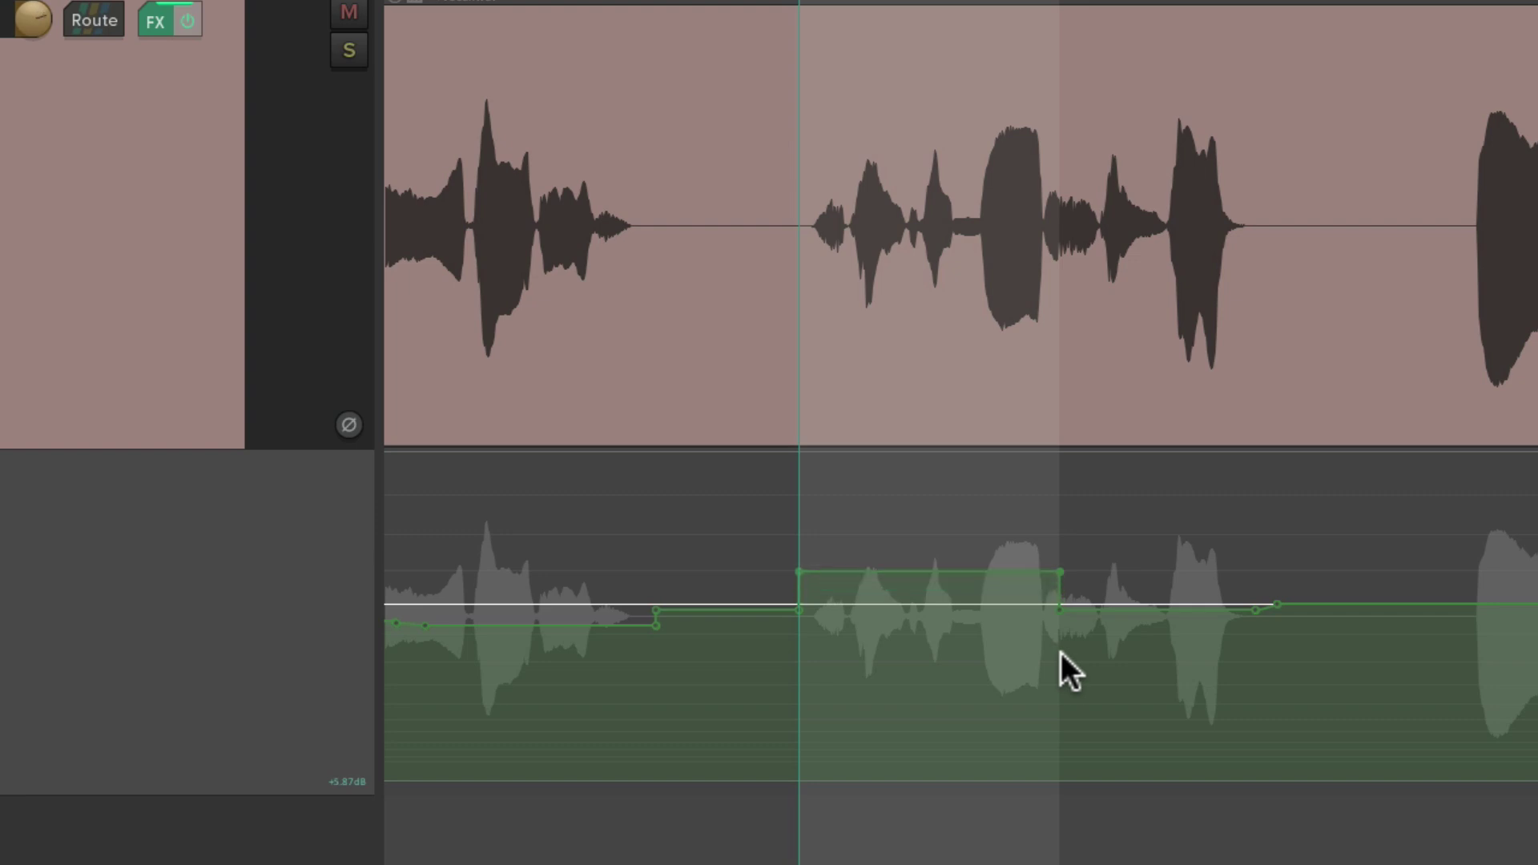
{"action": "key", "text": "ctrl+Down"}
{"action": "key", "text": "ctrl+Down"}
{"action": "key", "text": "ctrl+Down"}
{"action": "key", "text": "ctrl+Down"}
{"action": "key", "text": "ctrl+Down"}
{"action": "key", "text": "ctrl+Up"}
{"action": "key", "text": "ctrl+Up"}
{"action": "key", "text": "ctrl+Up"}
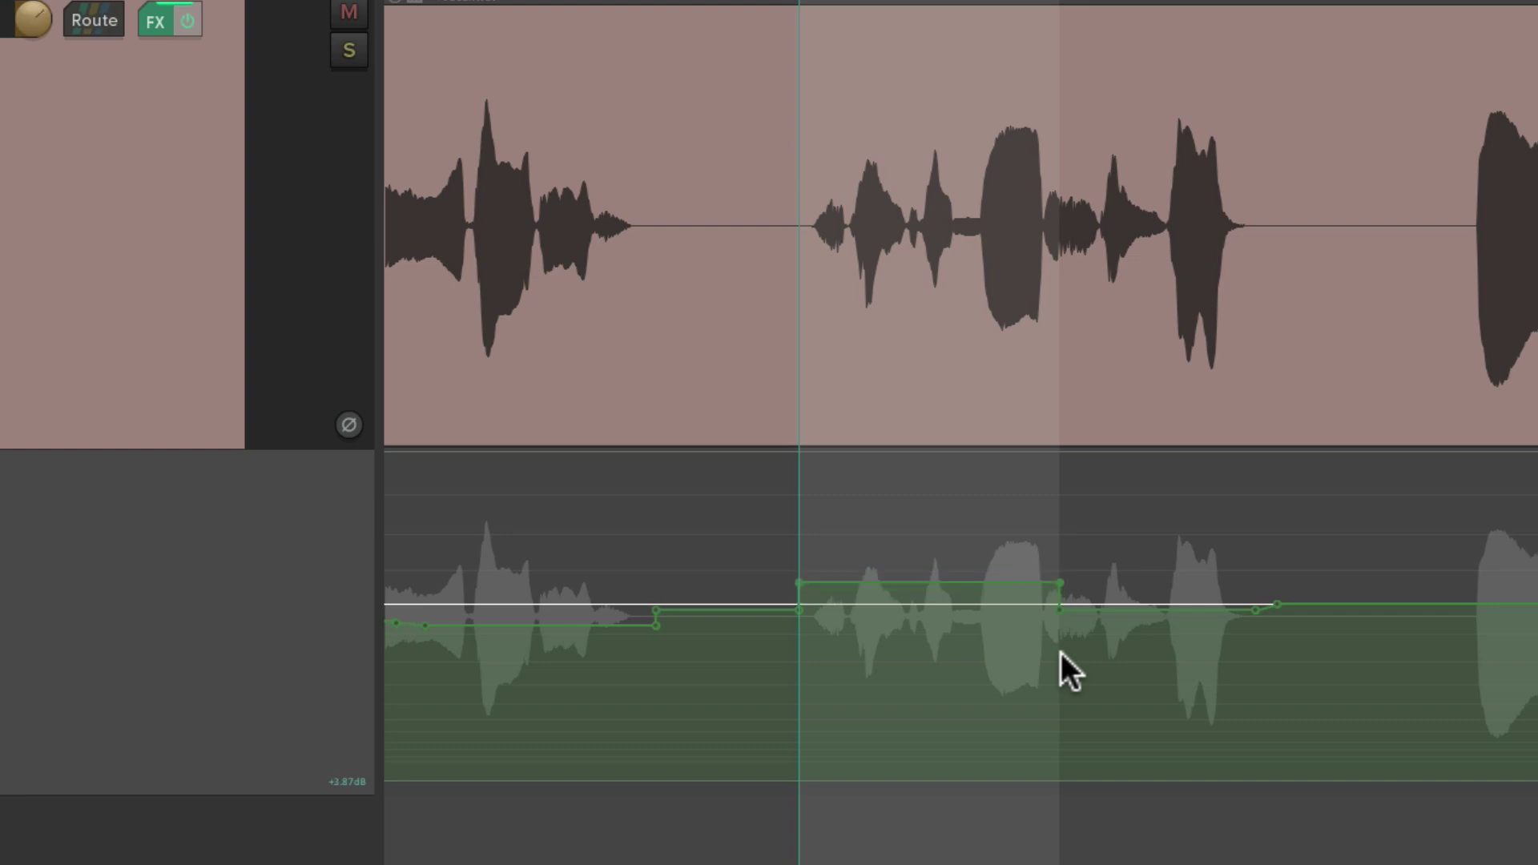
- Audition the boosted phrase, clear the time selection, and bring up the actions list
{"action": "left_click", "coordinate": [680, 657]}
{"action": "key", "text": "space"}
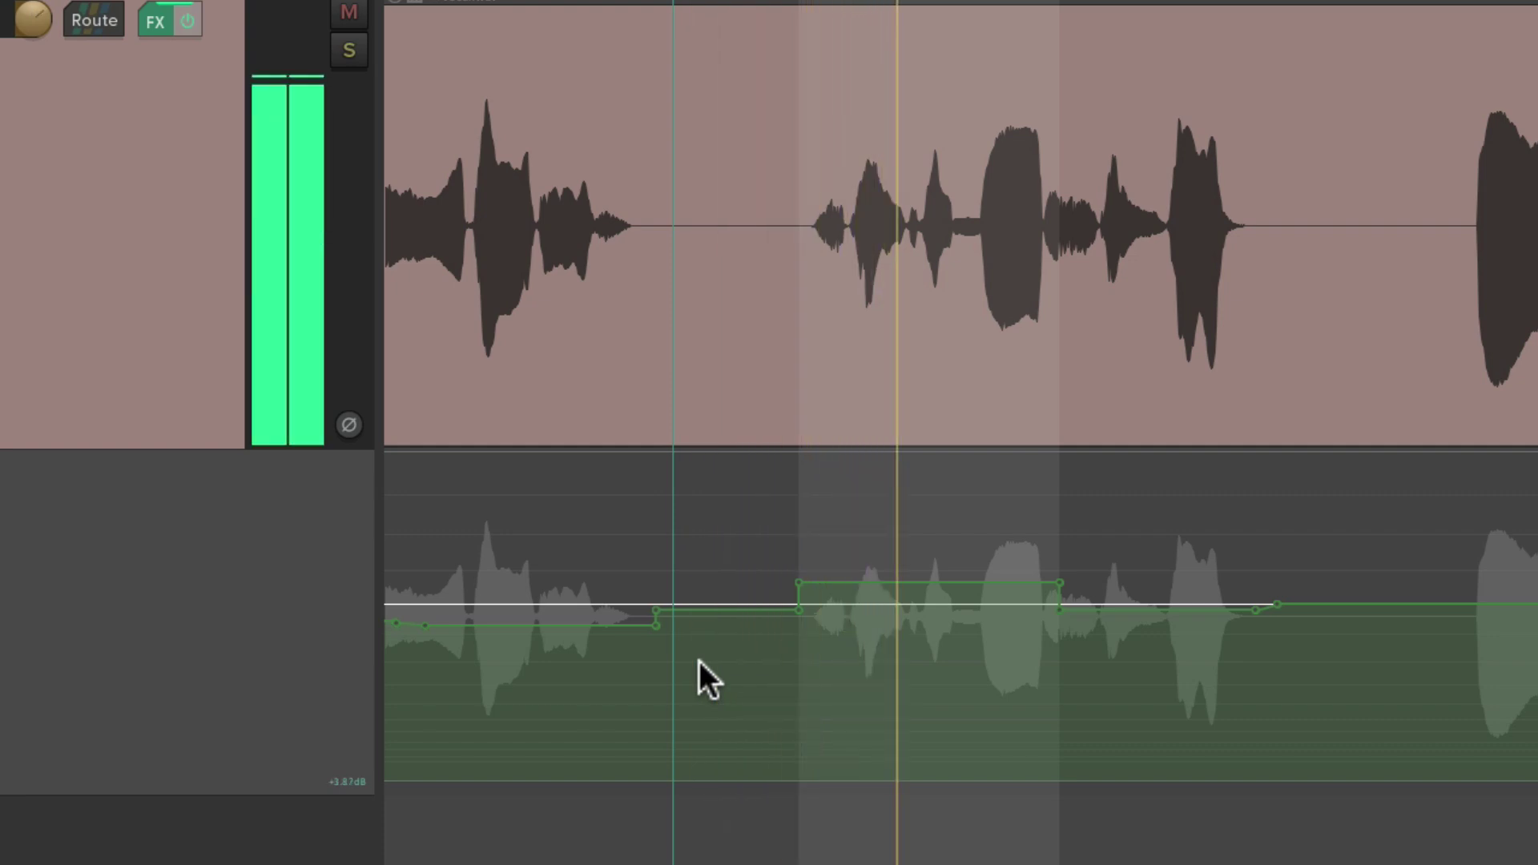
{"action": "key", "text": "space"}
{"action": "key", "text": "ctrl+Down"}
{"action": "key", "text": "ctrl+Down"}
{"action": "key", "text": "ctrl+Down"}
{"action": "key", "text": "ctrl+Down"}
{"action": "key", "text": "ctrl+Down"}
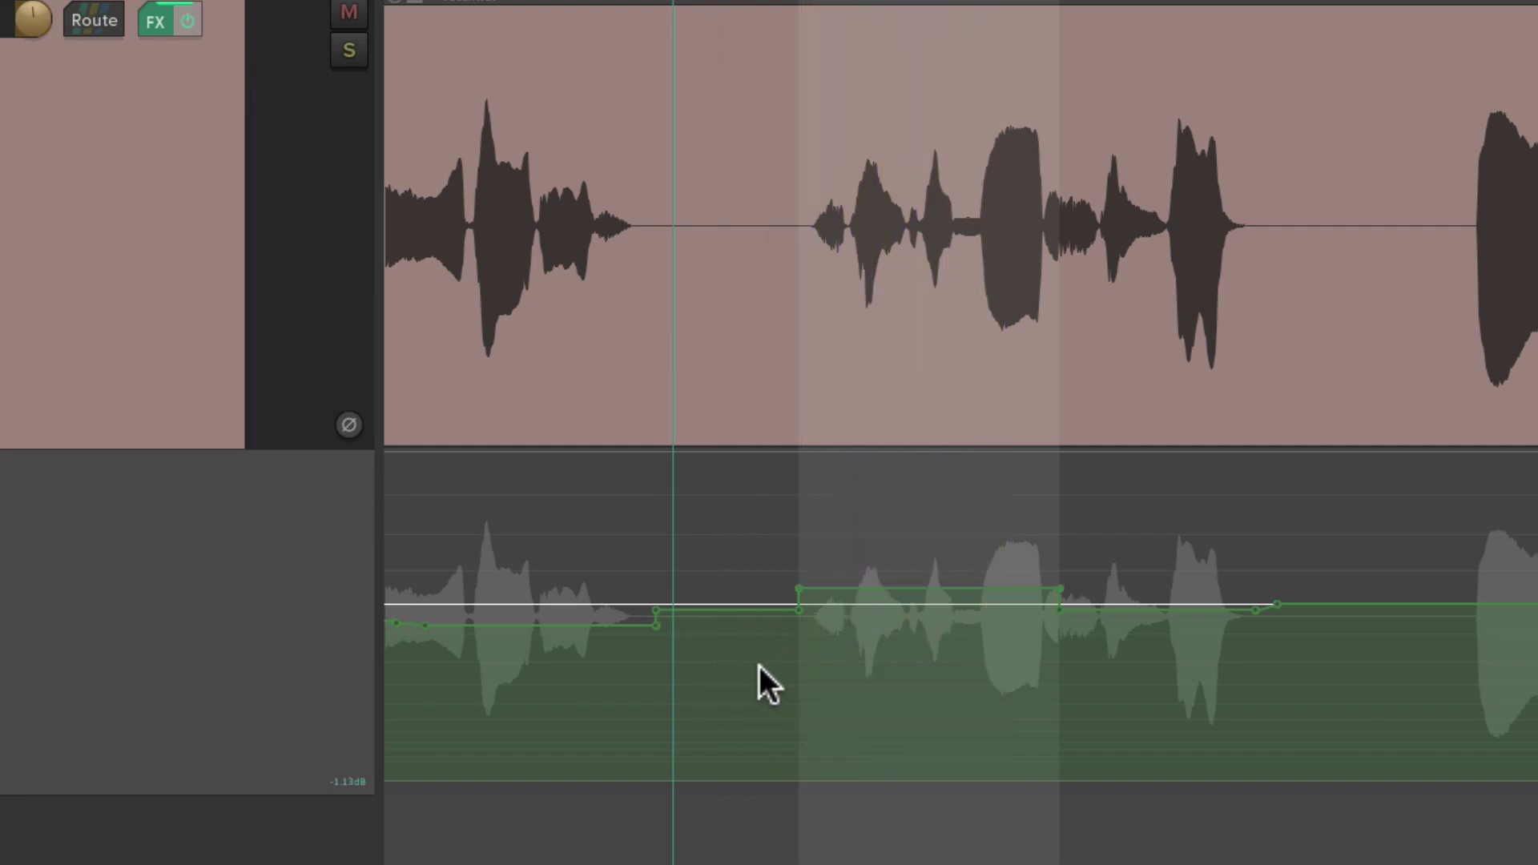
{"action": "key", "text": "space"}
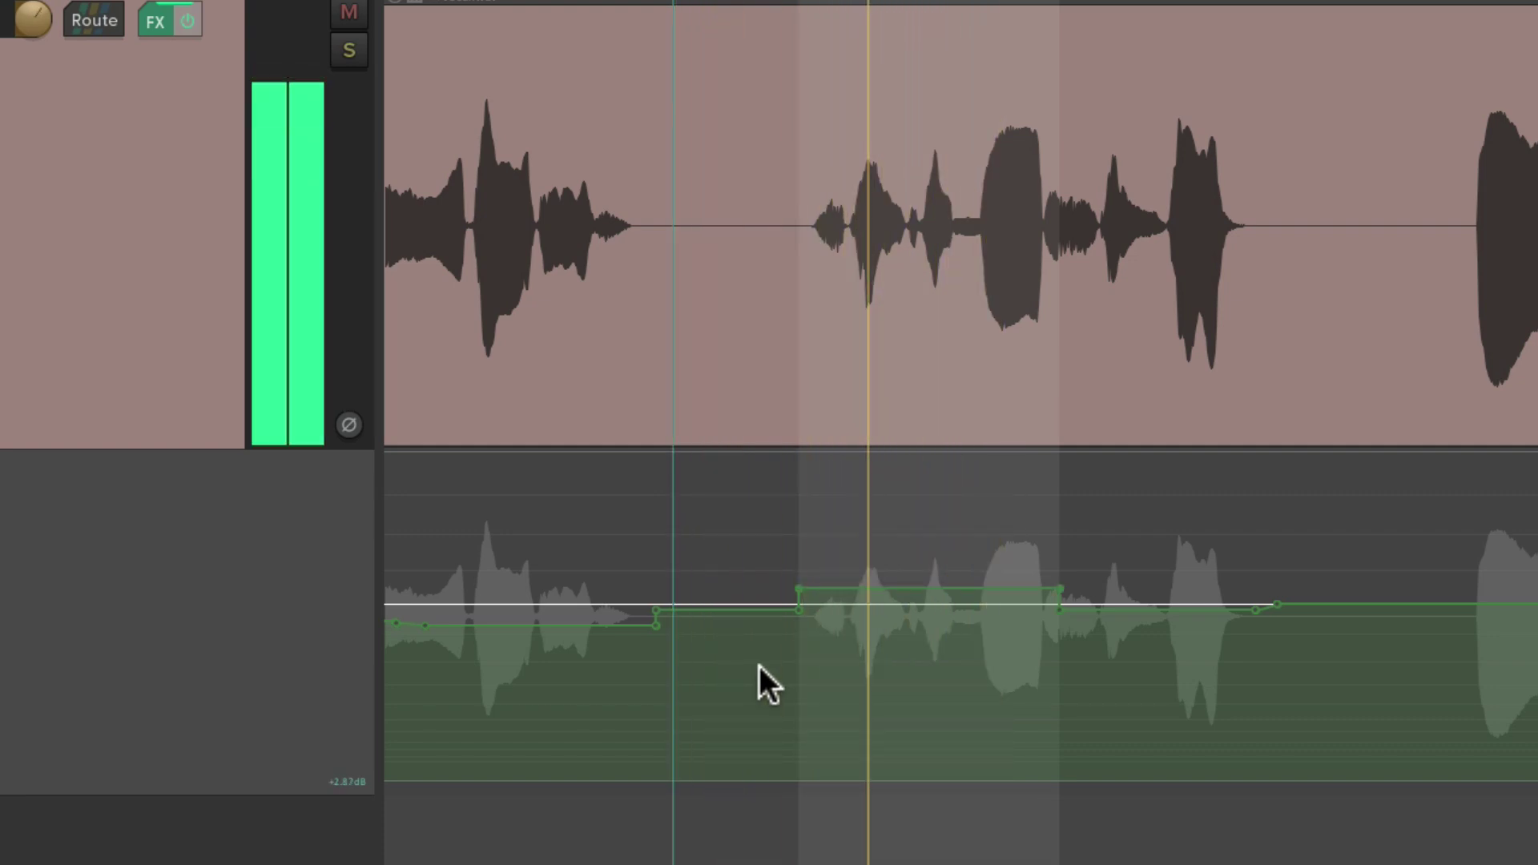
{"action": "key", "text": "space"}
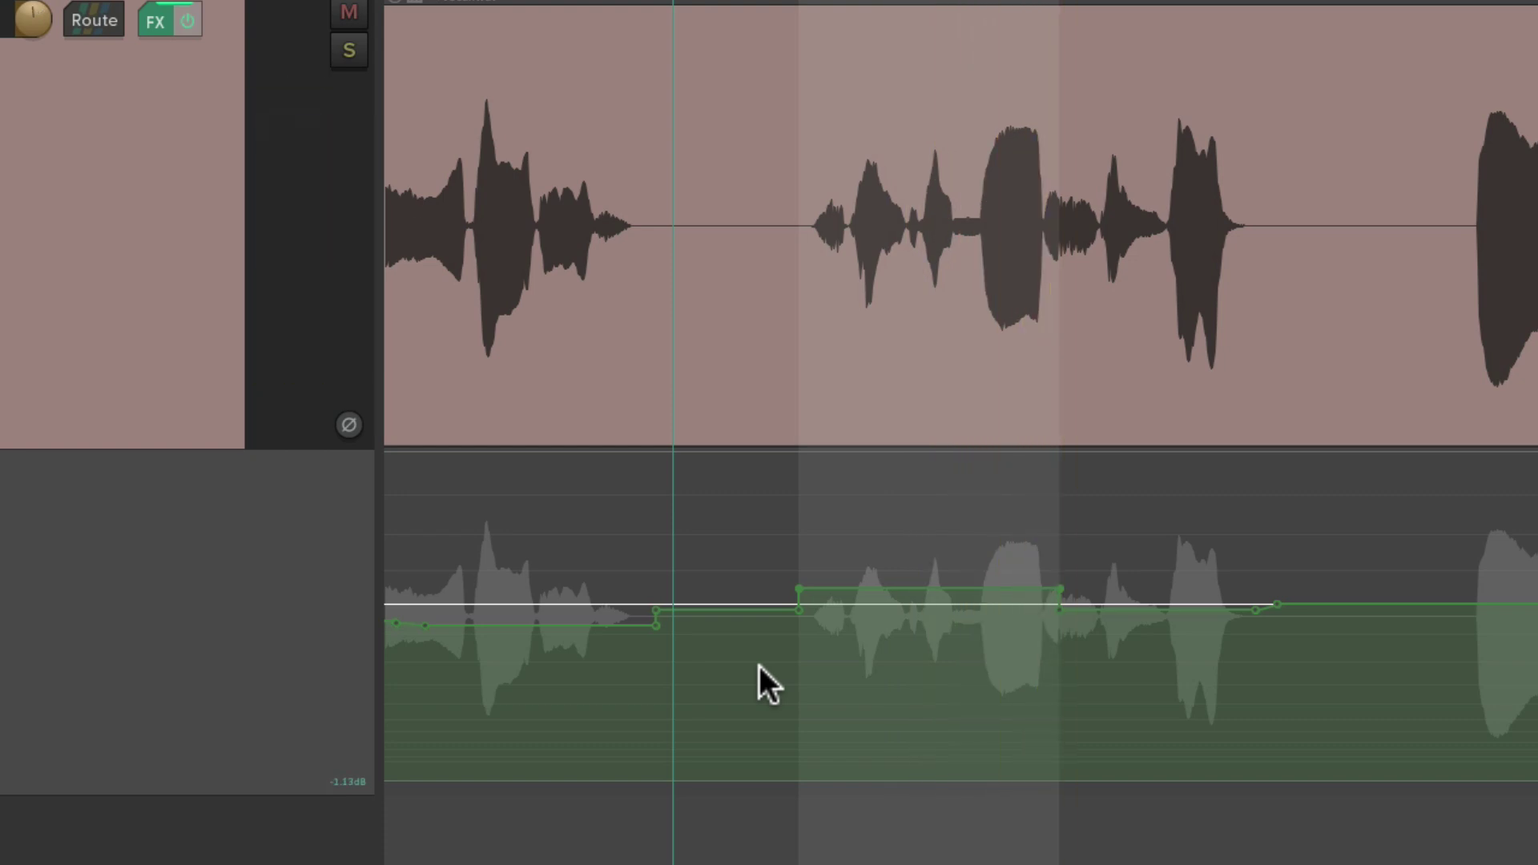
{"action": "key", "text": "Escape"}
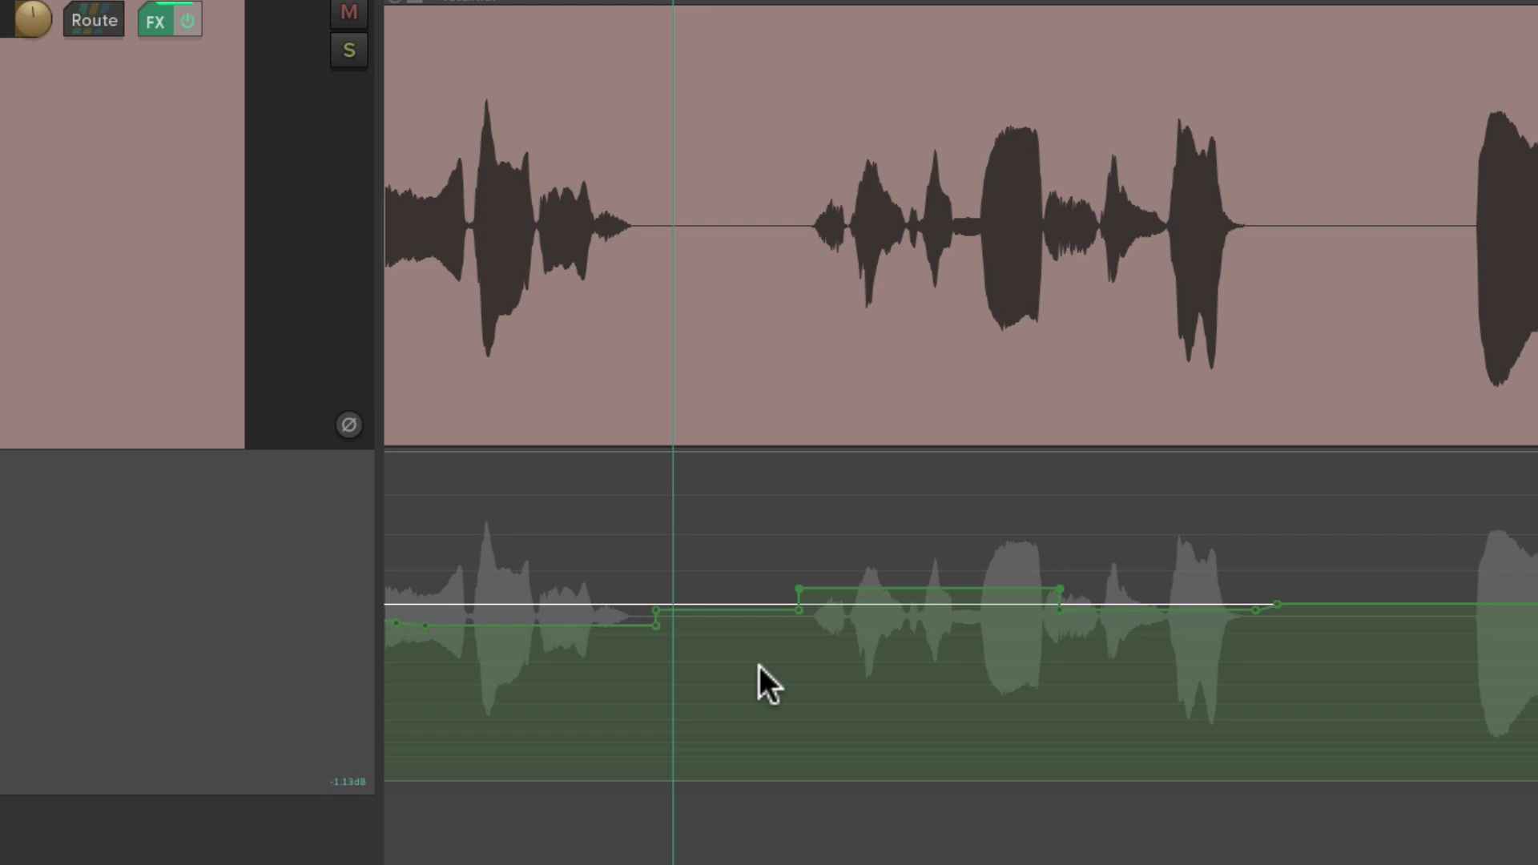
{"action": "key", "text": "shift+slash"}
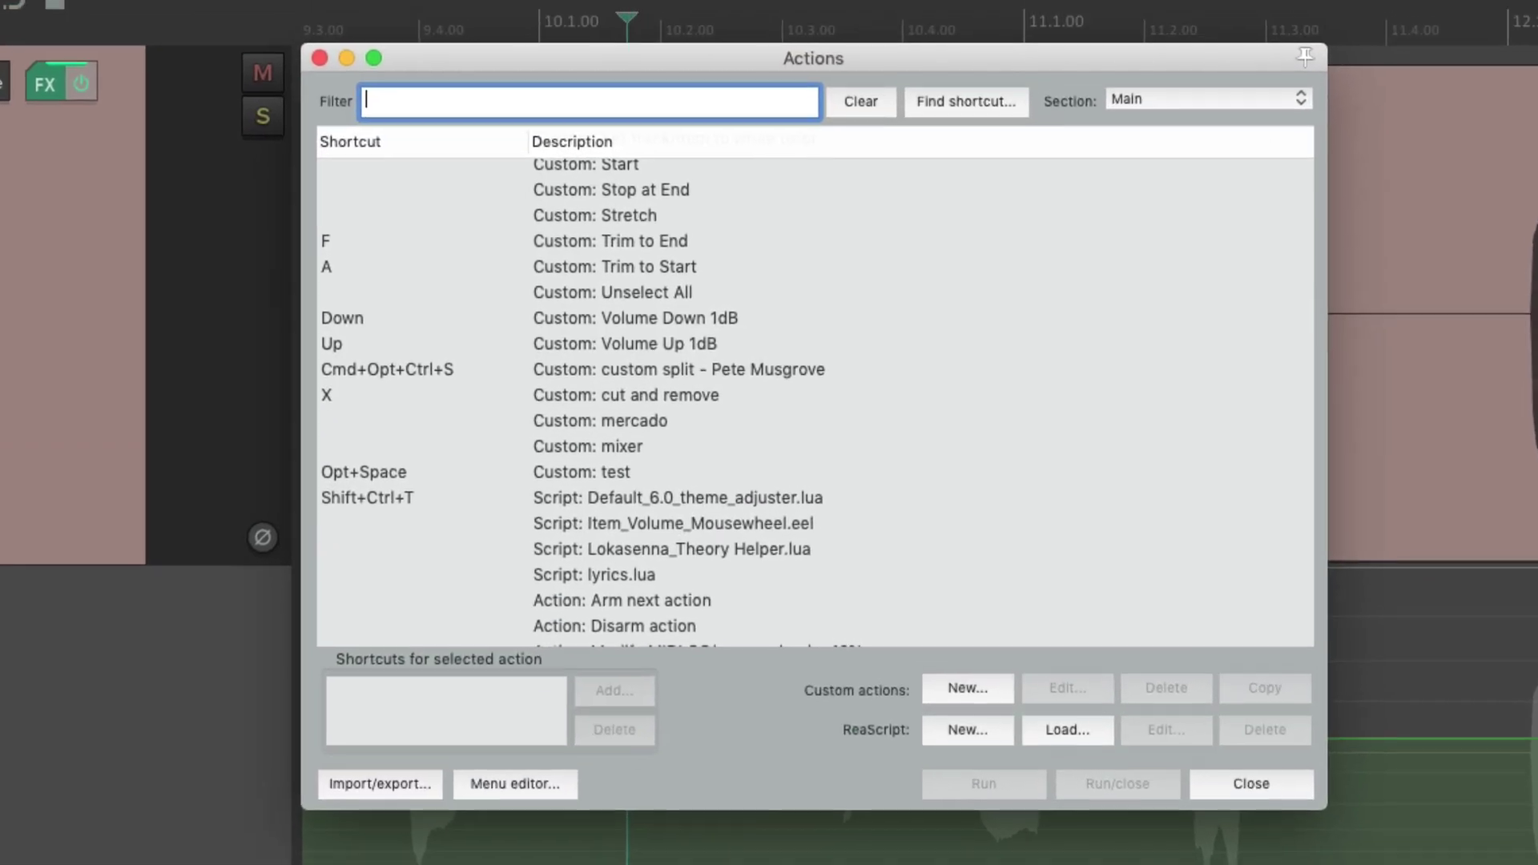
- Edit Volume Down 1dB and remove its move-points-down step
{"action": "left_click", "coordinate": [772, 325]}
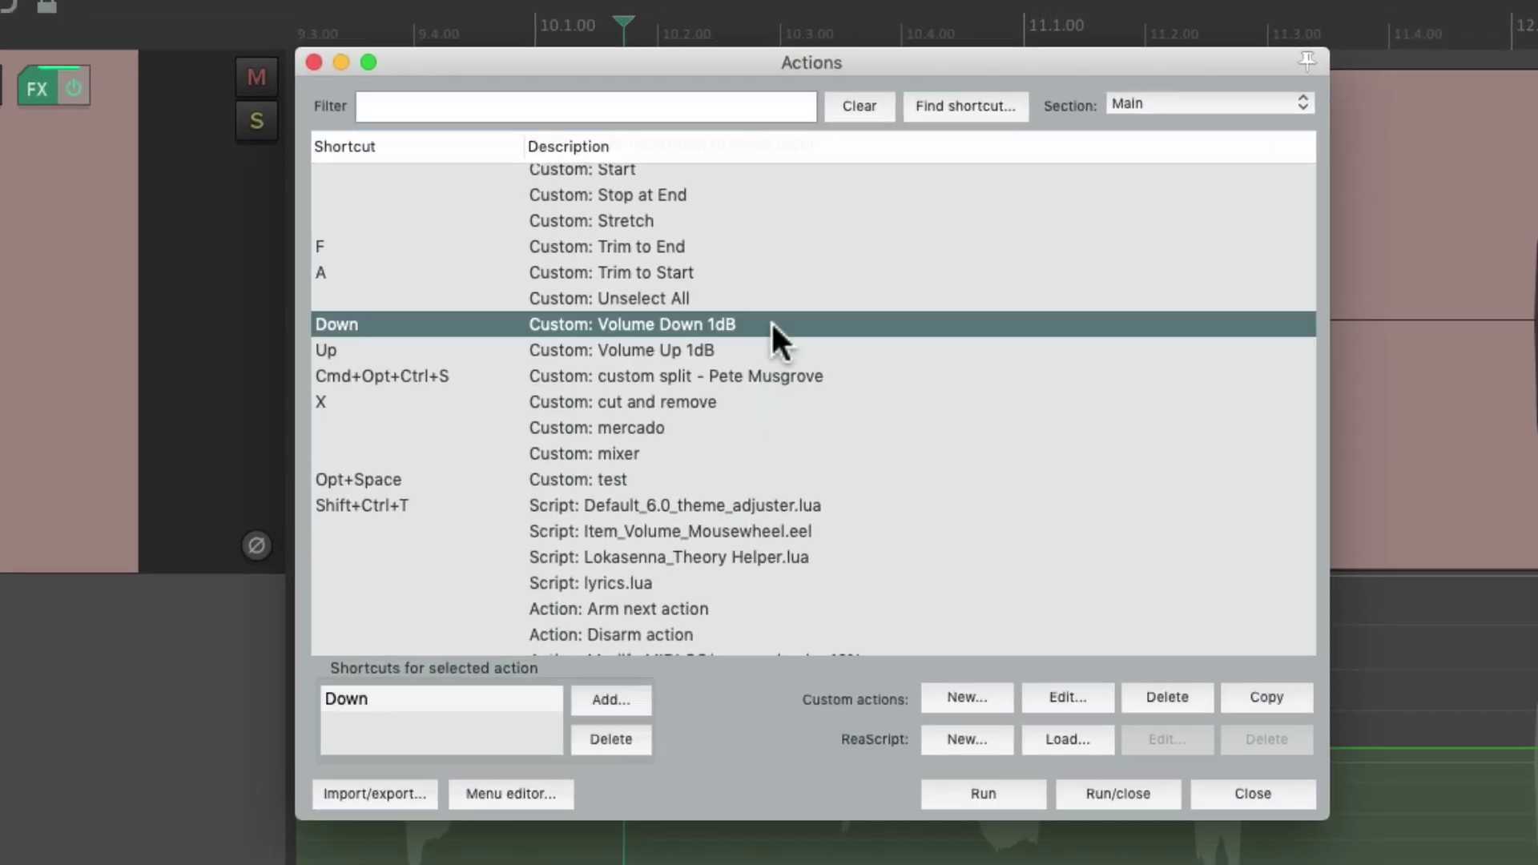
{"action": "left_click", "coordinate": [772, 350]}
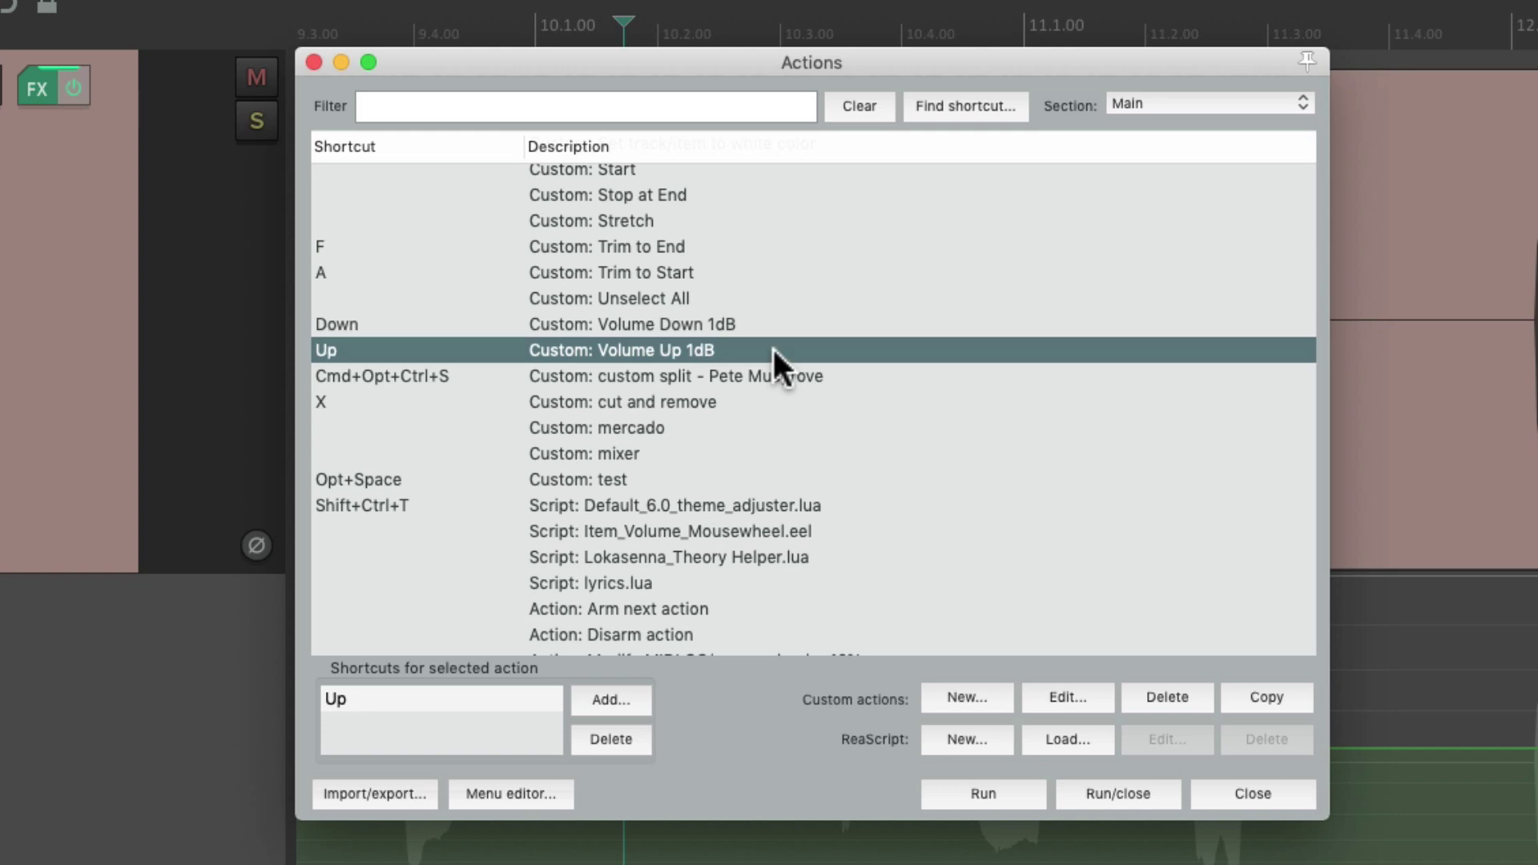
{"action": "left_click", "coordinate": [767, 325]}
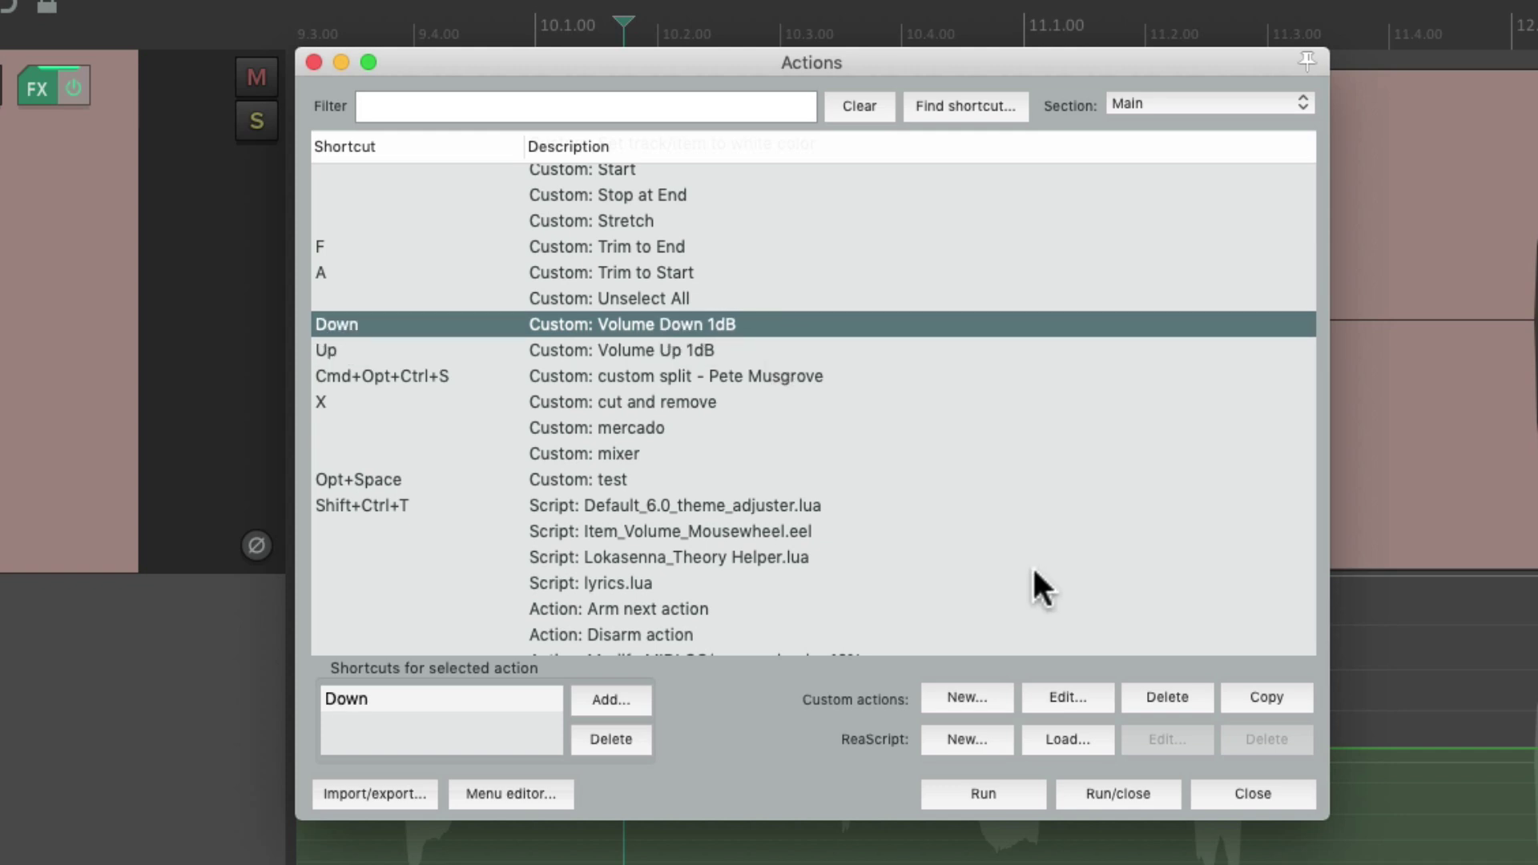
{"action": "left_click", "coordinate": [1047, 695]}
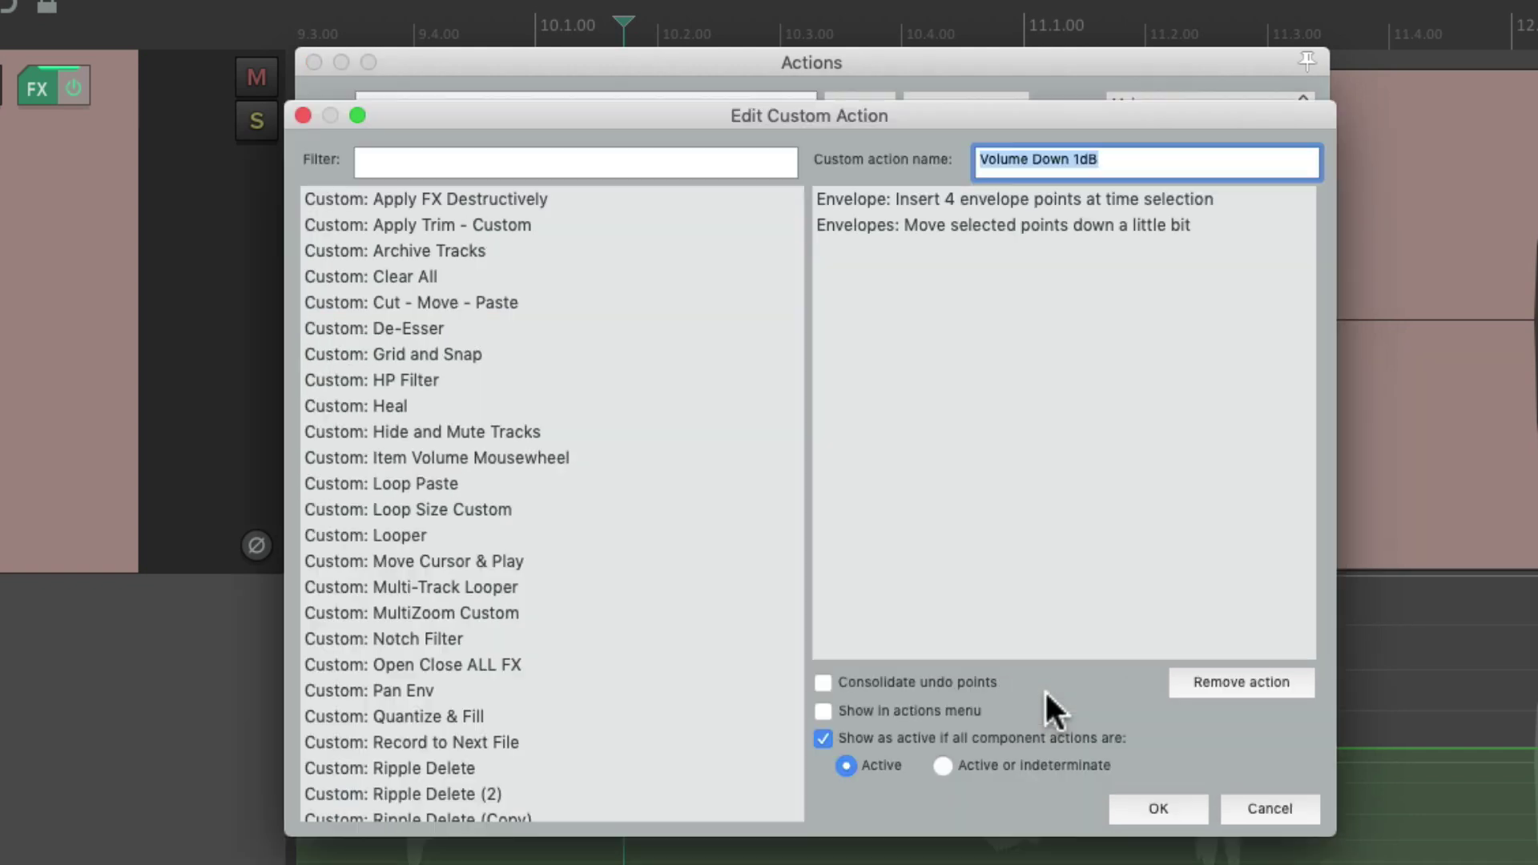
{"action": "left_click", "coordinate": [1055, 226]}
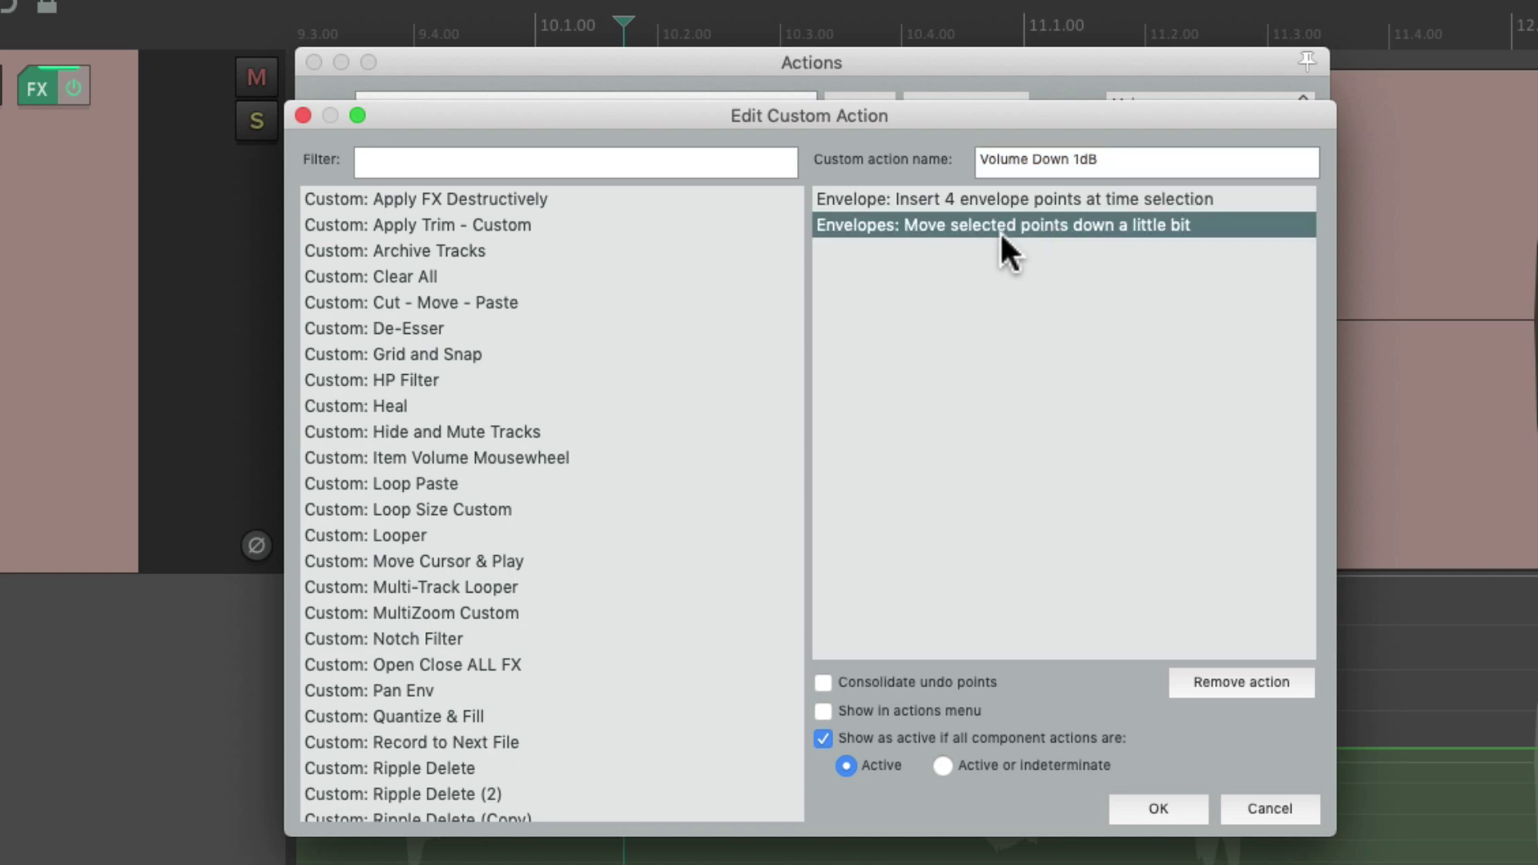
{"action": "left_click", "coordinate": [1234, 689]}
- Add 'Move selected points down a tiny bit' to the action three times
{"action": "left_click", "coordinate": [512, 164]}
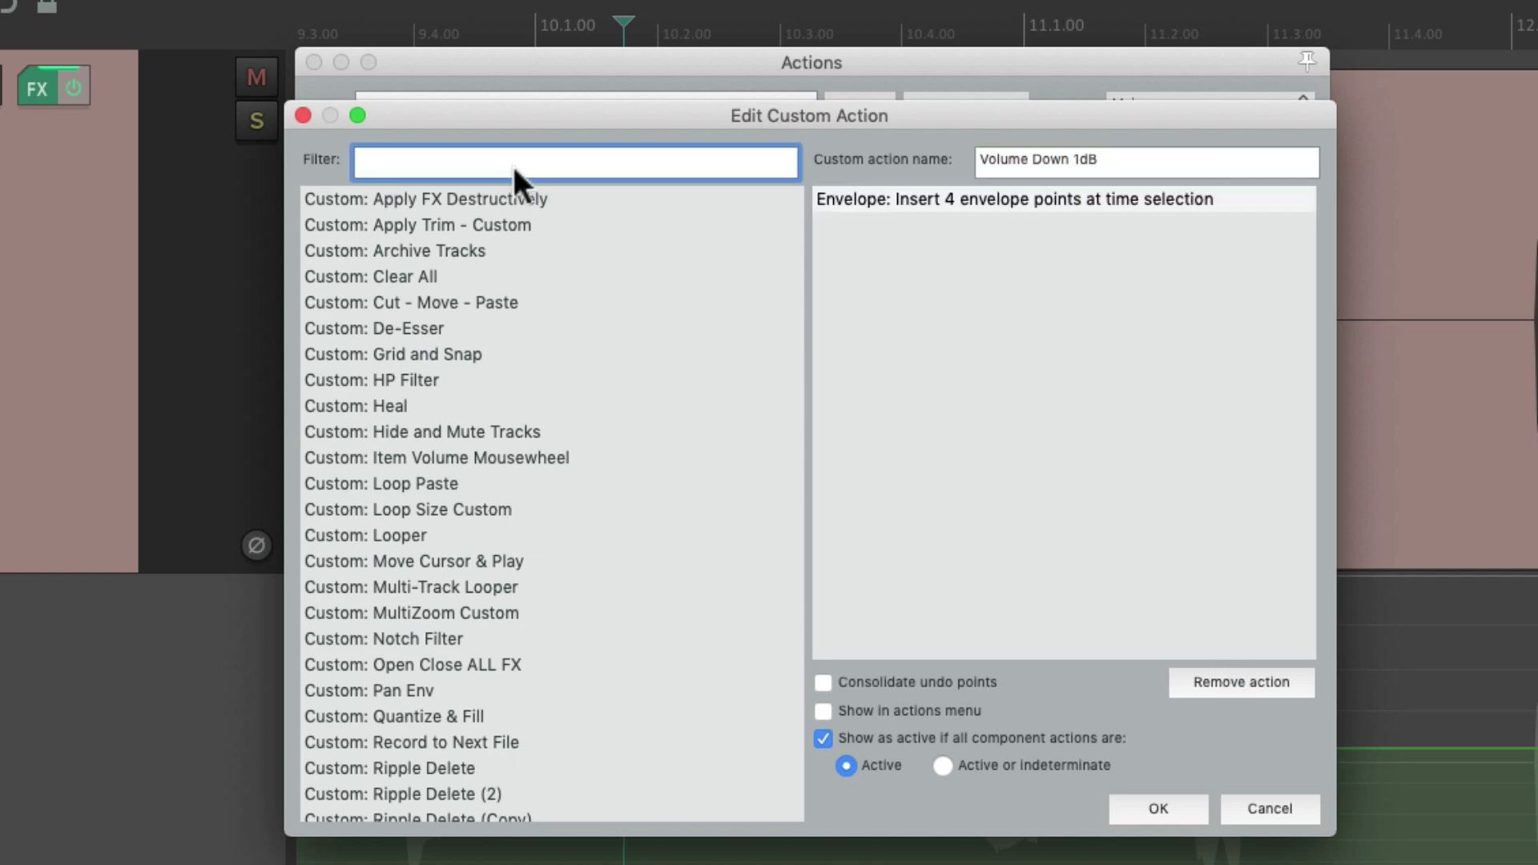
{"action": "type", "text": "down points"}
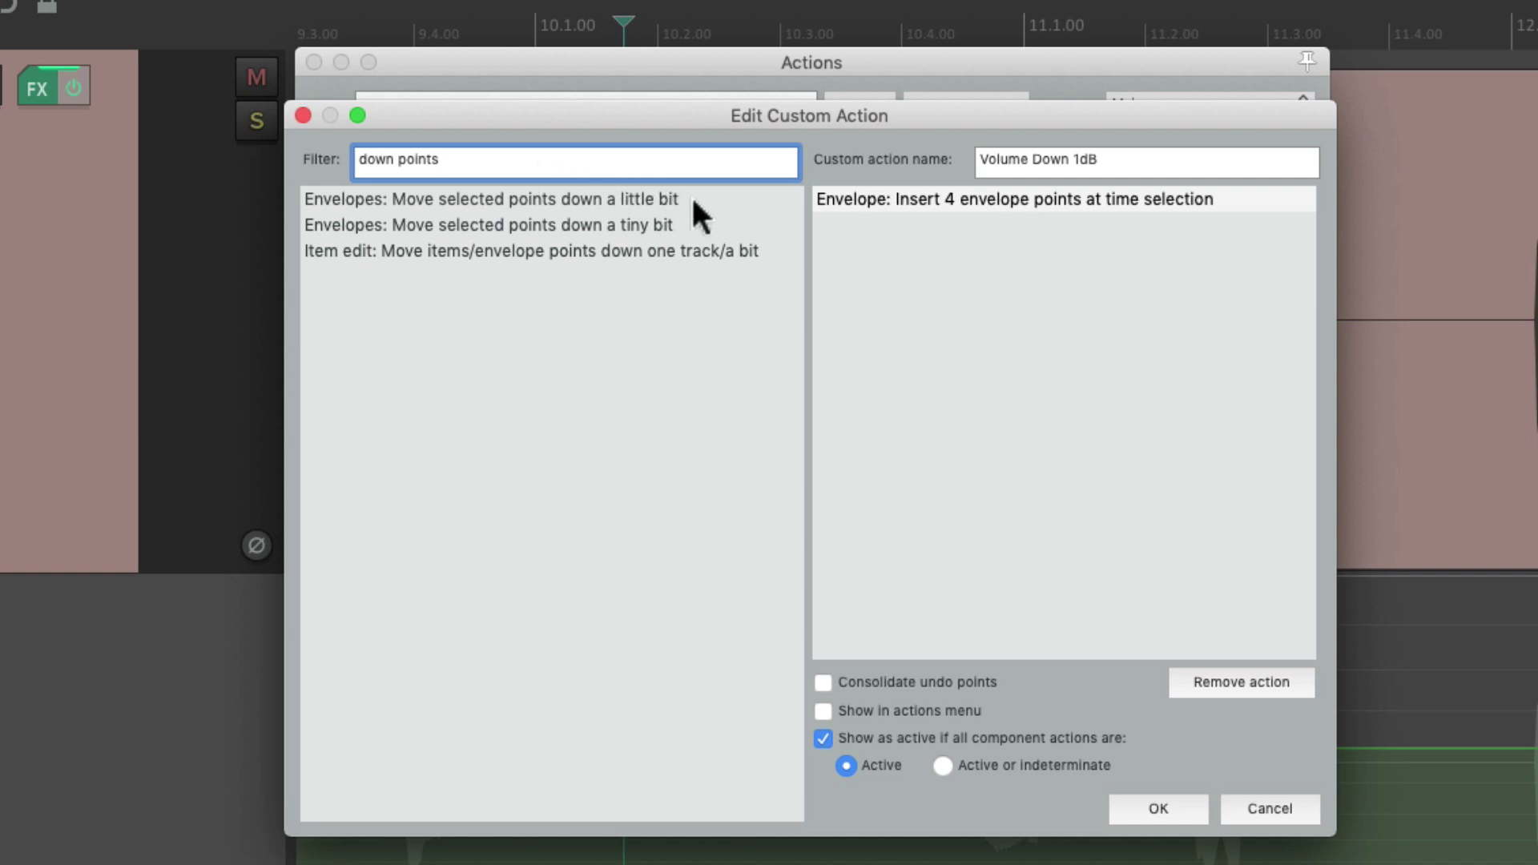
{"action": "left_click", "coordinate": [695, 228]}
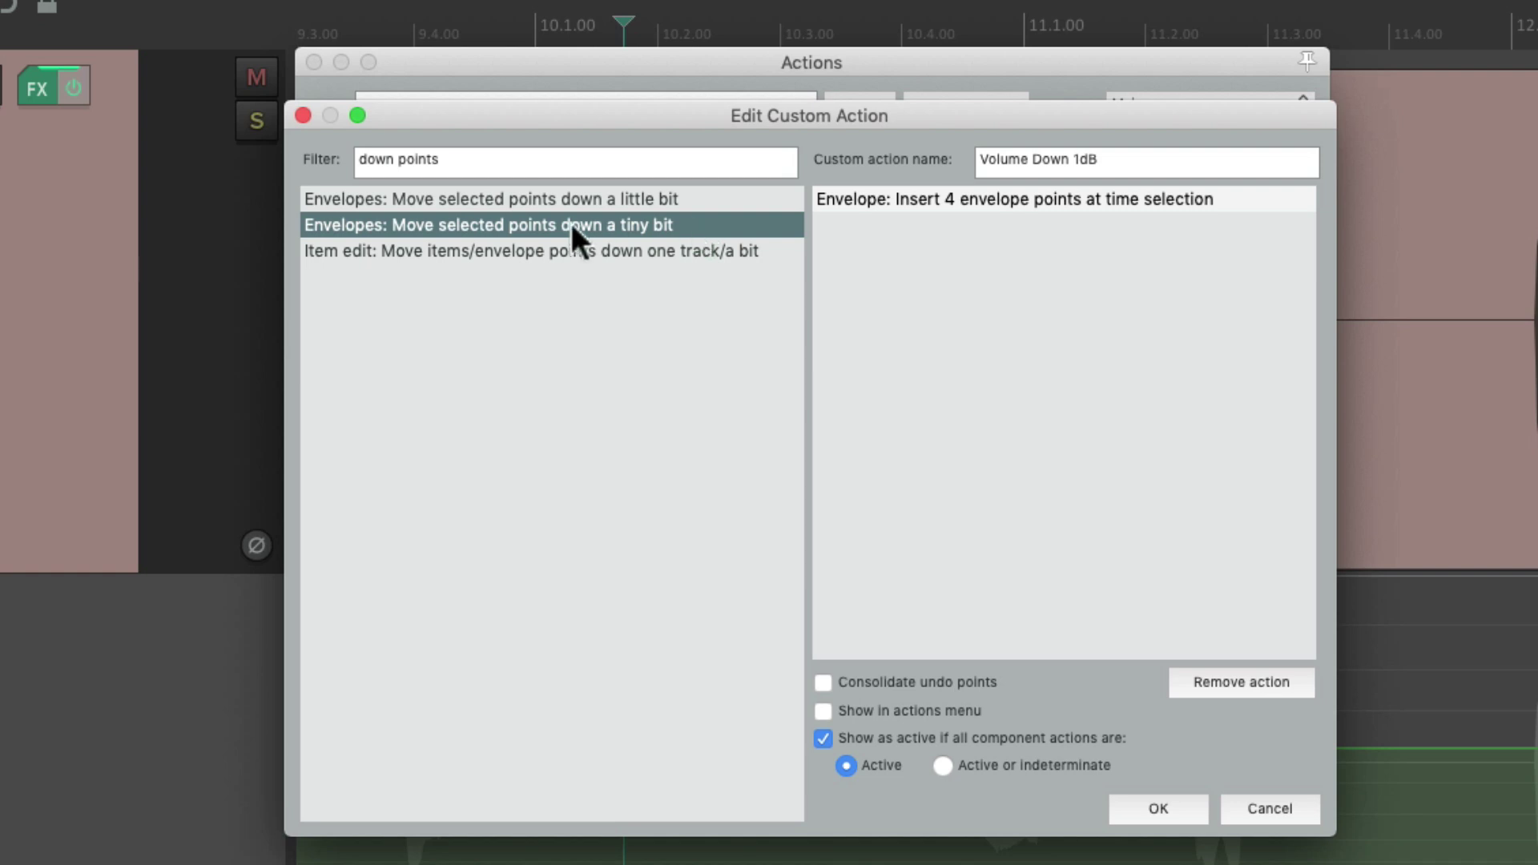
{"action": "left_click_drag", "start_coordinate": [451, 226], "coordinate": [865, 275]}
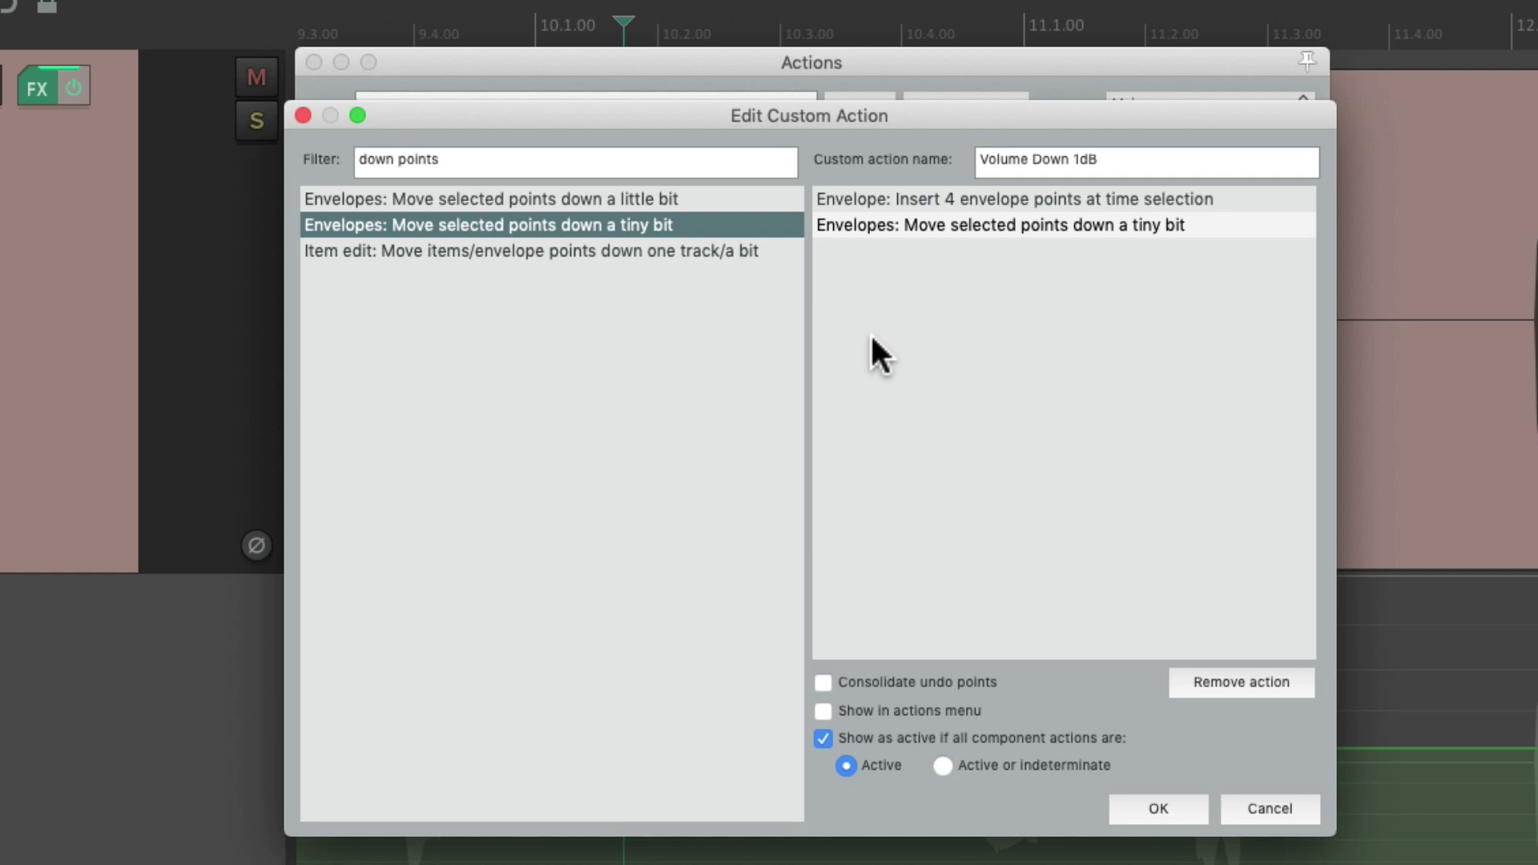
{"action": "left_click", "coordinate": [946, 231]}
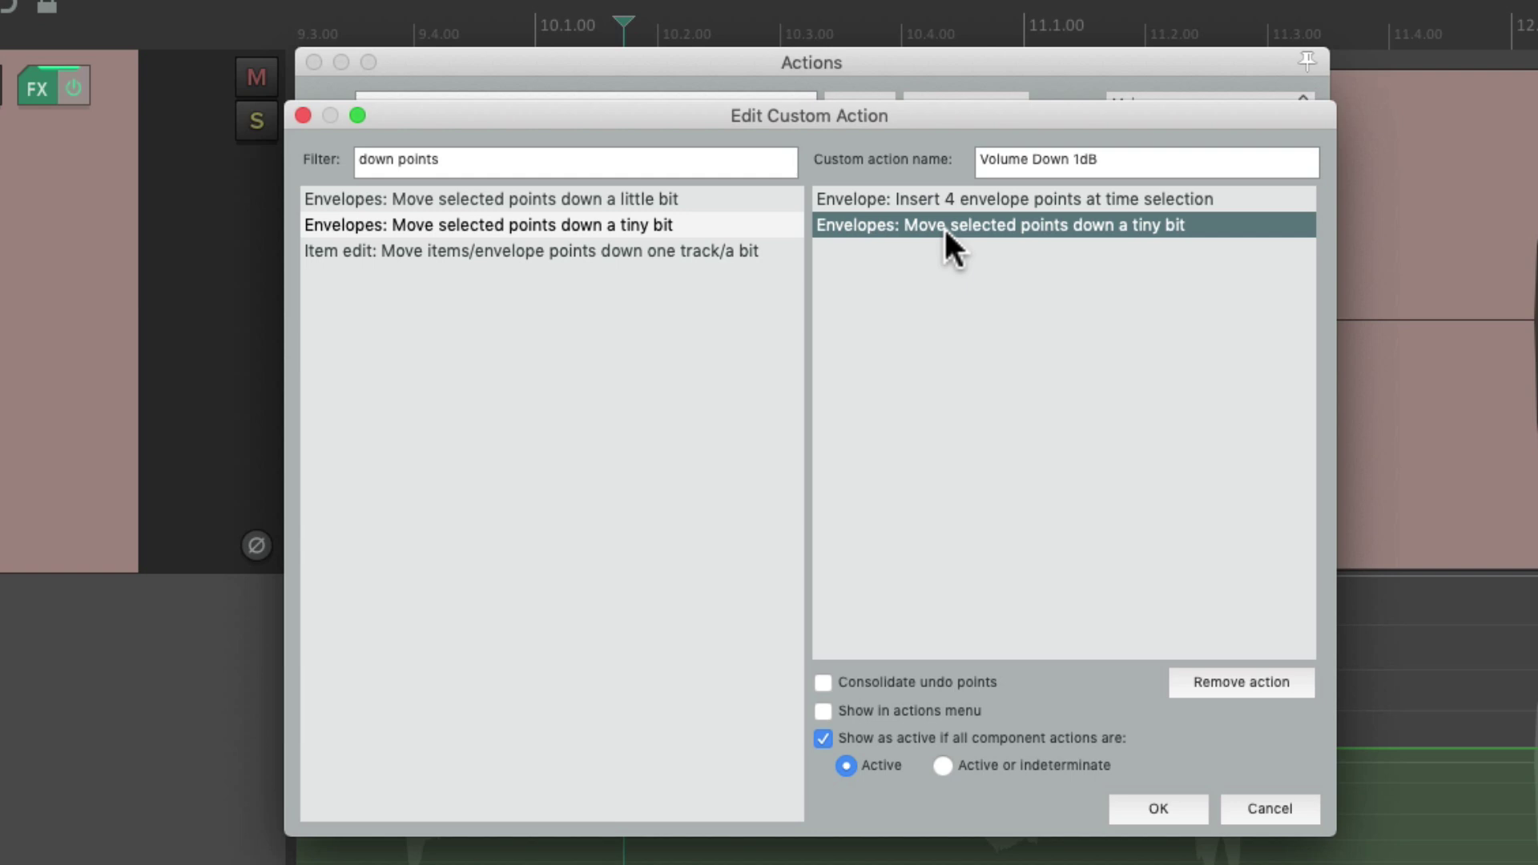
{"action": "left_click_drag", "start_coordinate": [613, 225], "coordinate": [919, 287]}
{"action": "left_click_drag", "start_coordinate": [635, 225], "coordinate": [932, 319]}
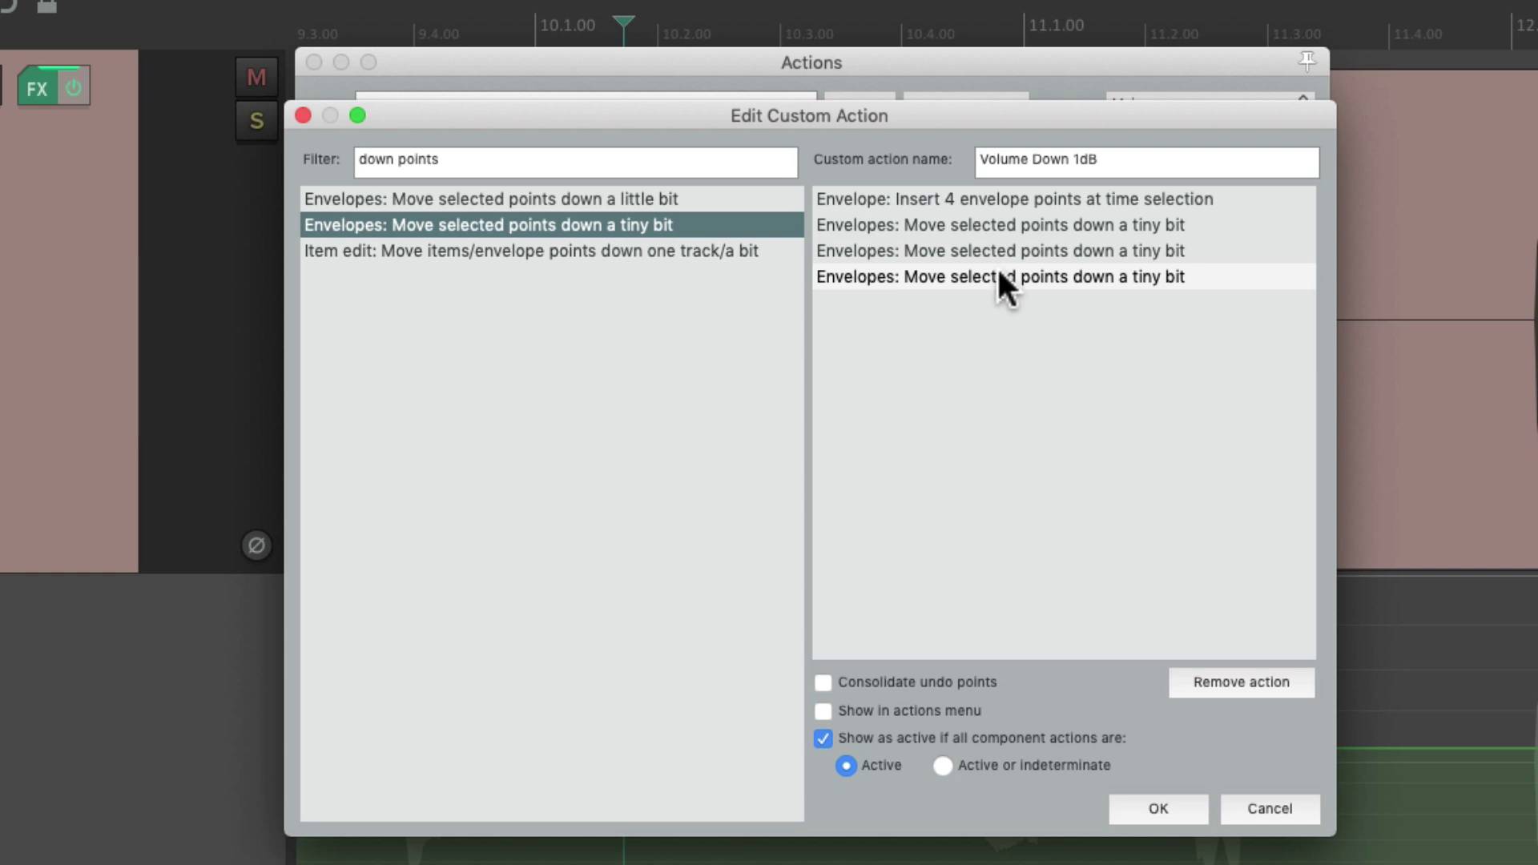
- Rename the action to 'Volume Down 0.6dB' and save it
{"action": "left_click", "coordinate": [1075, 157]}
{"action": "key", "text": "Delete"}
{"action": "type", "text": "0.6"}
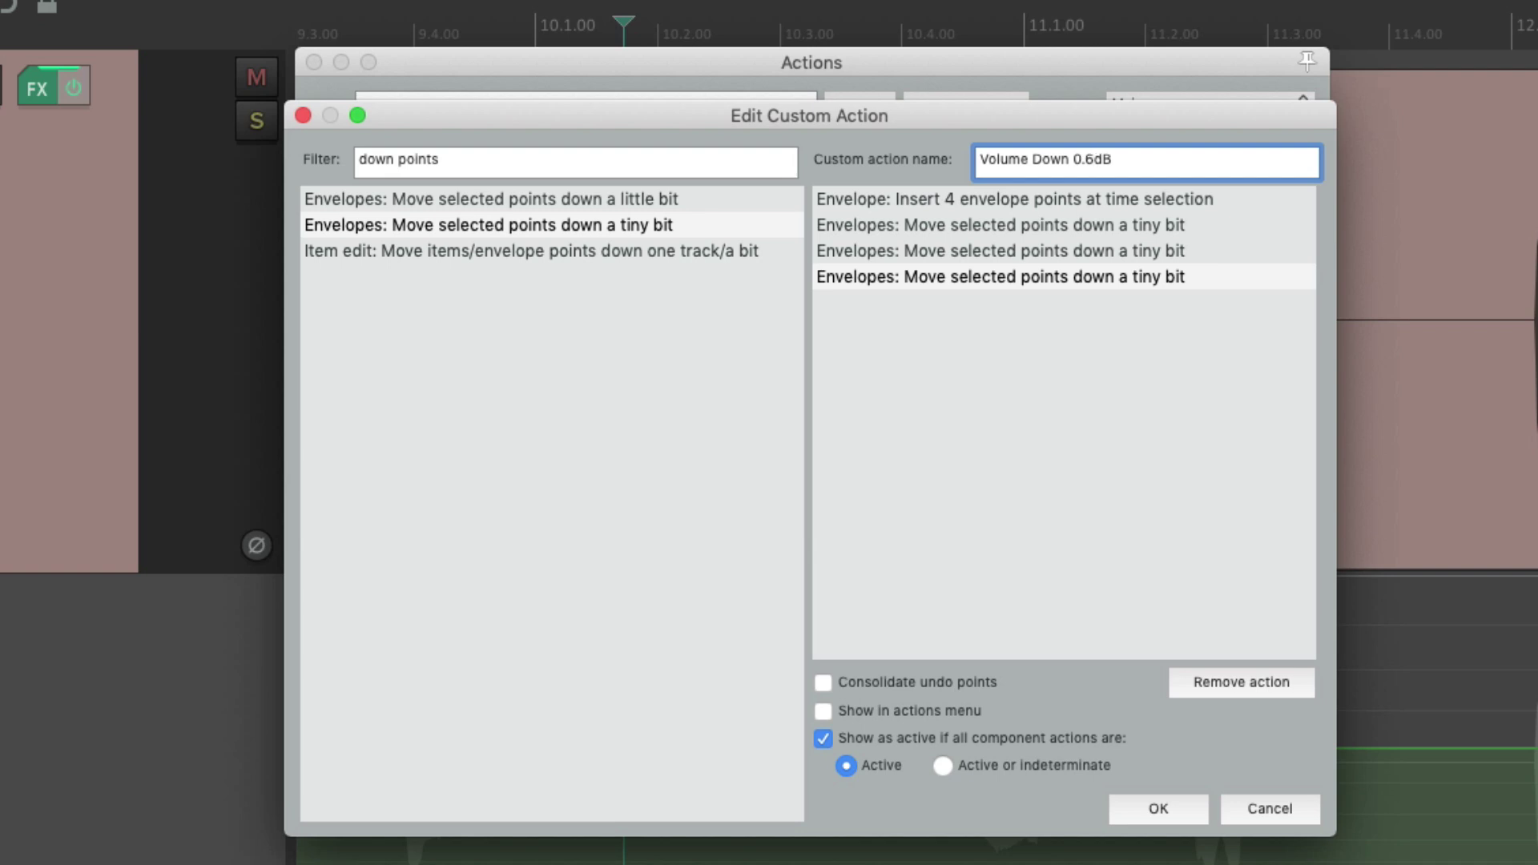
{"action": "key", "text": "Return"}
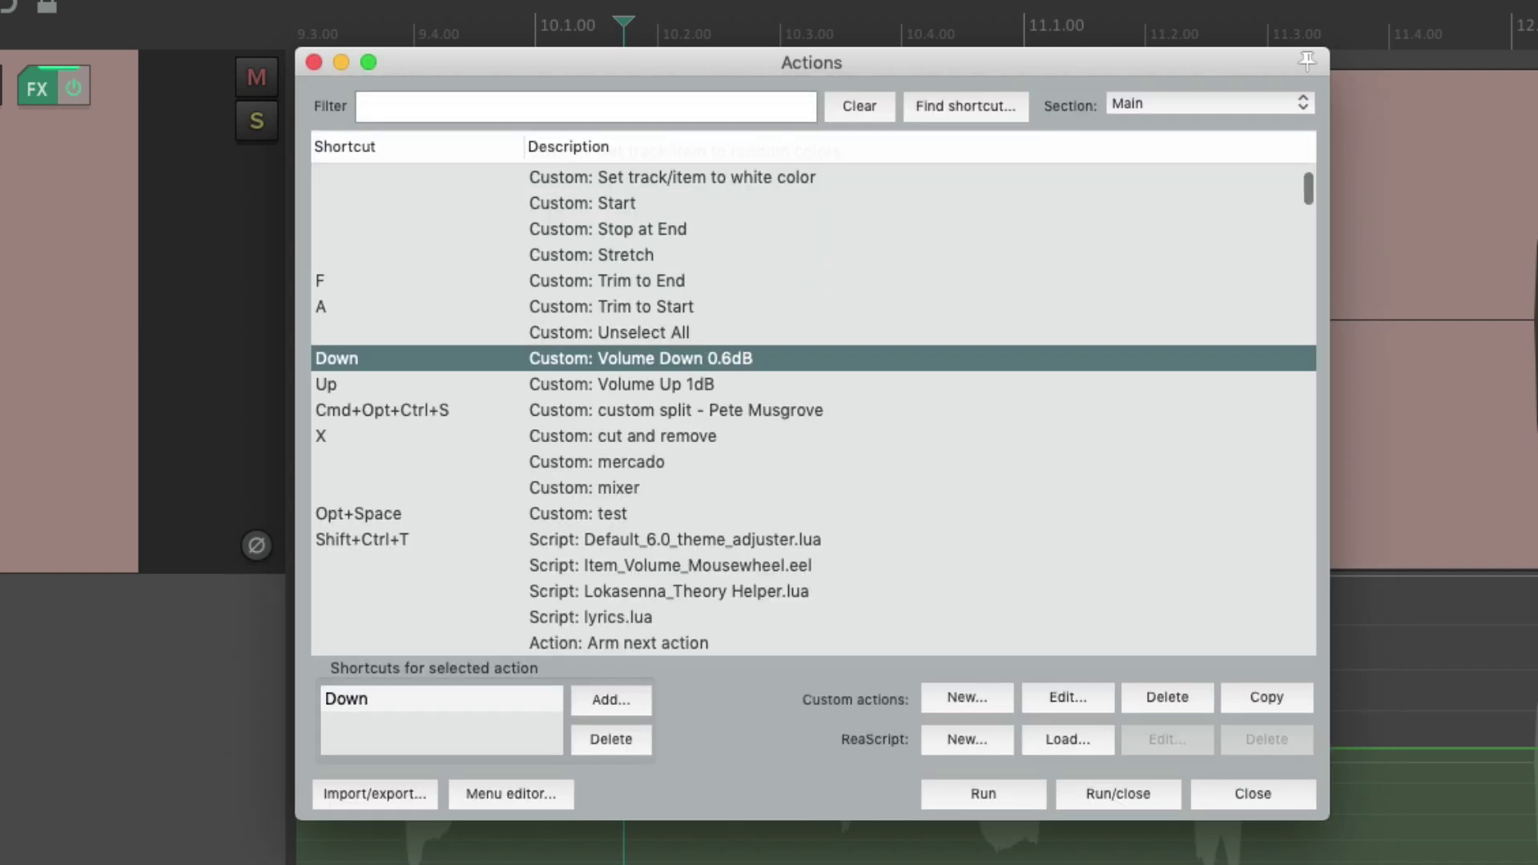
- Edit Volume Up 1dB and remove its 'up a little bit' step
{"action": "left_click", "coordinate": [745, 385]}
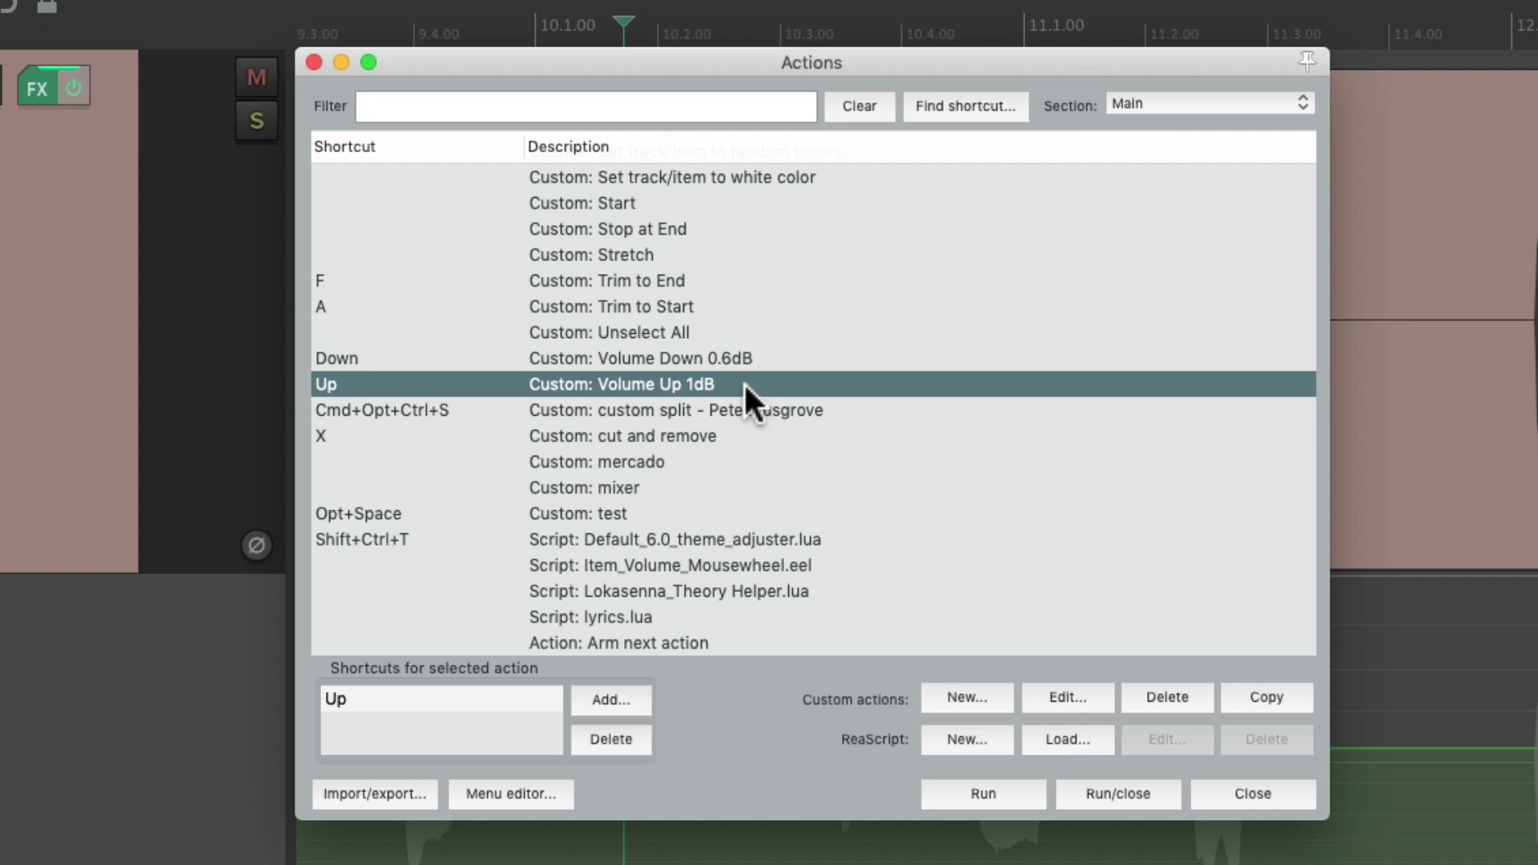
{"action": "left_click", "coordinate": [1051, 686]}
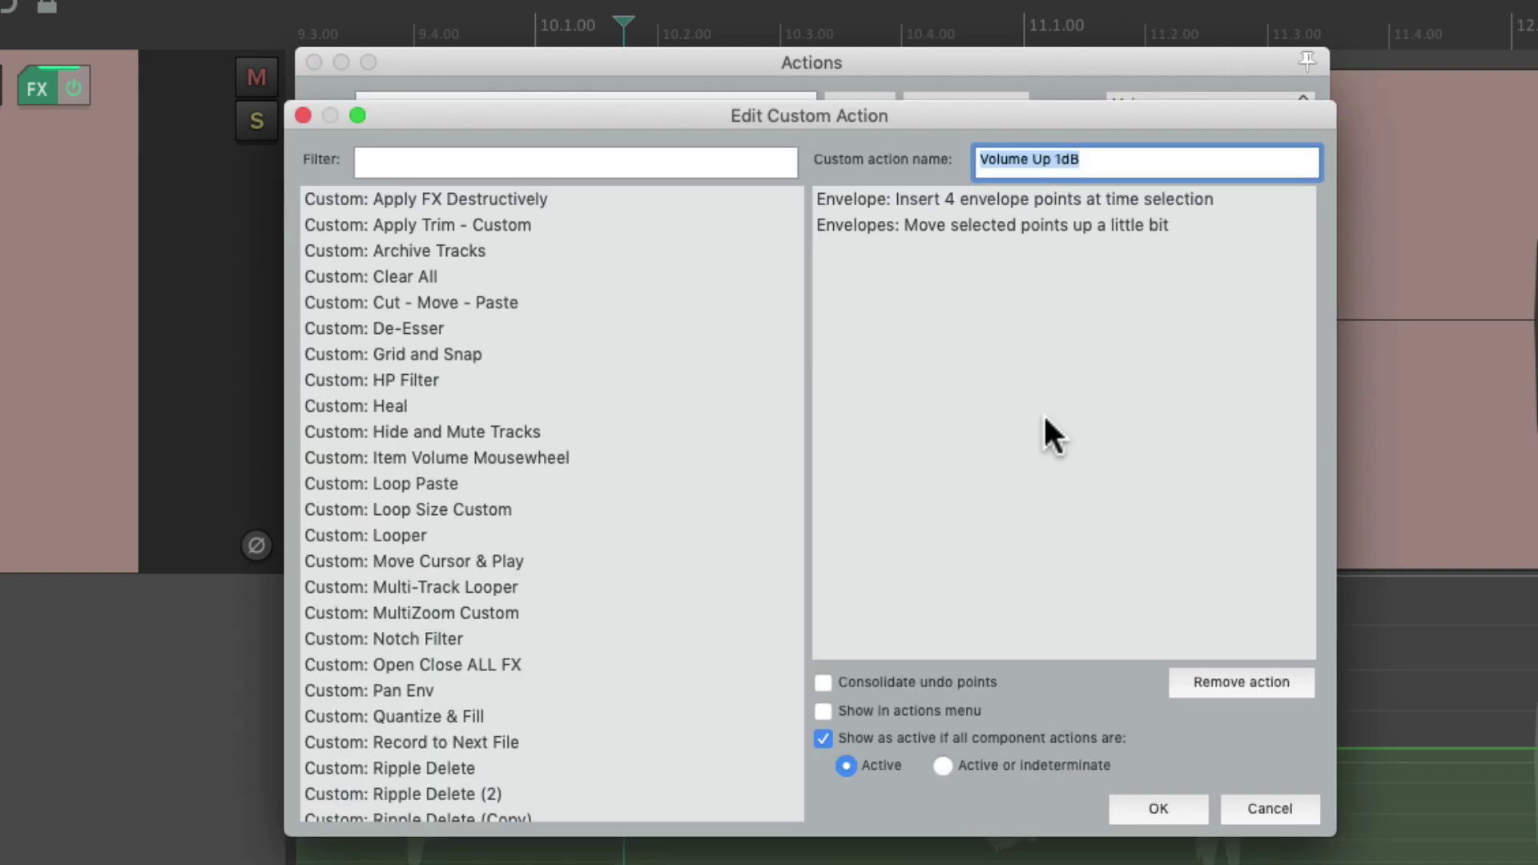
{"action": "left_click", "coordinate": [1051, 226]}
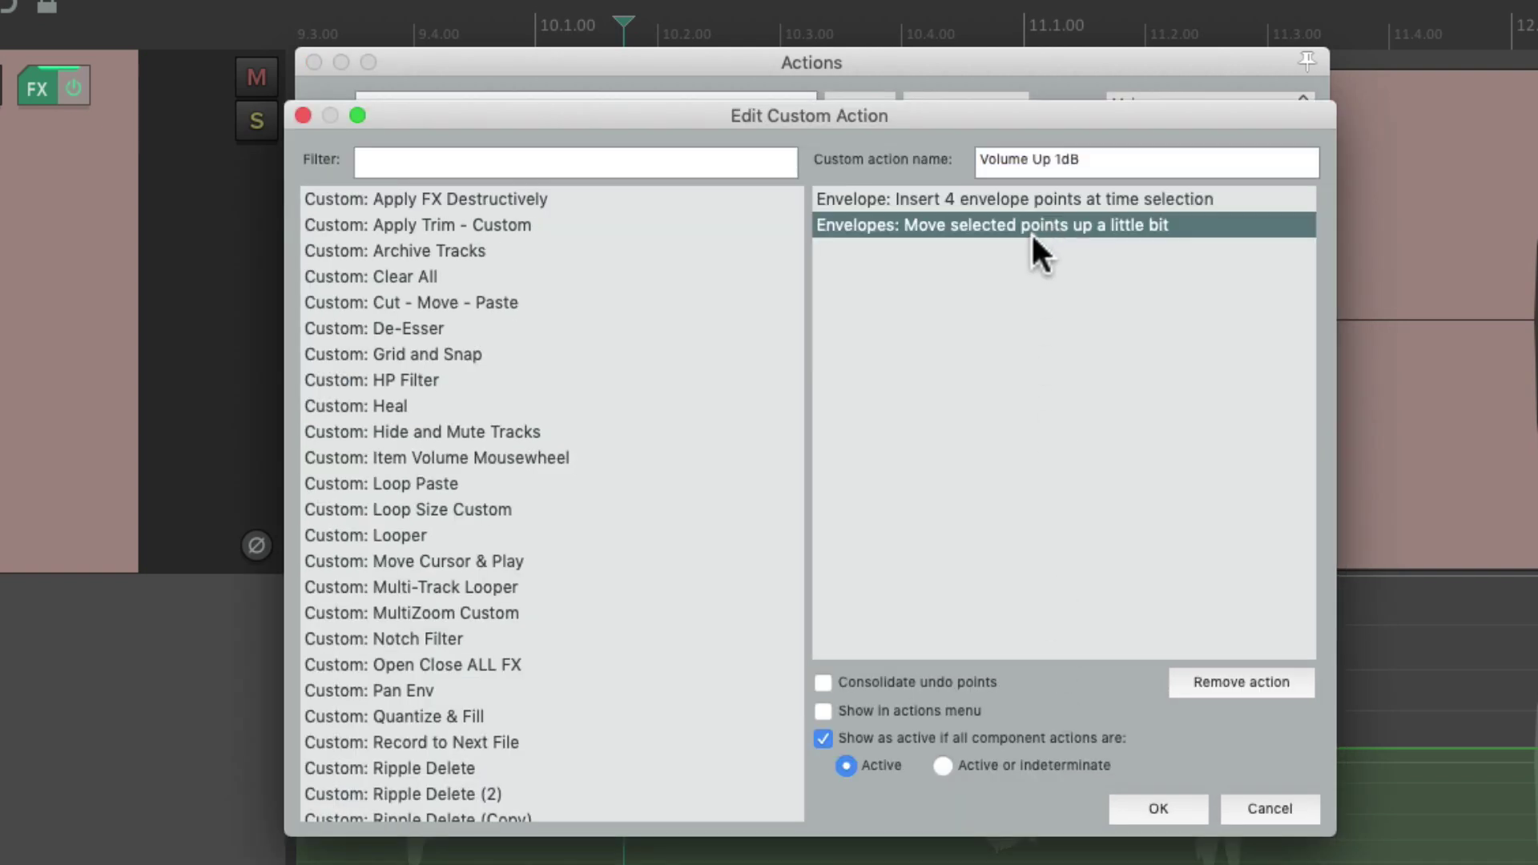
{"action": "left_click", "coordinate": [1214, 687]}
- Add 'Move selected points up a tiny bit' to the action three times
{"action": "left_click", "coordinate": [656, 159]}
{"action": "type", "text": "points up"}
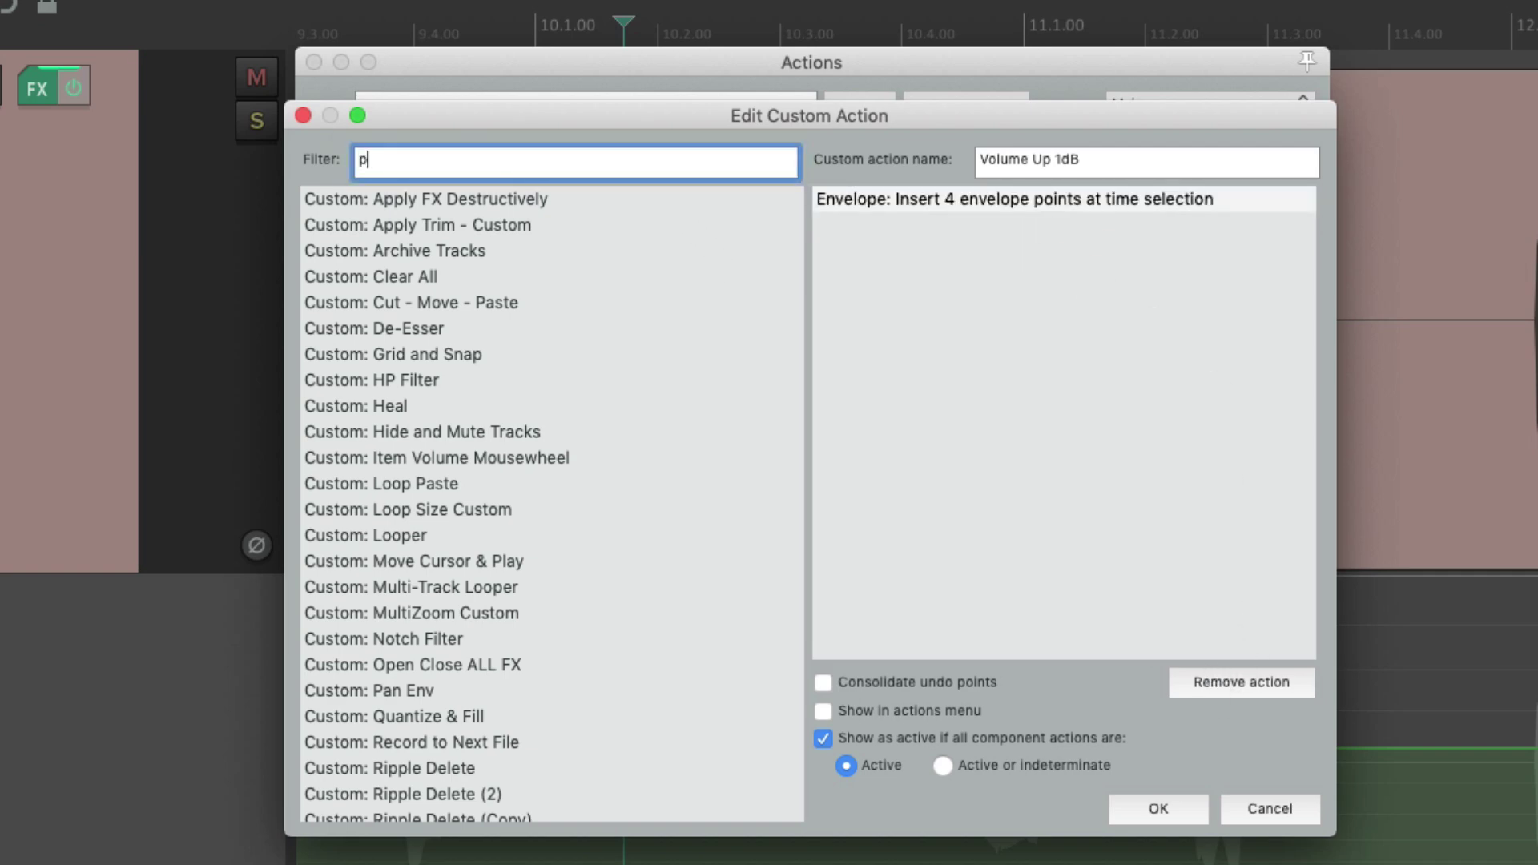
{"action": "left_click", "coordinate": [548, 226]}
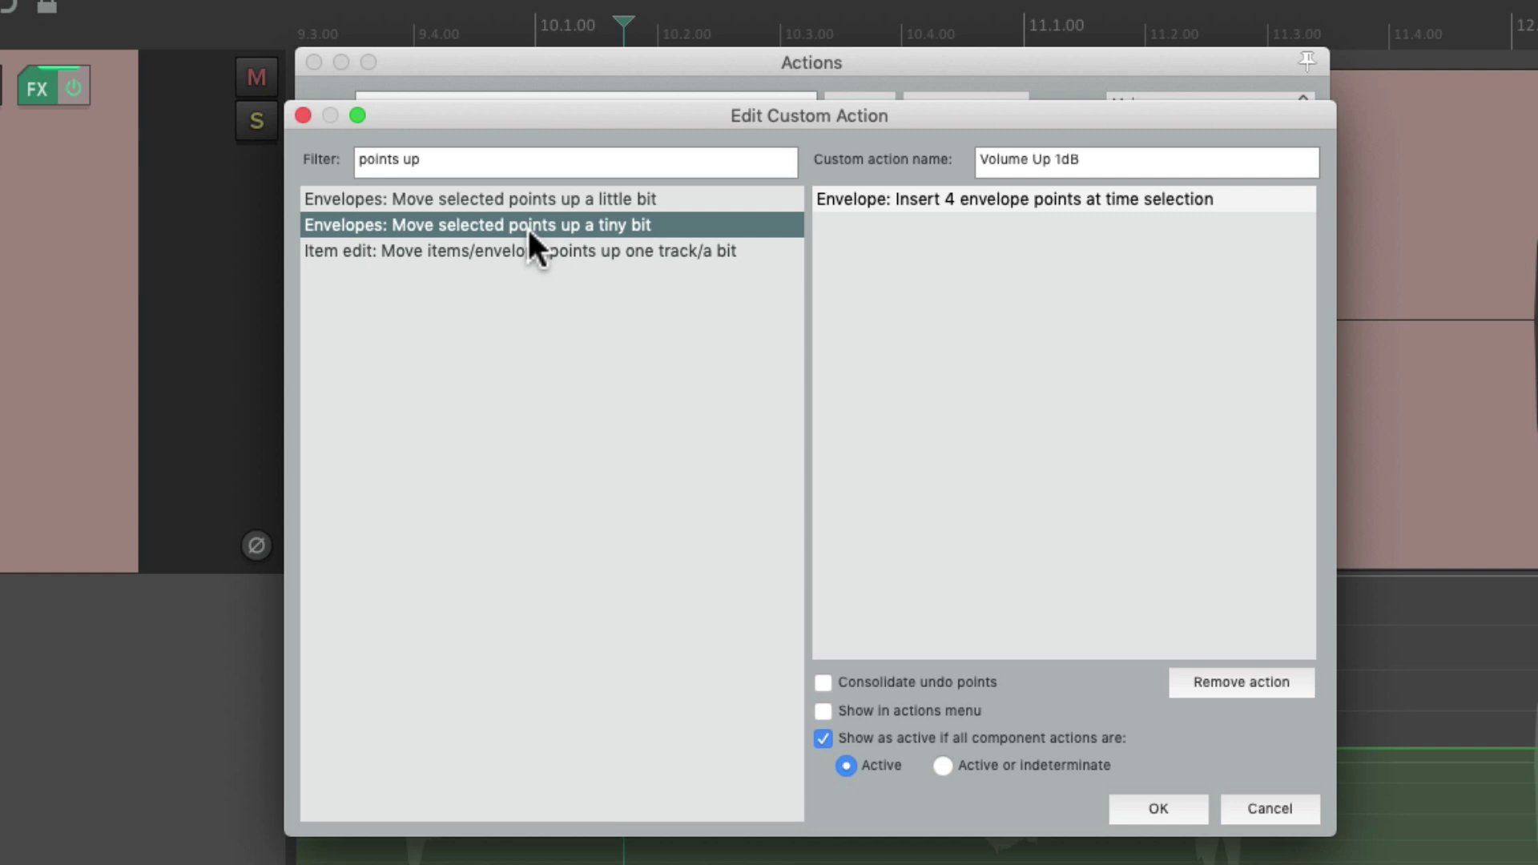
{"action": "left_click_drag", "start_coordinate": [529, 227], "coordinate": [902, 285]}
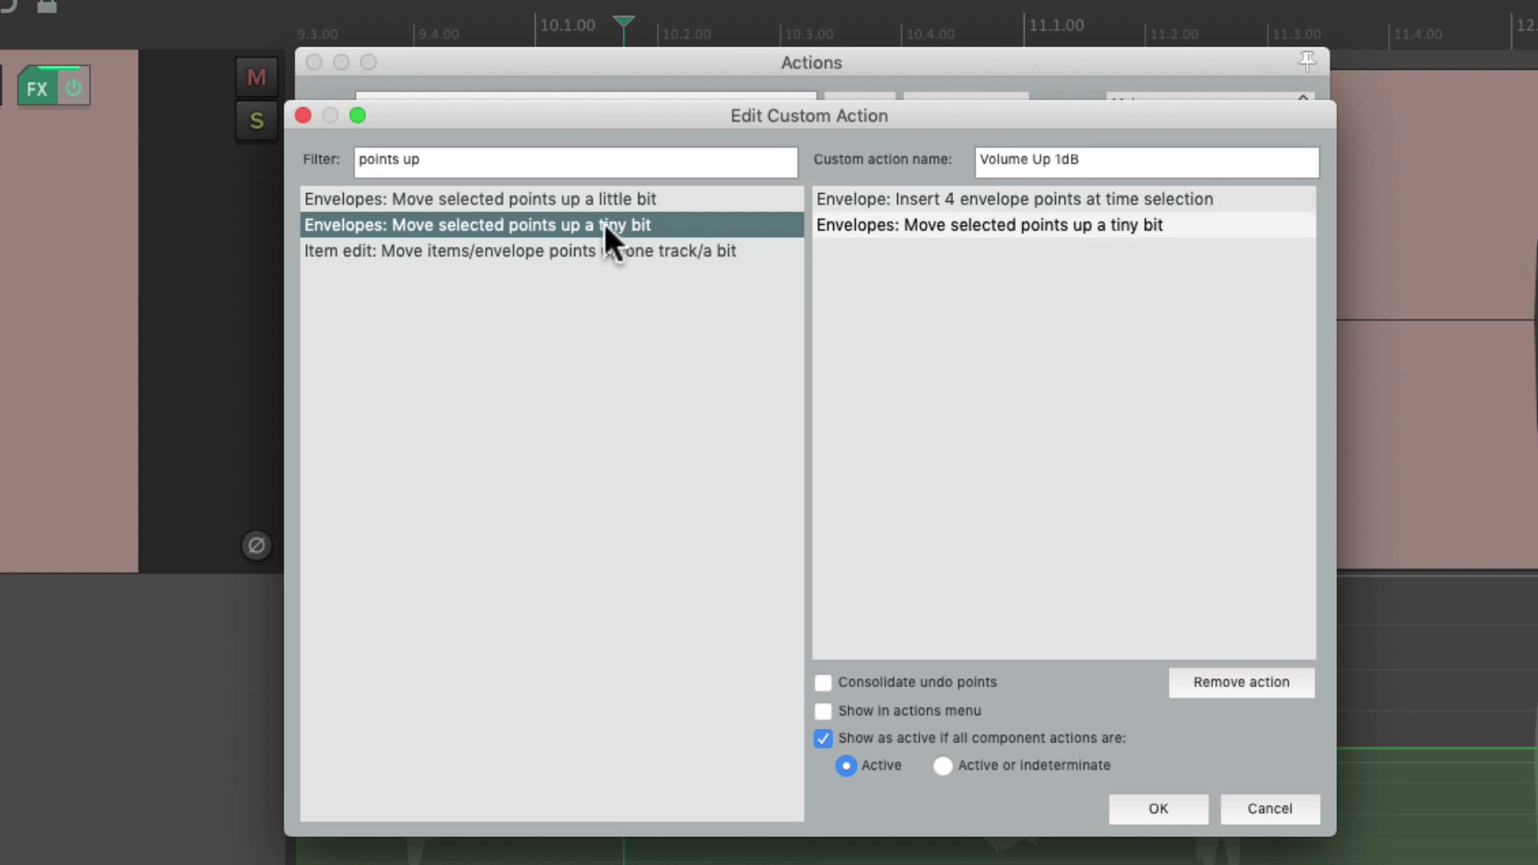
{"action": "left_click_drag", "start_coordinate": [601, 221], "coordinate": [865, 281]}
{"action": "left_click_drag", "start_coordinate": [645, 228], "coordinate": [921, 413]}
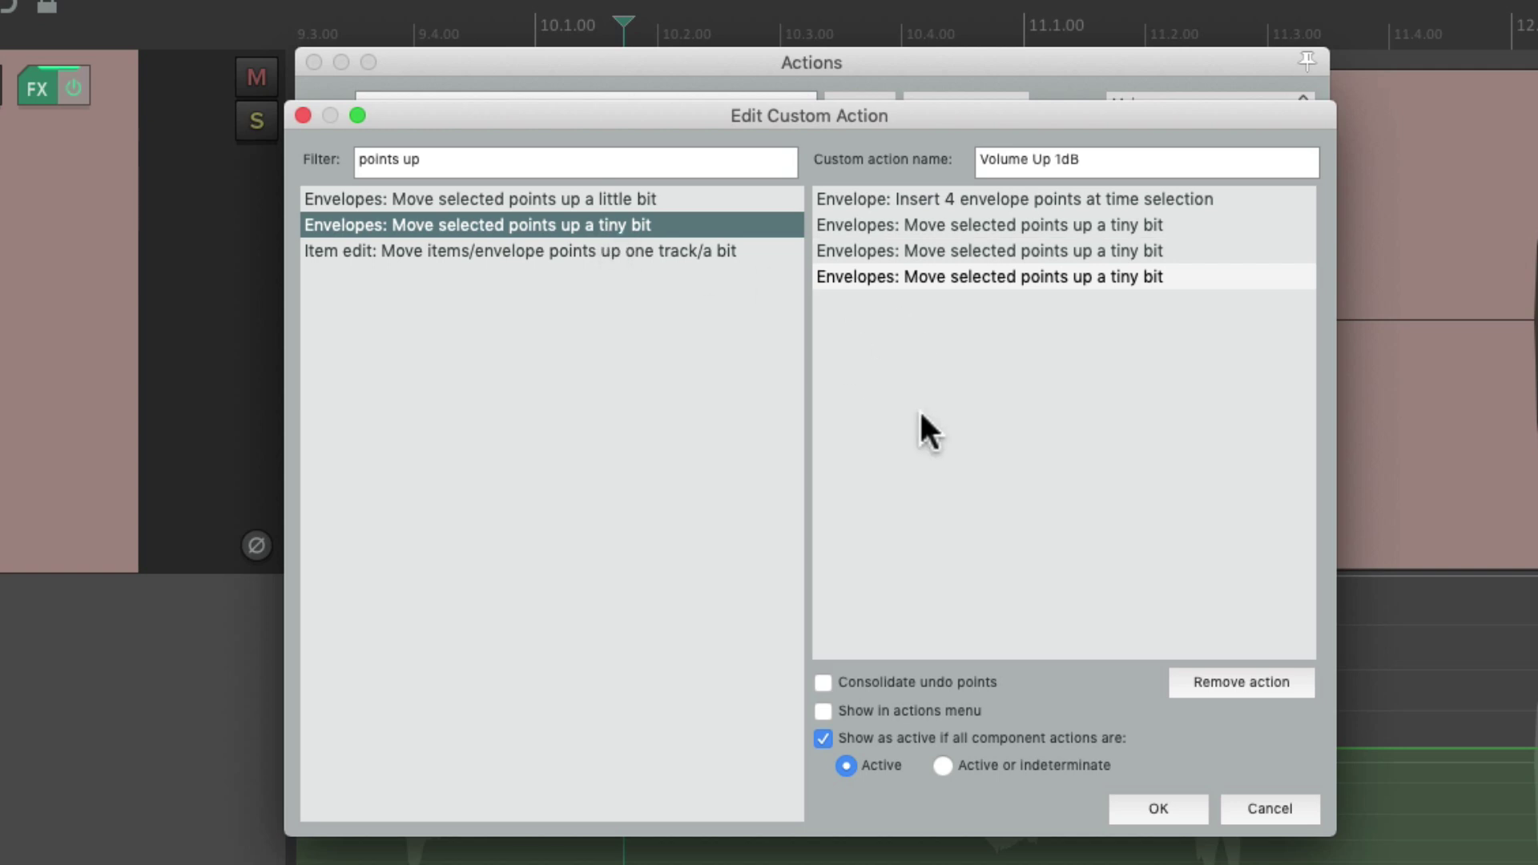
- Rename the action to 'Volume Up 0.6dB', save it, and close the actions list
{"action": "double_click", "coordinate": [1058, 151]}
{"action": "type", "text": "0.6dB"}
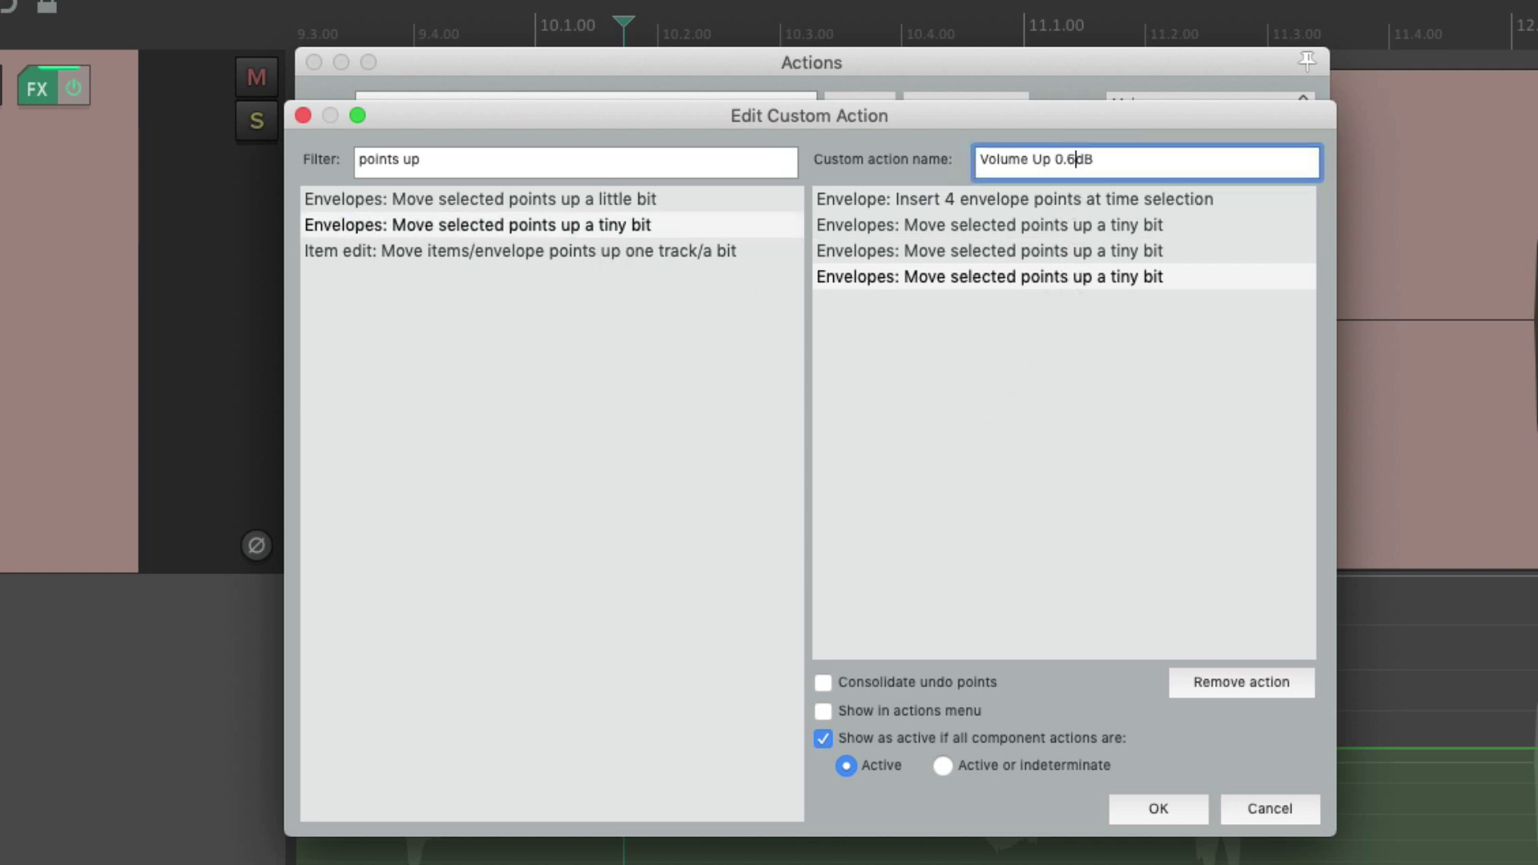
{"action": "key", "text": "Return"}
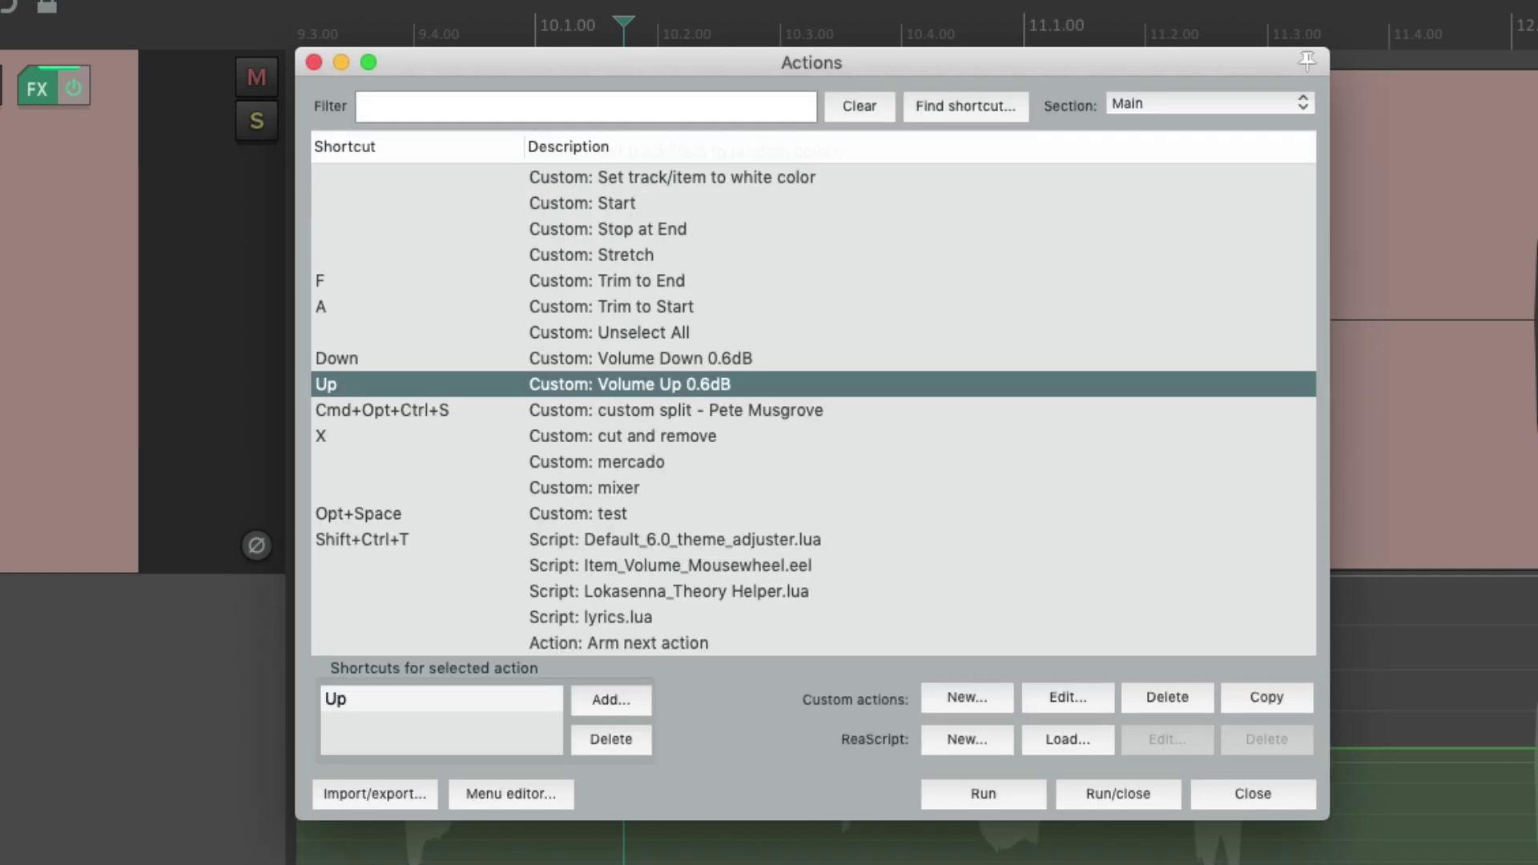
{"action": "key", "text": "Escape"}
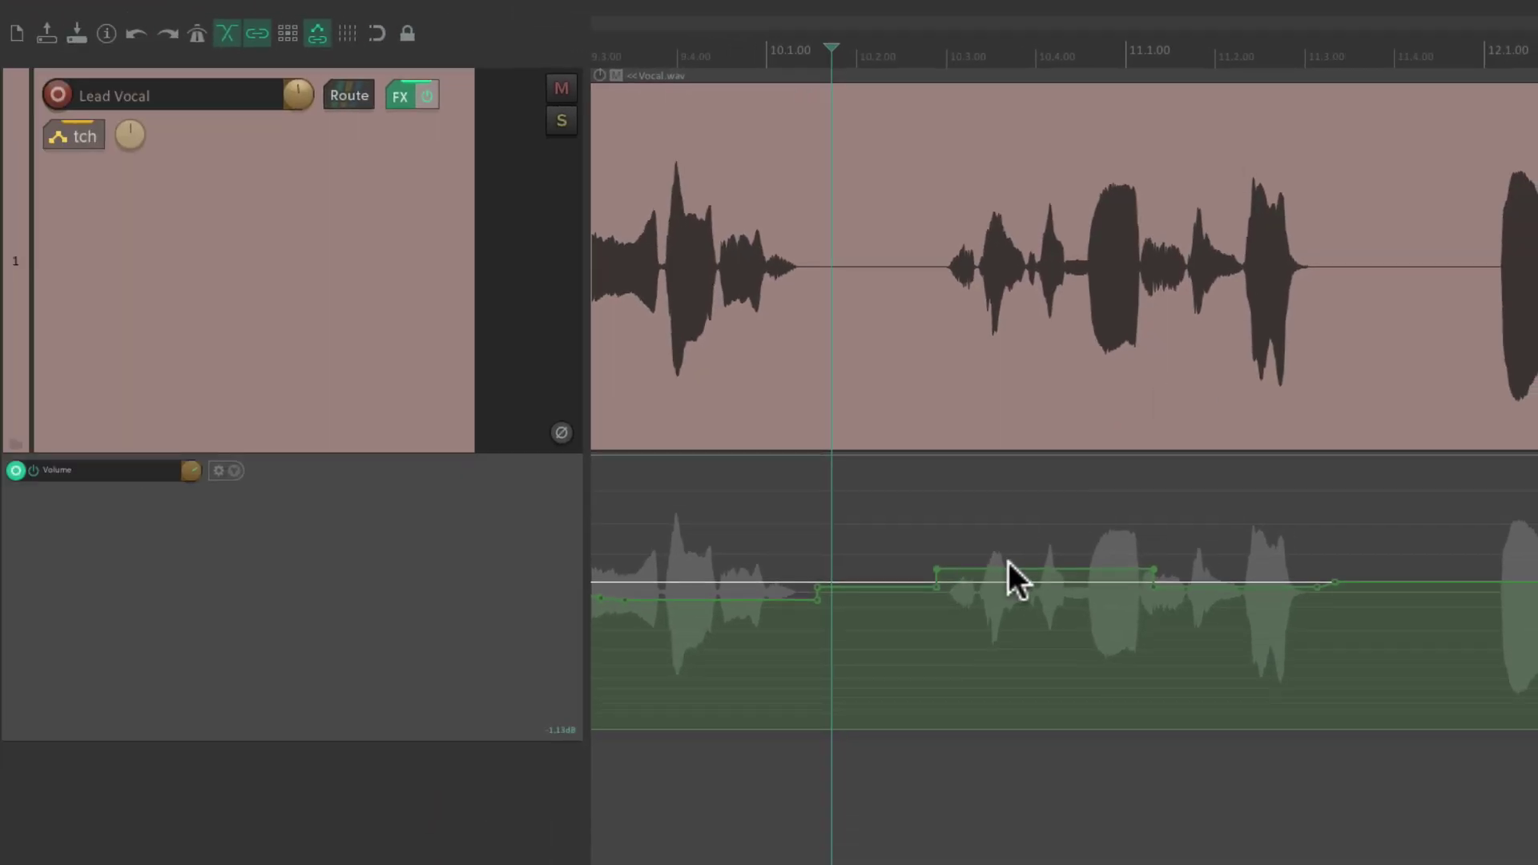
- Nudge a multi-phrase envelope selection up then down 0.6dB and play it back
{"action": "scroll", "coordinate": [1000, 571], "scroll_direction": "left", "scroll_amount": 10}
{"action": "left_click", "coordinate": [954, 589]}
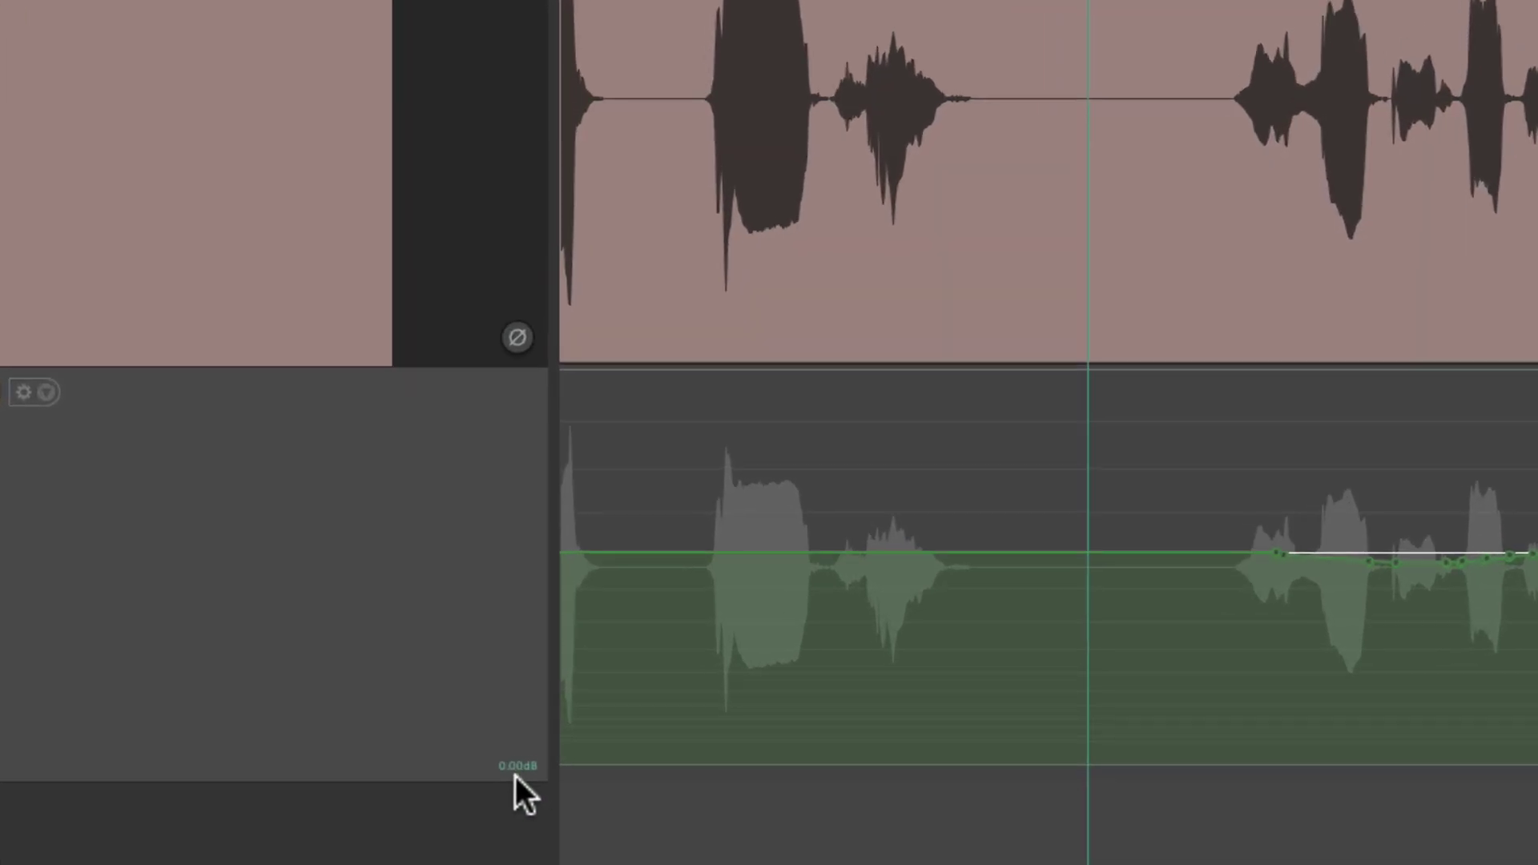
{"action": "left_click_drag", "start_coordinate": [999, 597], "coordinate": [1166, 597]}
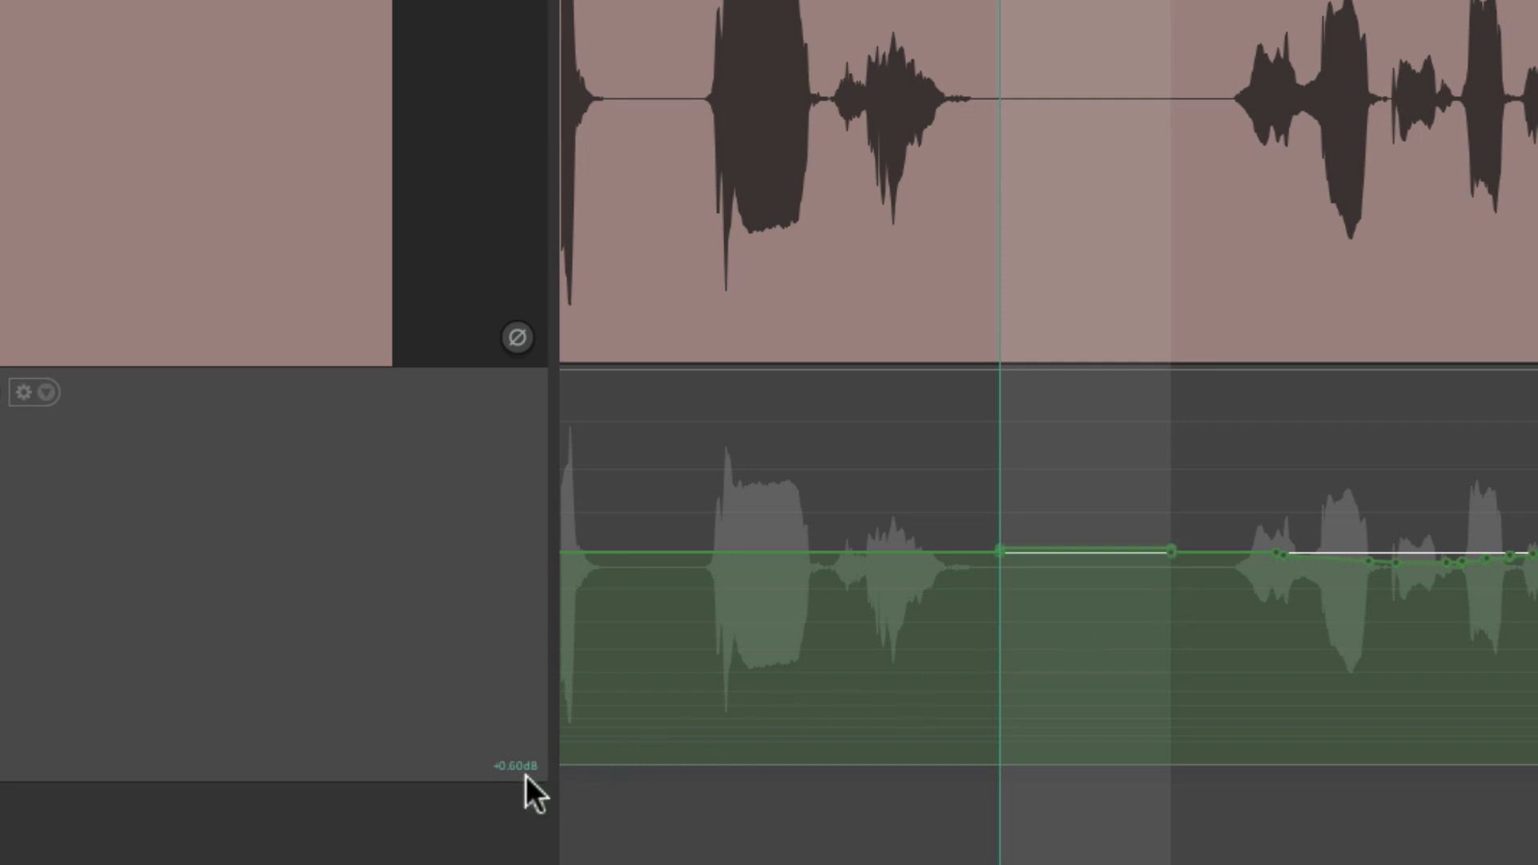
{"action": "scroll", "coordinate": [526, 775], "scroll_direction": "down", "scroll_amount": 2}
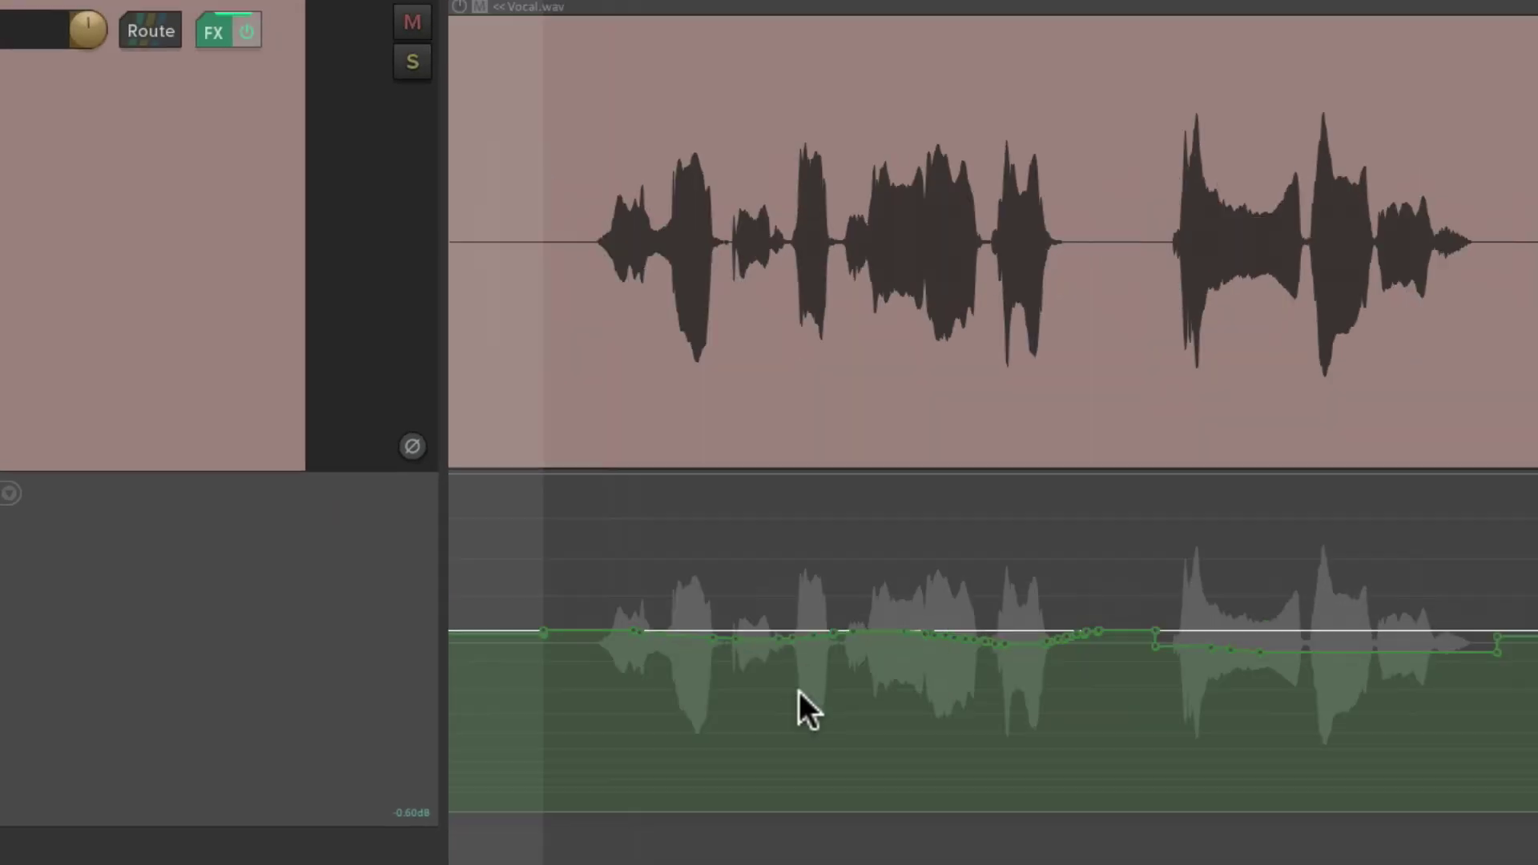
{"action": "left_click_drag", "start_coordinate": [840, 665], "coordinate": [1298, 677]}
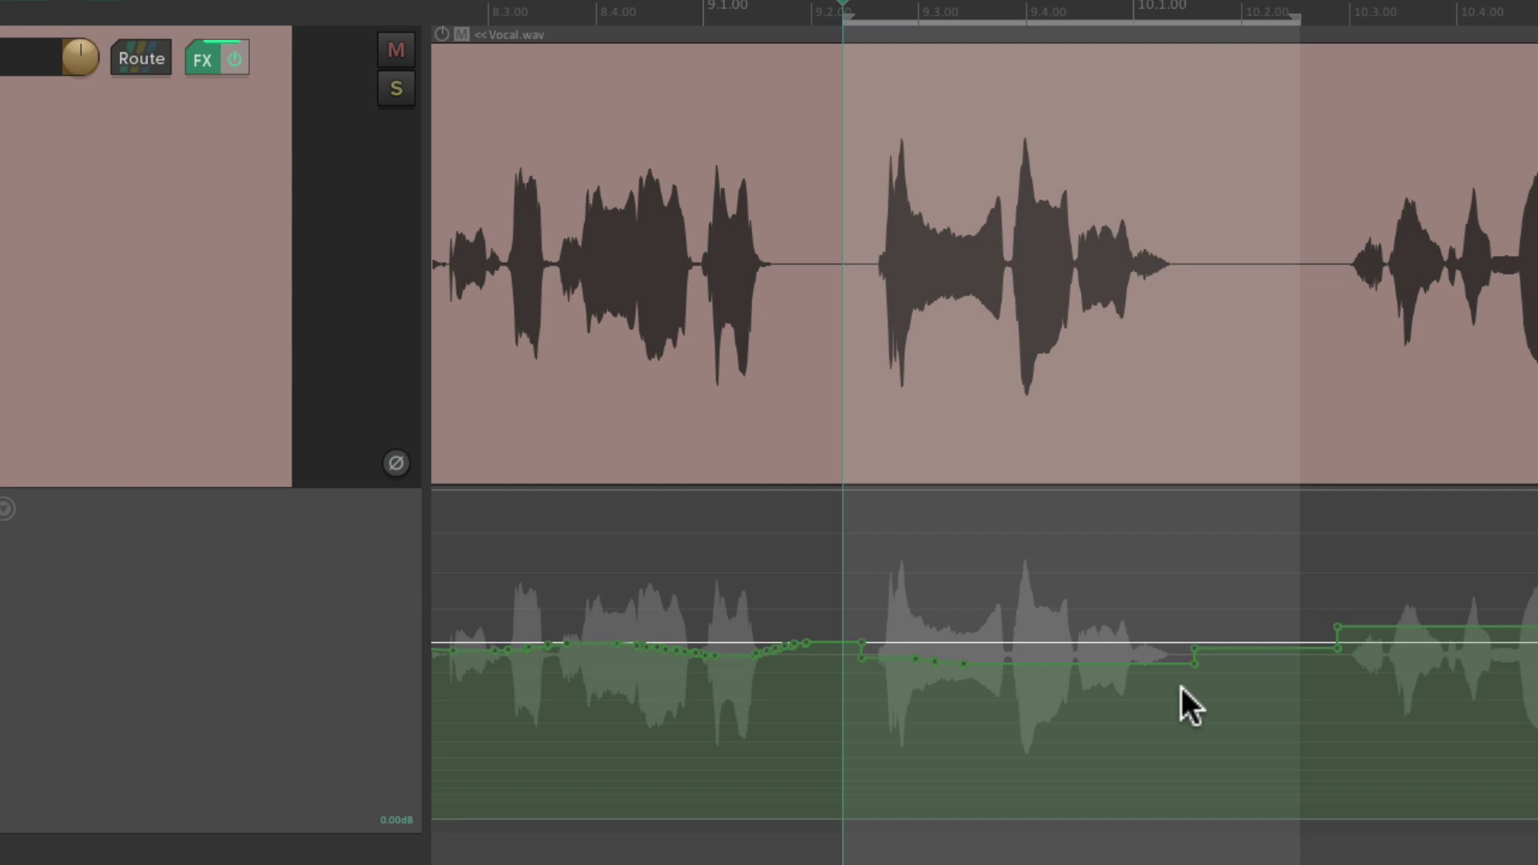
{"action": "key", "text": "Up"}
{"action": "key", "text": "Up"}
{"action": "key", "text": "Up"}
{"action": "key", "text": "Down"}
{"action": "key", "text": "Down"}
{"action": "key", "text": "space"}
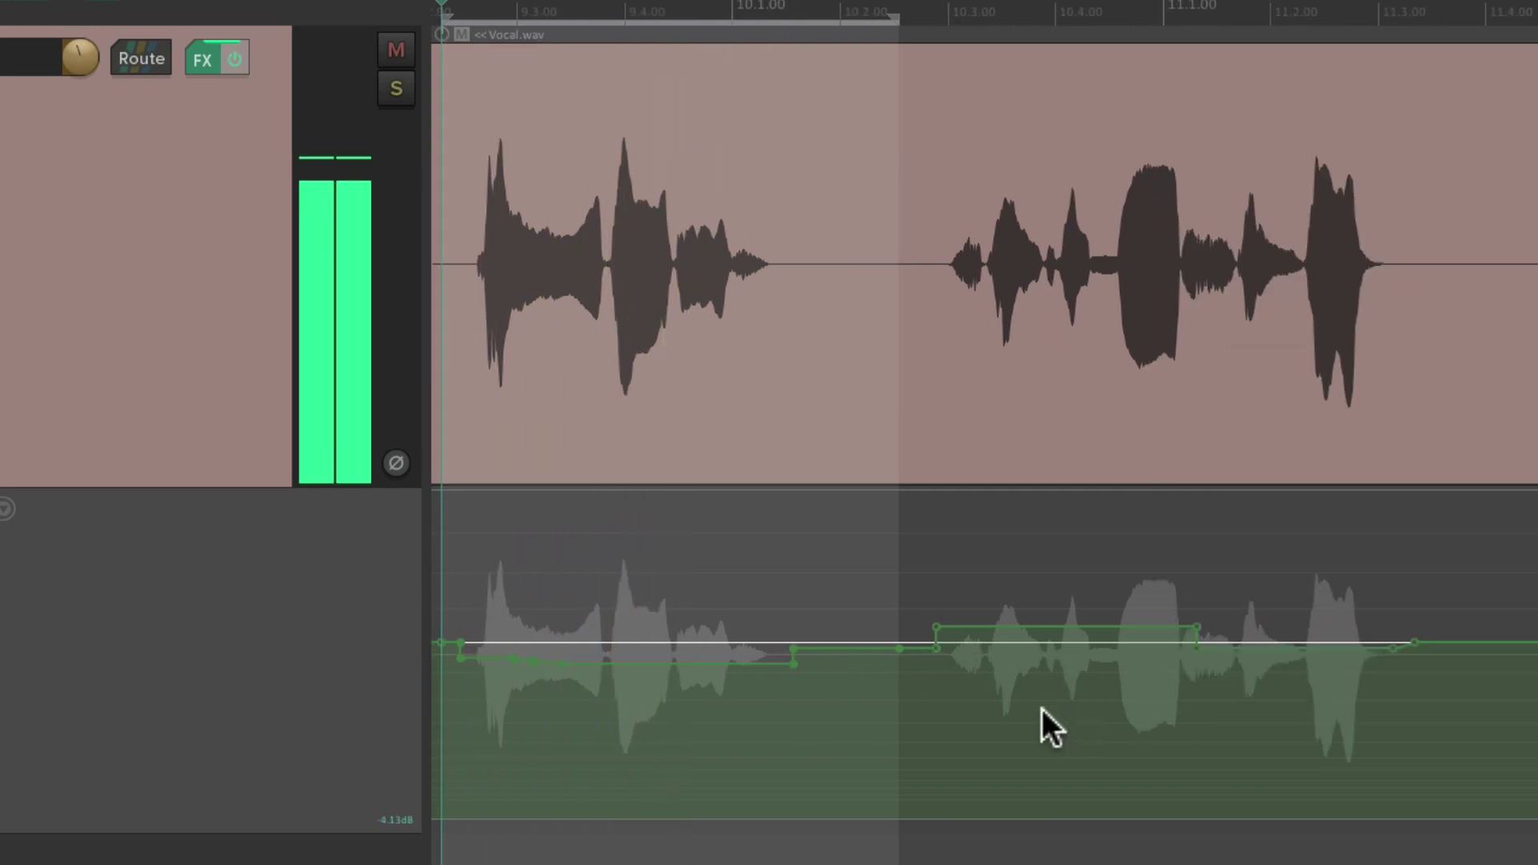
- Lower one new selection, raise a wider later range, and audition the result
{"action": "left_click_drag", "start_coordinate": [943, 696], "coordinate": [1105, 695]}
{"action": "key", "text": "Down"}
{"action": "key", "text": "Down"}
{"action": "key", "text": "Down"}
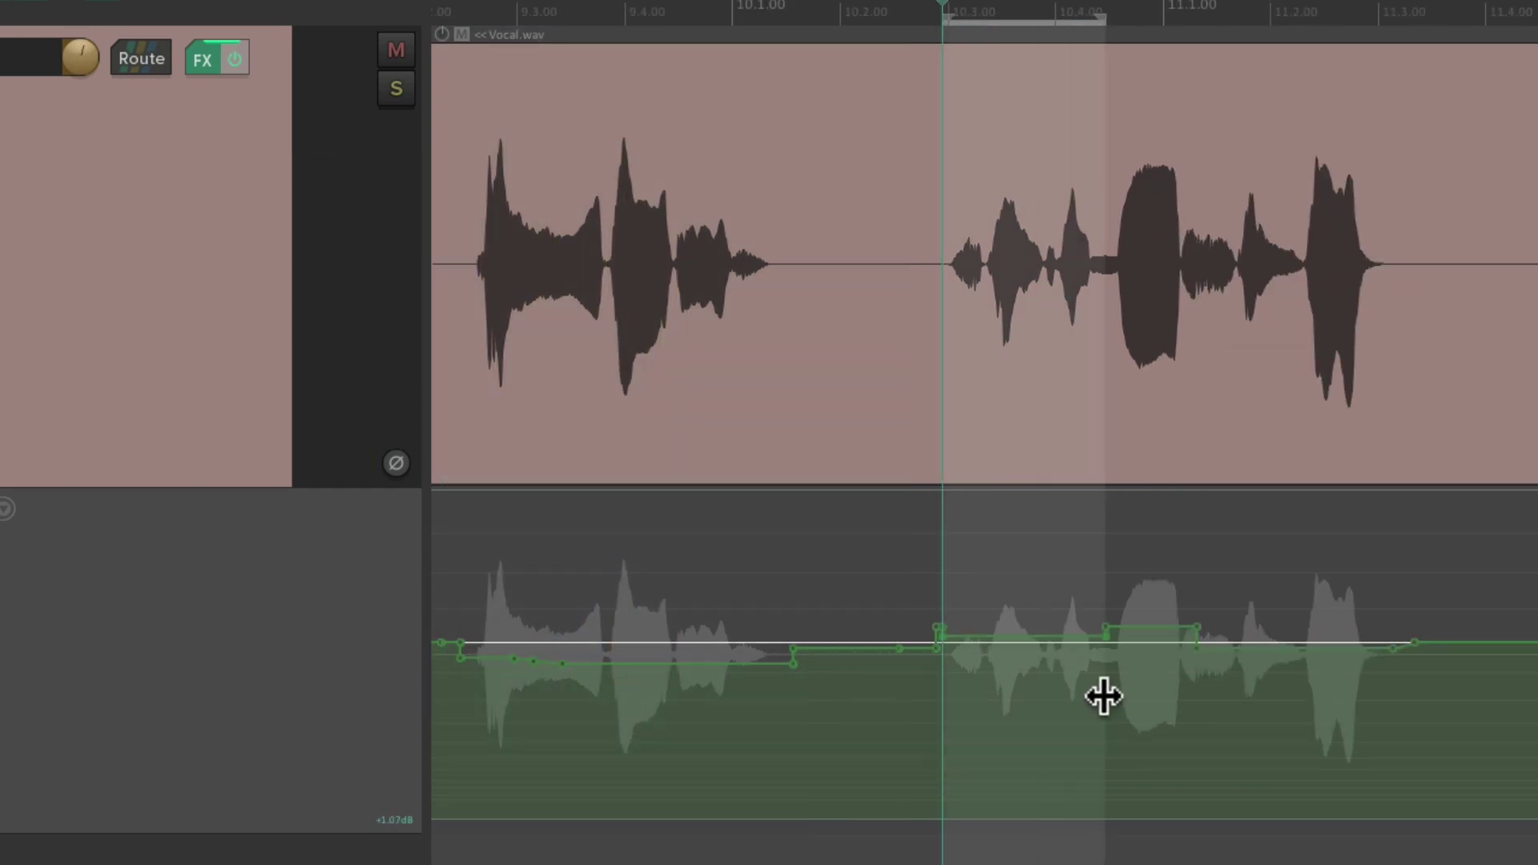
{"action": "scroll", "coordinate": [1104, 697], "scroll_direction": "right", "scroll_amount": 5}
{"action": "left_click_drag", "start_coordinate": [925, 704], "coordinate": [1310, 703]}
{"action": "key", "text": "Up"}
{"action": "key", "text": "Up"}
{"action": "key", "text": "Up"}
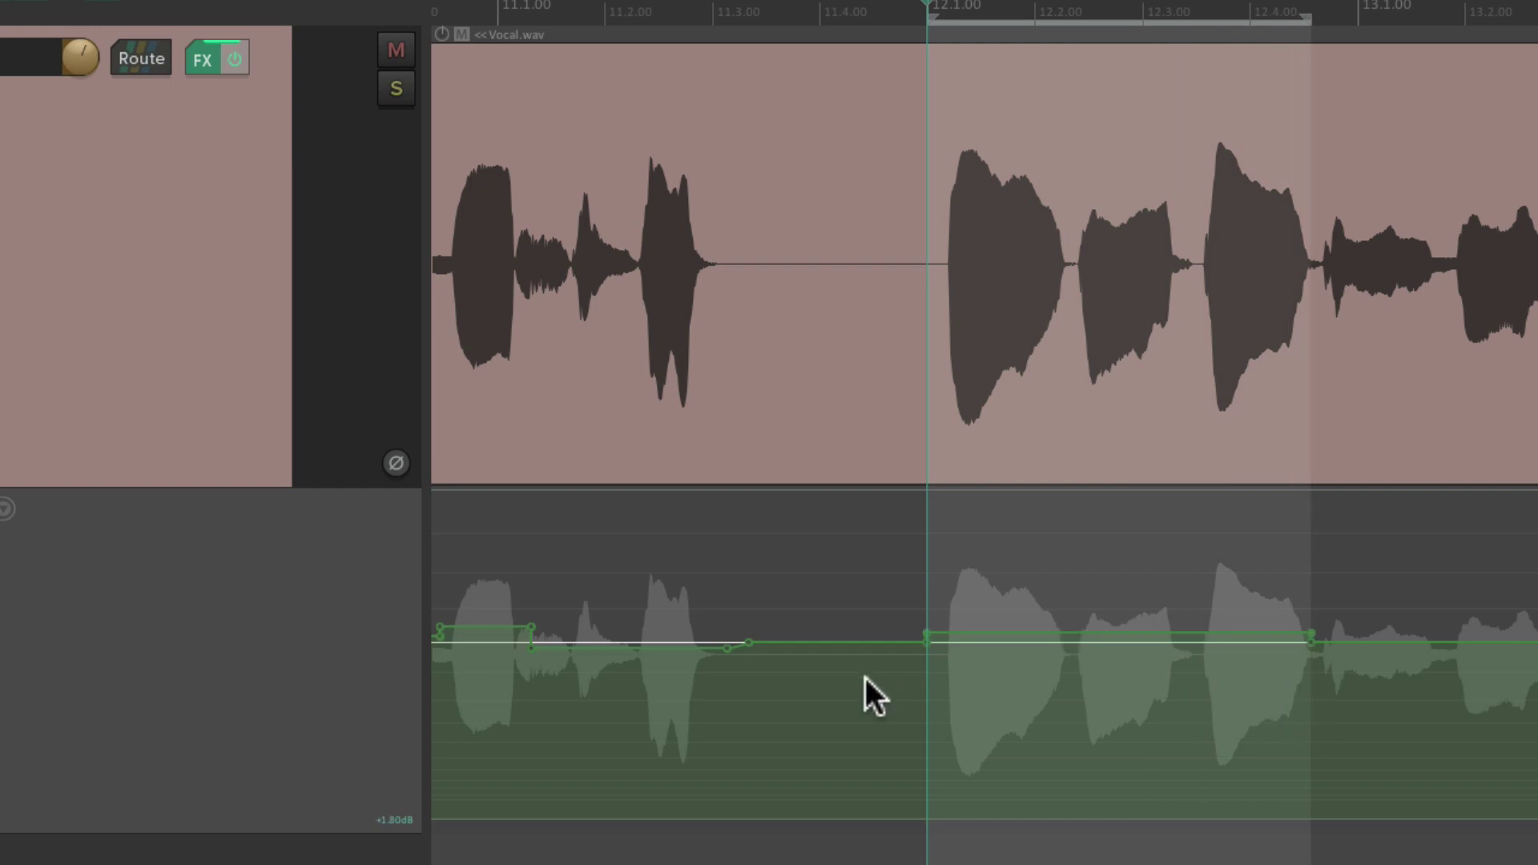
{"action": "key", "text": "space"}
{"action": "key", "text": "space"}
{"action": "left_click", "coordinate": [1104, 687]}
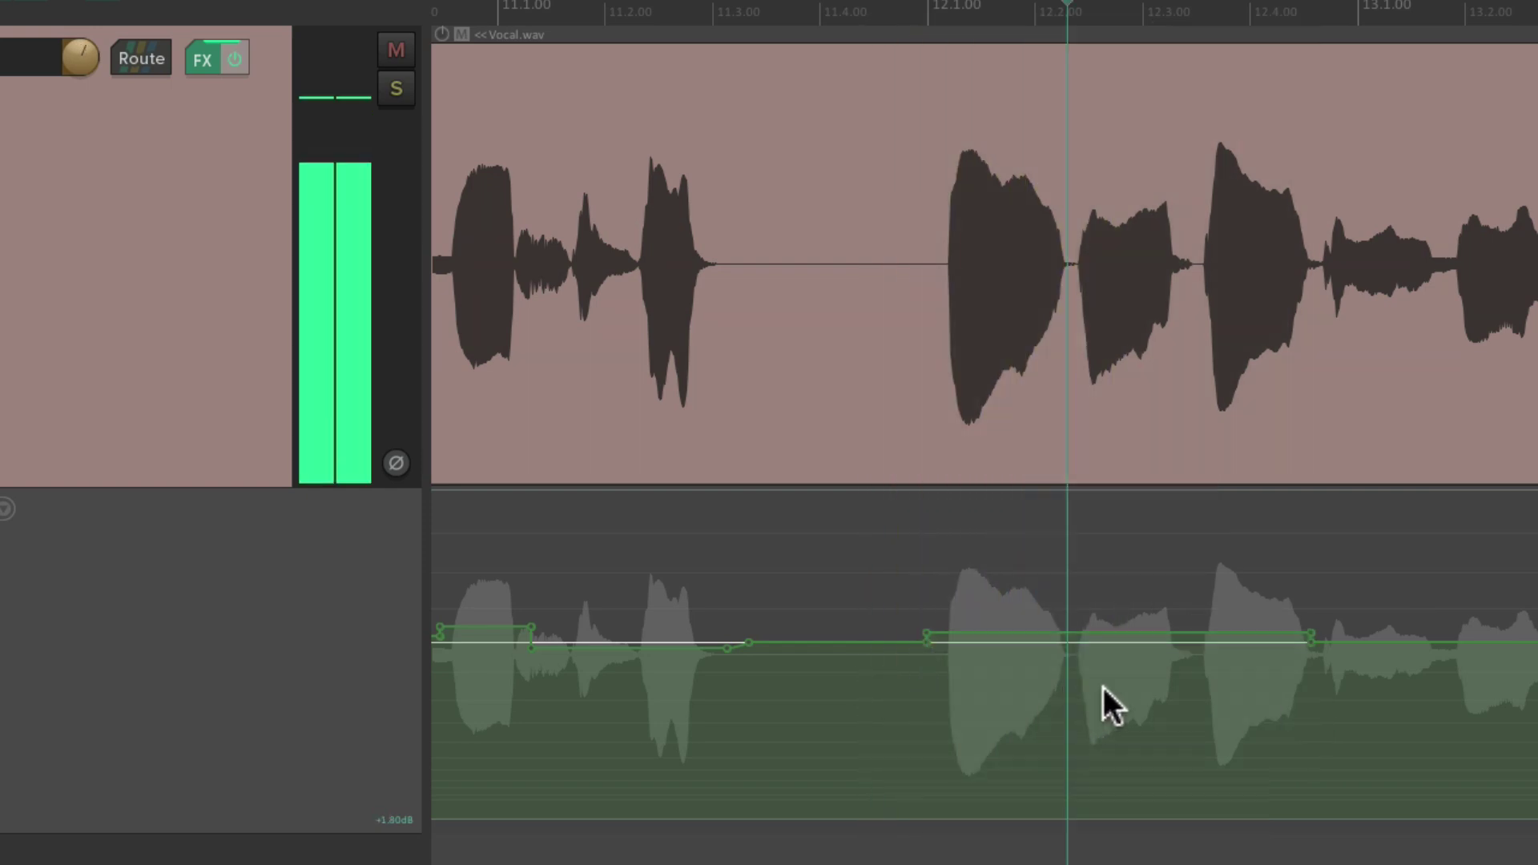